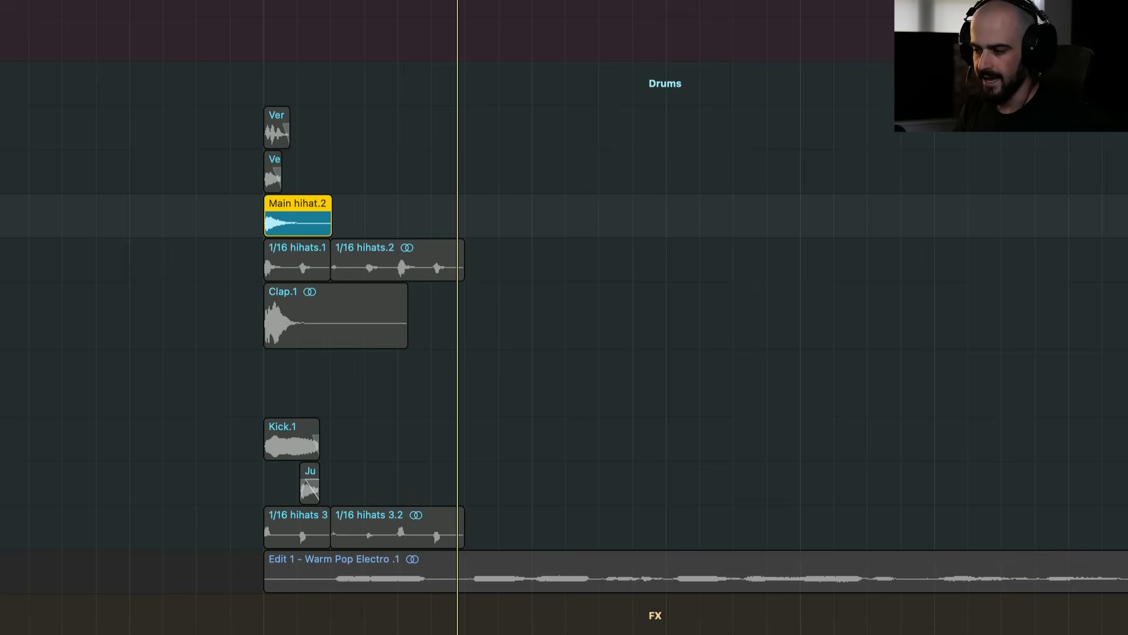
# Play back the drum samples one after another, including the main hi-hat and the 1/16 hi-hats.
pyautogui.press('space')
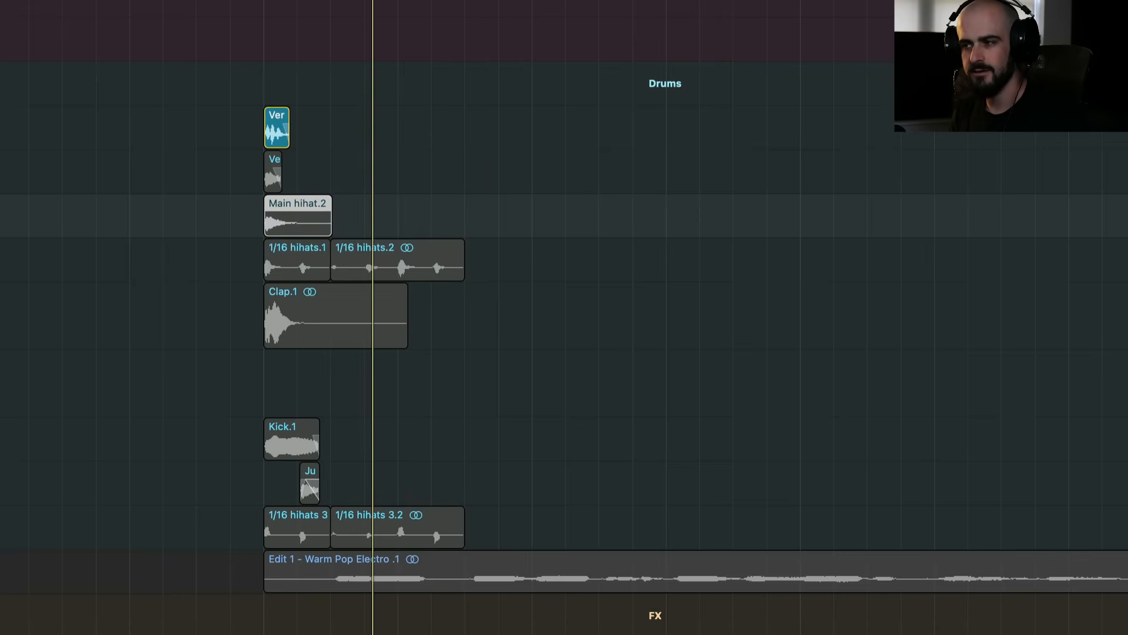
pyautogui.press('space')
pyautogui.press('space')
pyautogui.click(335, 316)
pyautogui.press('space')
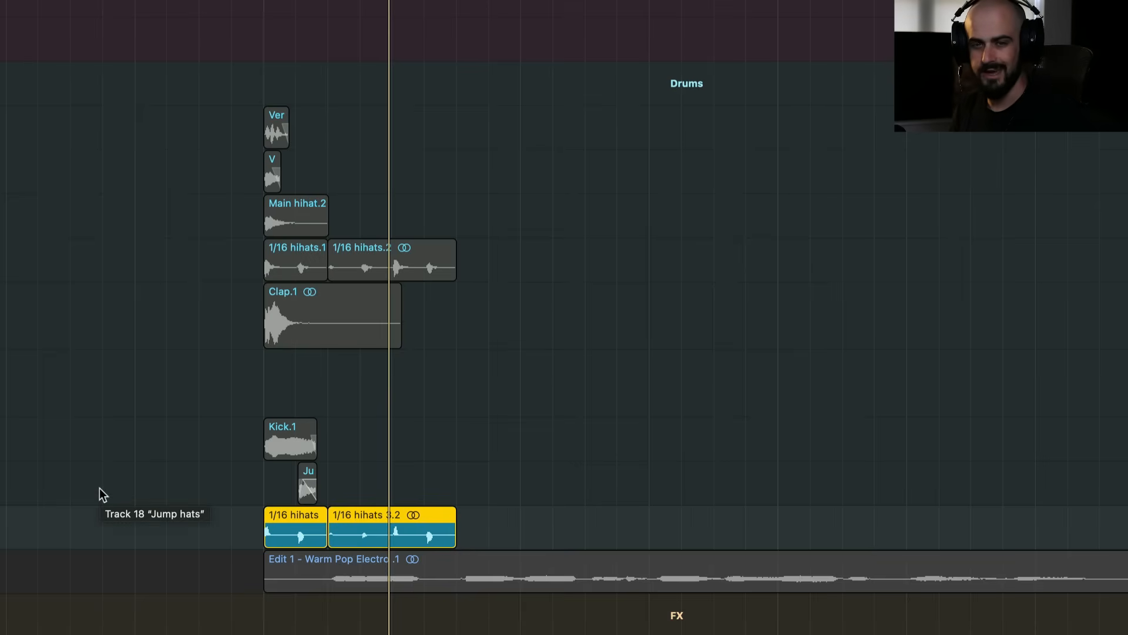
pyautogui.press('space')
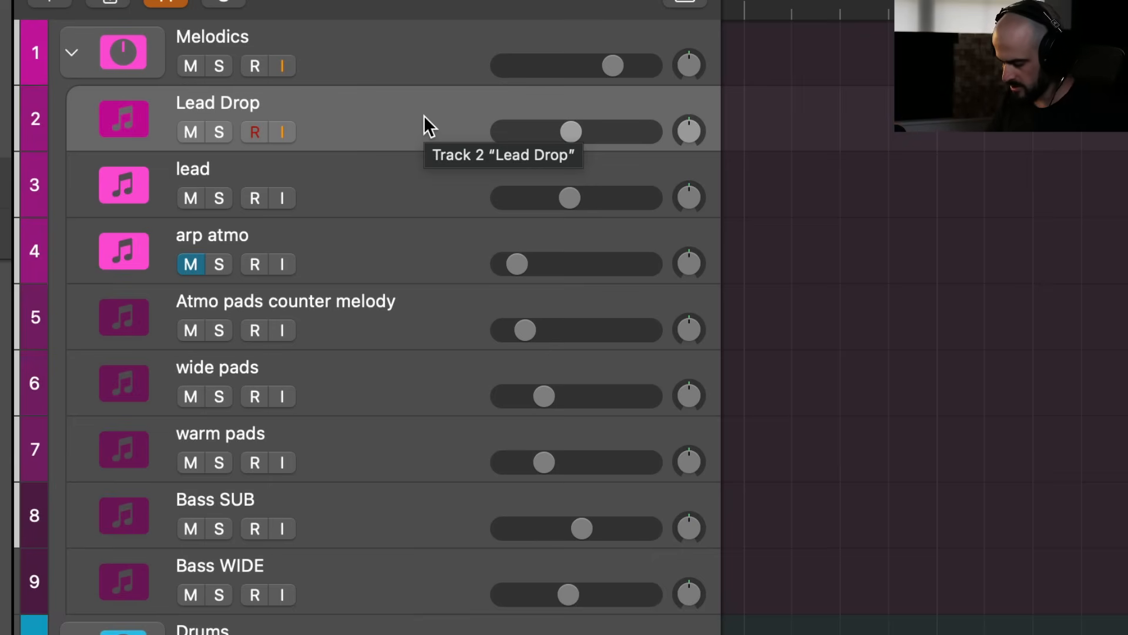
# Audition the instruments on the melodic tracks, switching between lead, warm pads and Bass SUB.
pyautogui.click(410, 170)
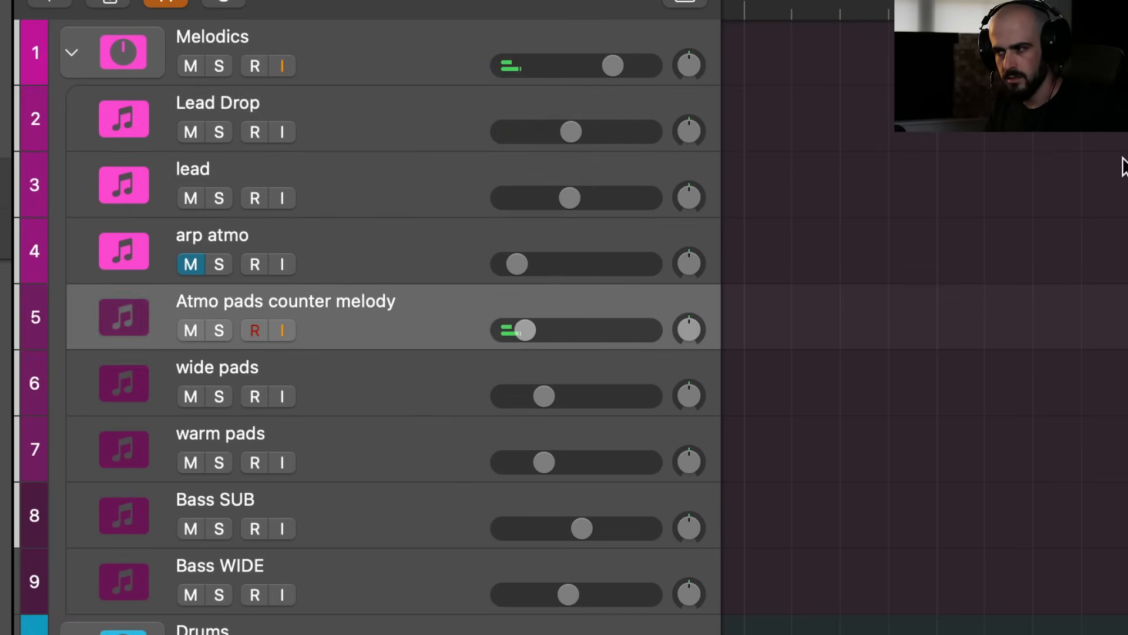
pyautogui.click(315, 446)
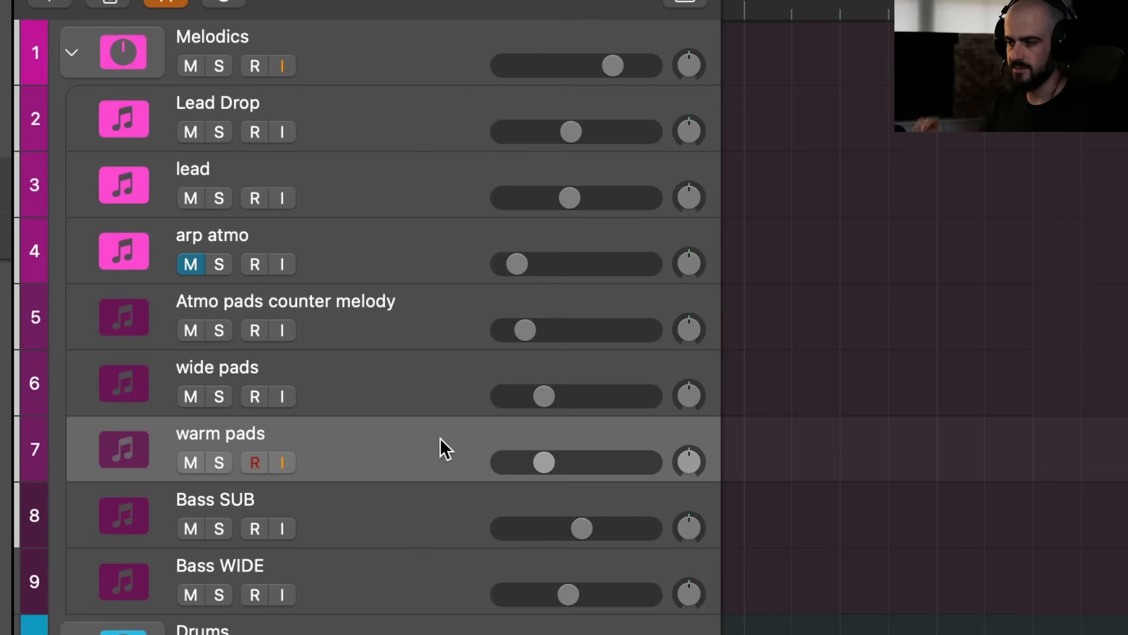
pyautogui.click(378, 496)
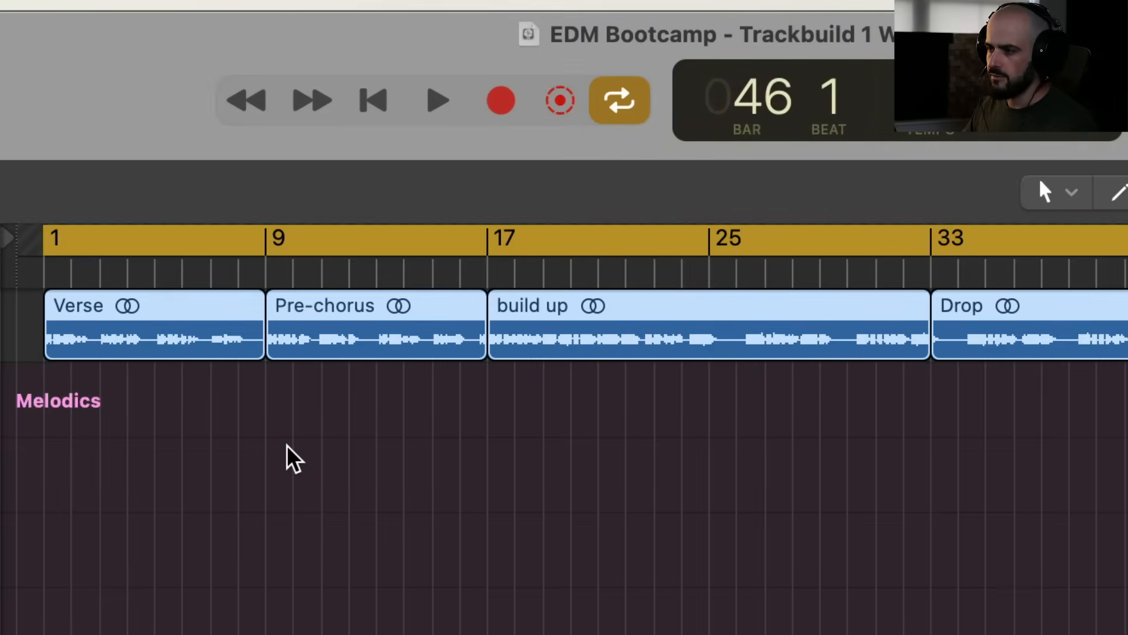
# Play the vocal from bar 1 through the Verse region and stop playback.
pyautogui.press('space')
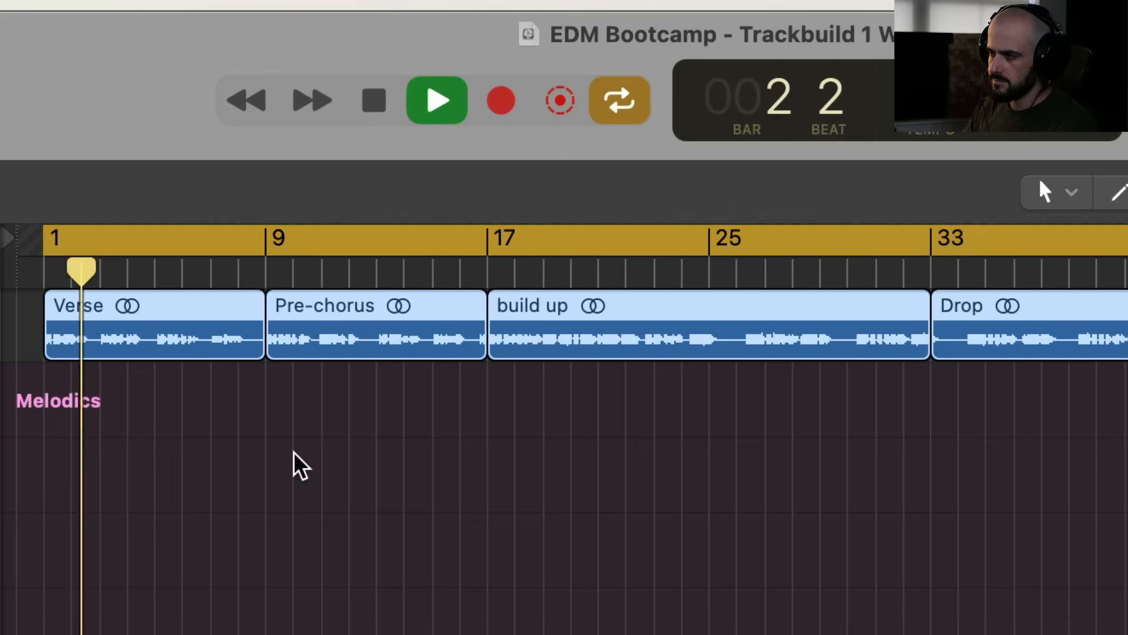
pyautogui.click(294, 453)
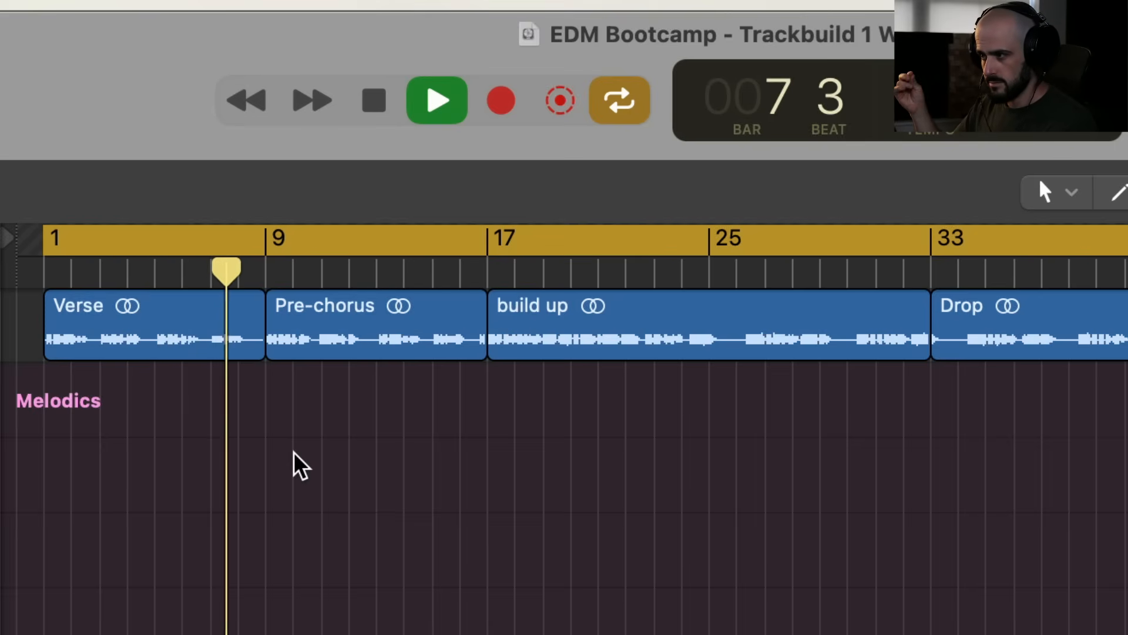
pyautogui.press('space')
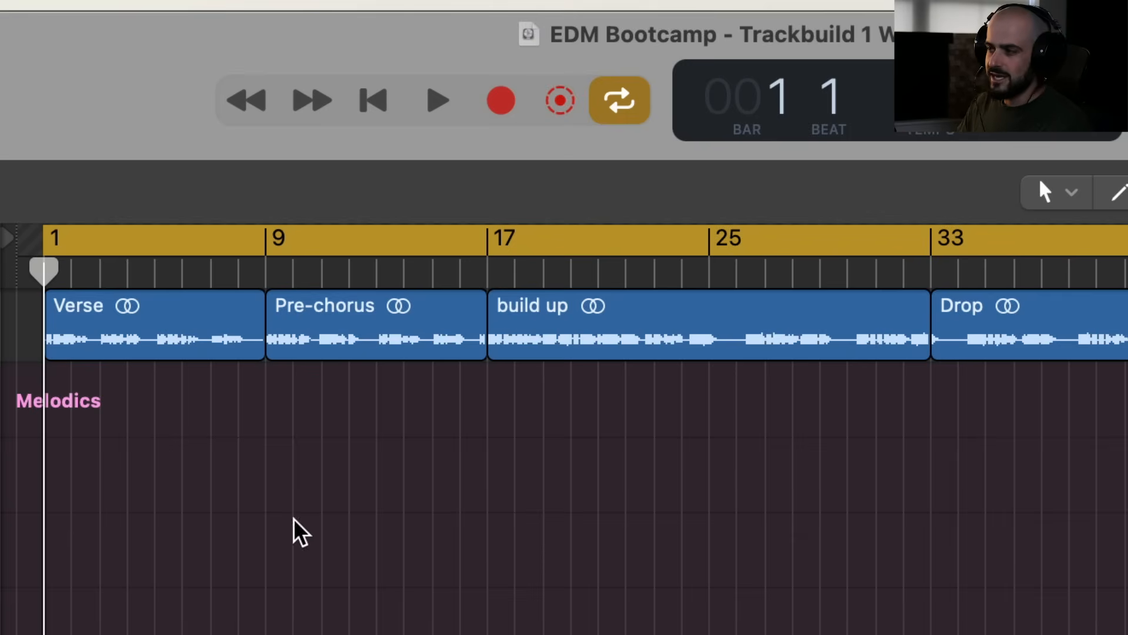
# Review the vocal arrangement by selecting the Verse, Pre-chorus, build up and Drop regions in turn.
pyautogui.click(187, 353)
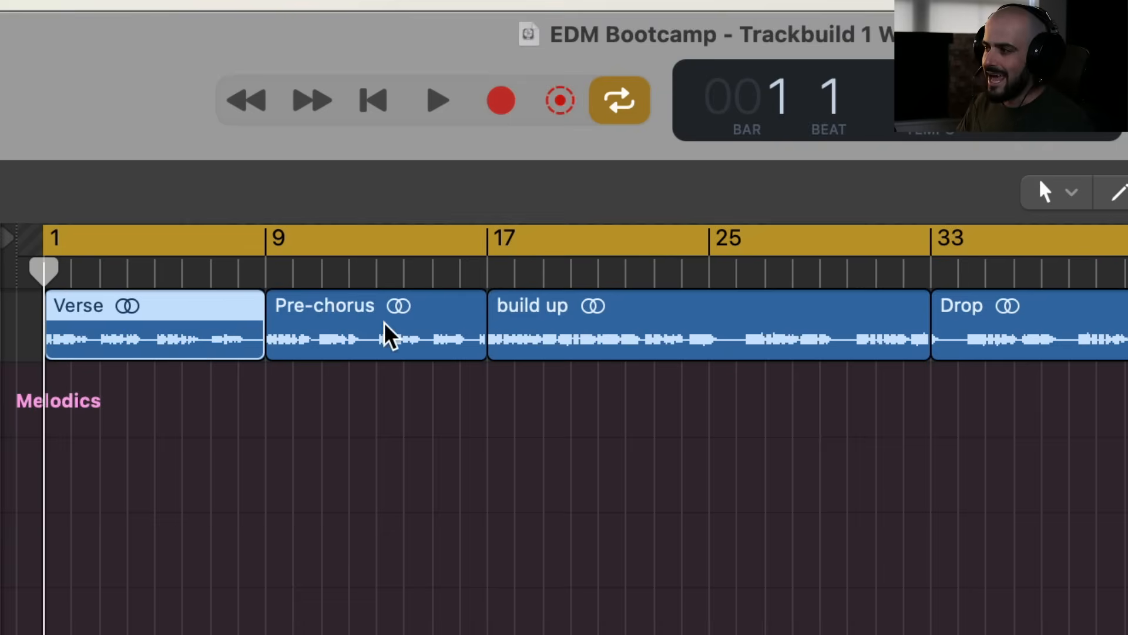
pyautogui.click(385, 335)
pyautogui.click(644, 332)
pyautogui.click(957, 326)
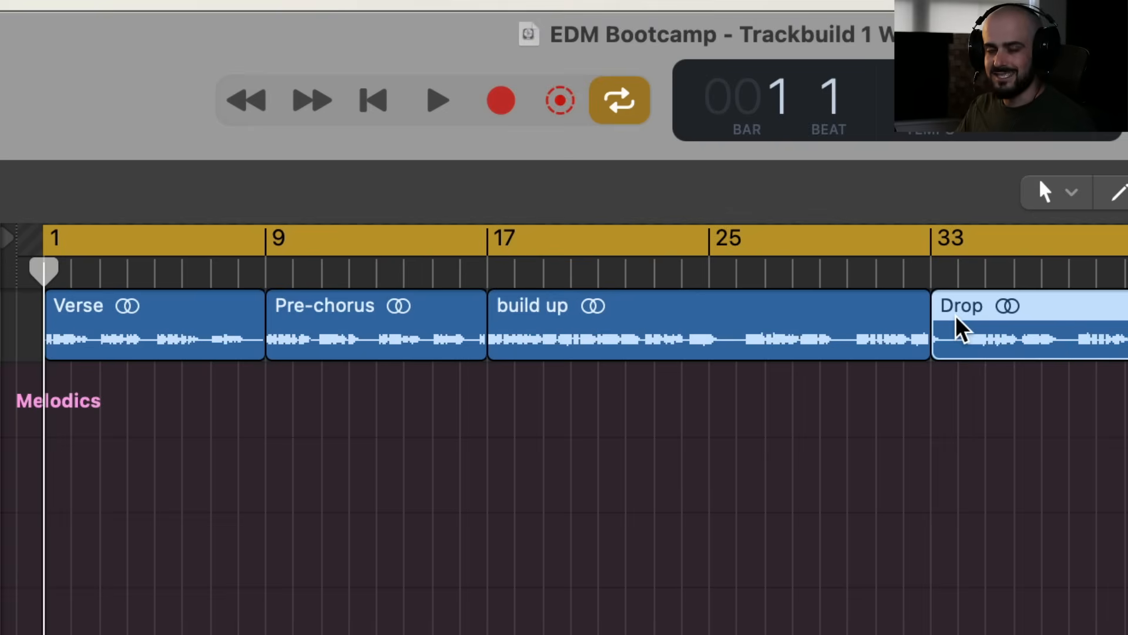
pyautogui.click(851, 572)
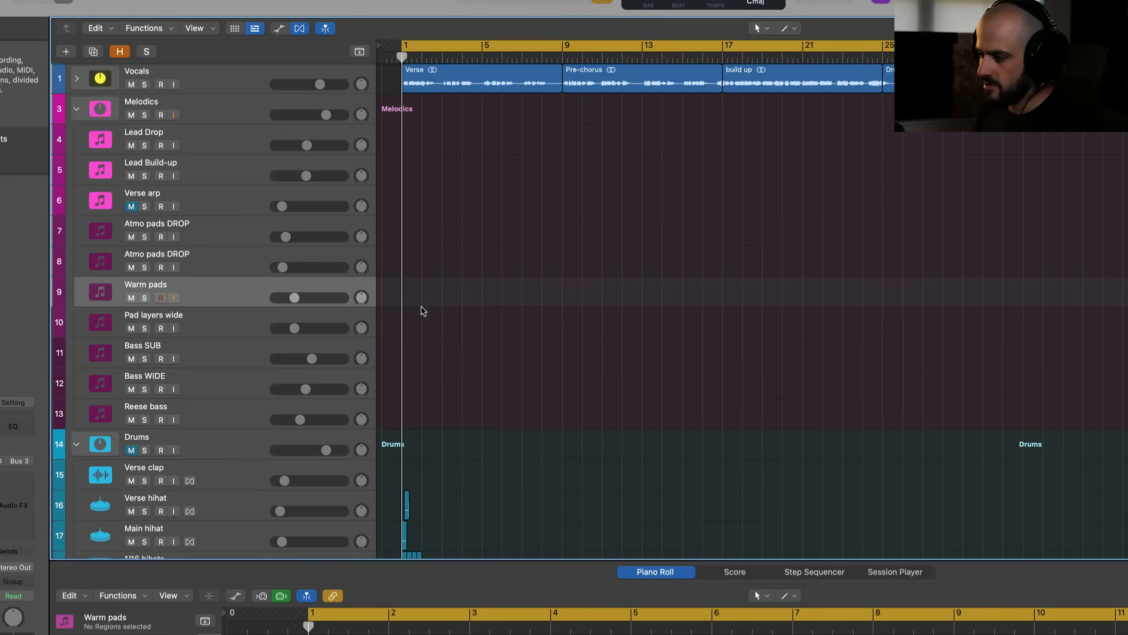
# Create an empty MIDI region on the Warm pads track at bar 1 and extend it to bar 9.
pyautogui.click(416, 299)
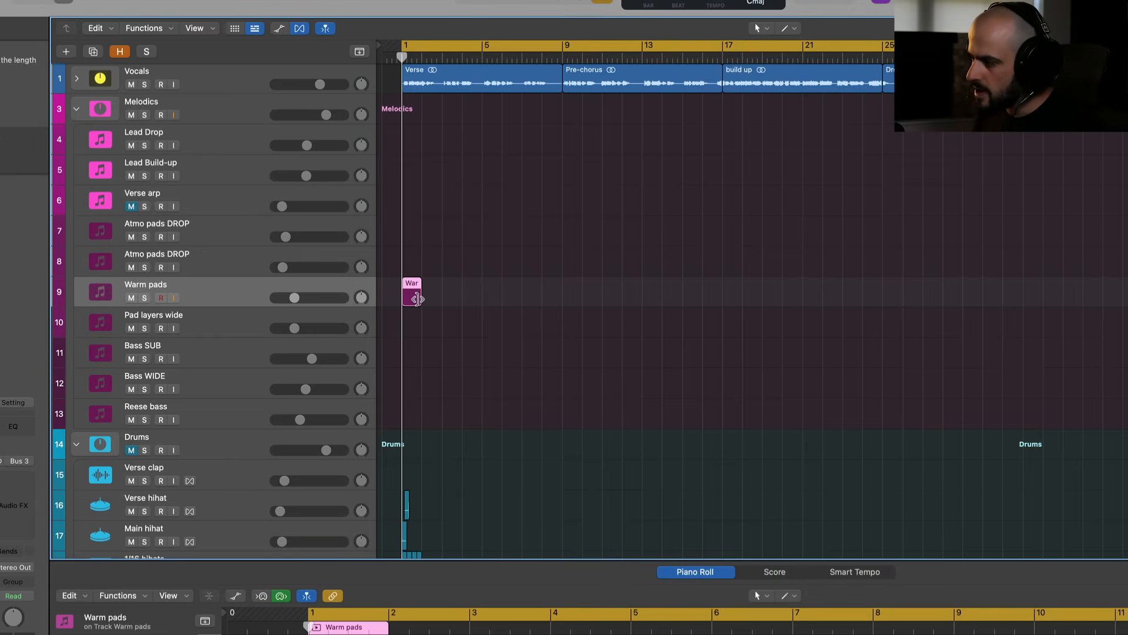
pyautogui.moveTo(420, 296); pyautogui.dragTo(561, 304)
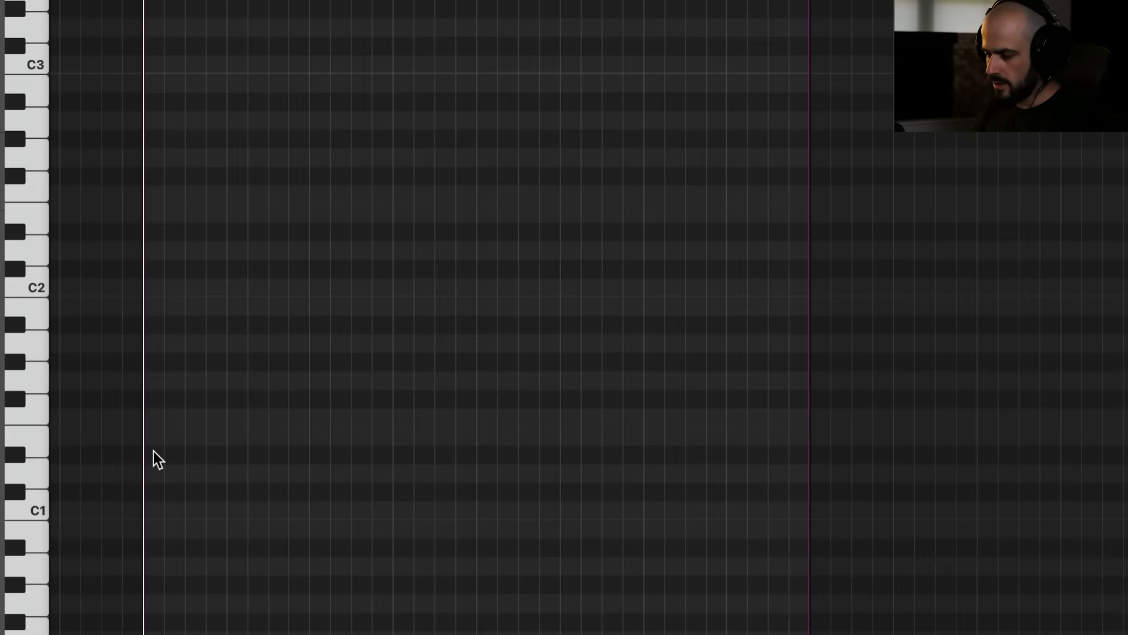
# Draw a three-beat D#1 note at the region start, followed by a five-beat A#0 note, and repeat the pair once.
pyautogui.moveTo(154, 454); pyautogui.dragTo(178, 454)
pyautogui.click(208, 528)
pyautogui.moveTo(238, 536); pyautogui.dragTo(305, 555)
pyautogui.moveTo(345, 604); pyautogui.dragTo(161, 399)
pyautogui.press('super+r')
pyautogui.click(318, 477)
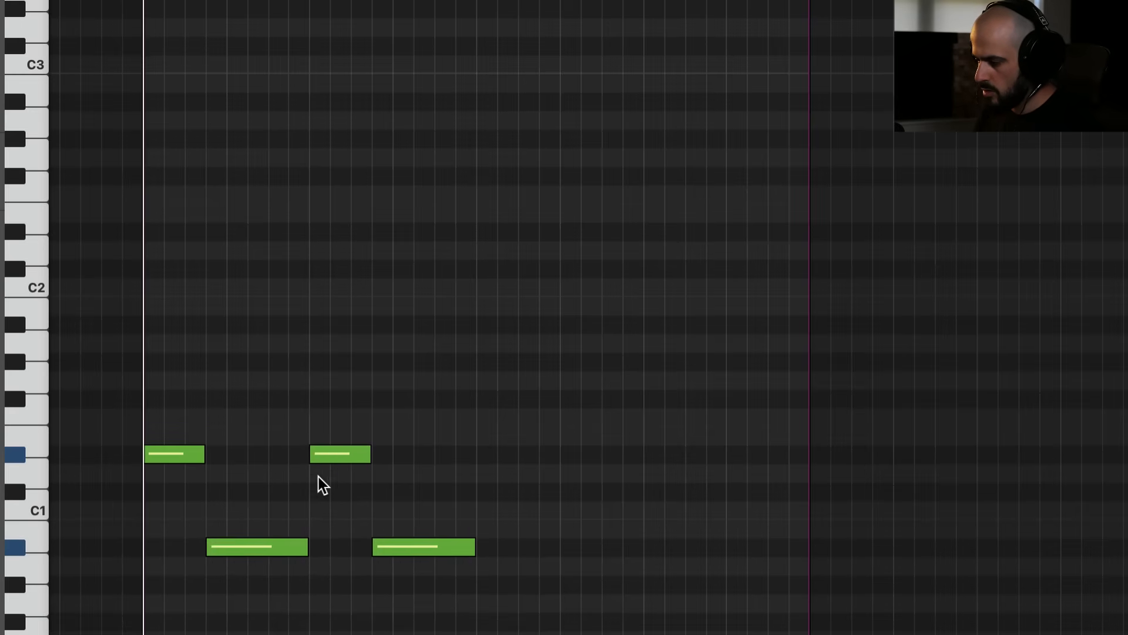
# Move the repeated pair to C1 and G1, and repeat the four-note bass pattern to fill the region.
pyautogui.moveTo(326, 460); pyautogui.dragTo(329, 506)
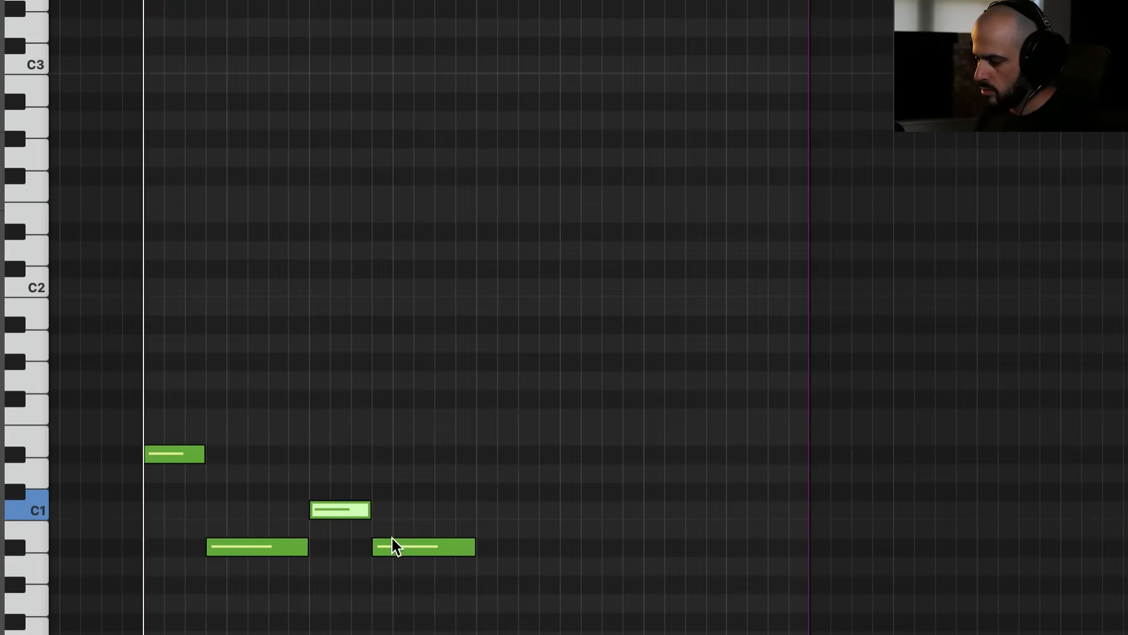
pyautogui.moveTo(393, 542); pyautogui.dragTo(399, 376)
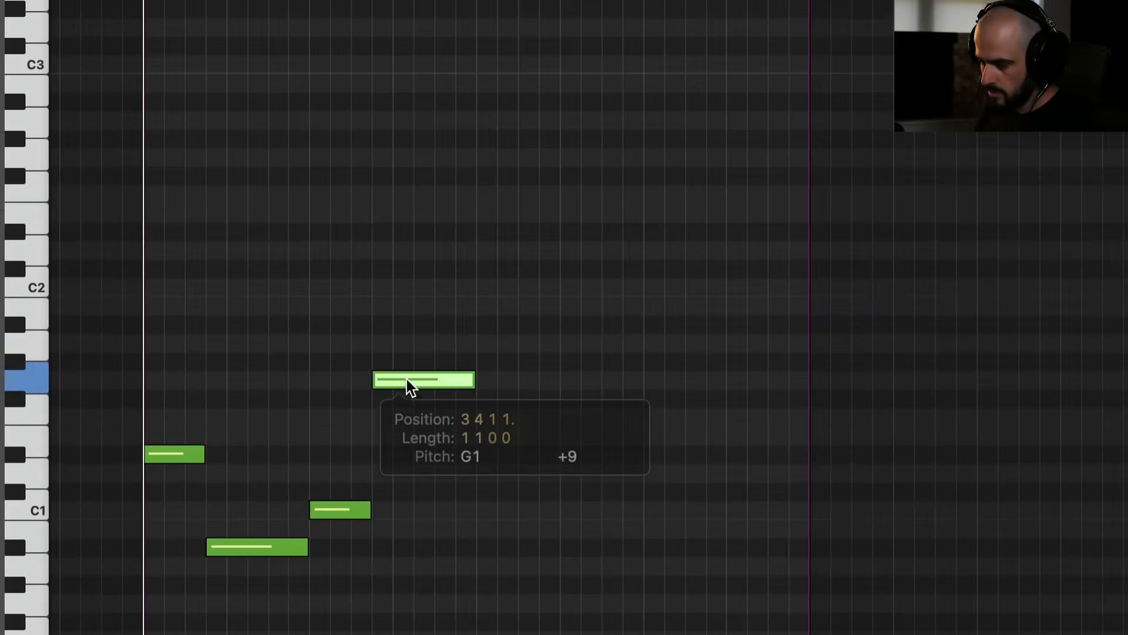
pyautogui.click(559, 478)
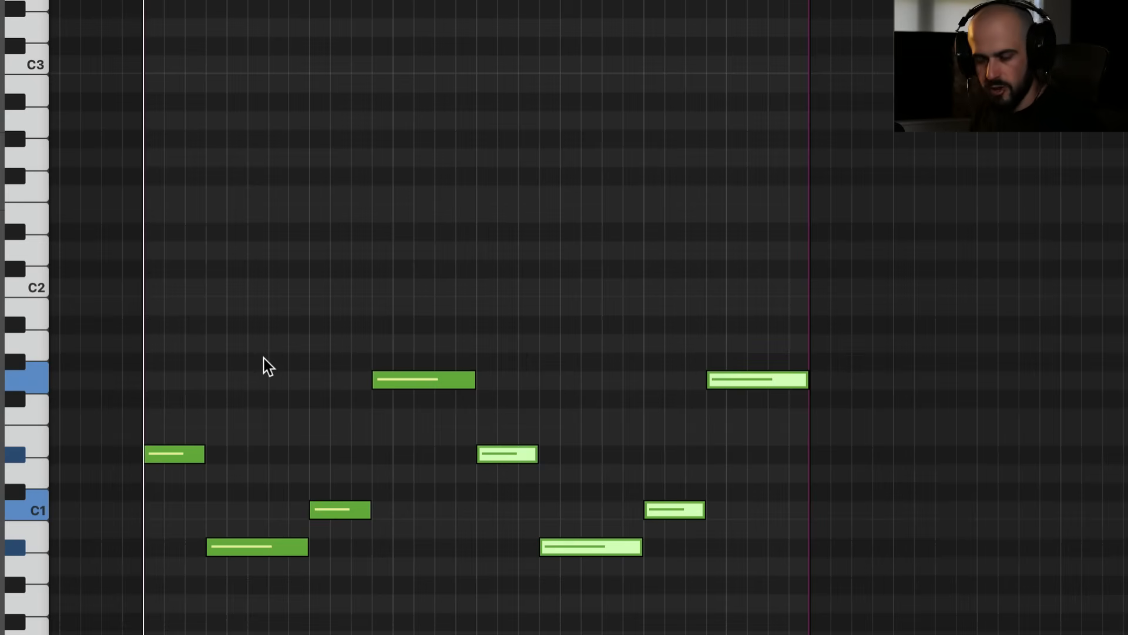
# Play back the bass pattern and return the playhead to the start.
pyautogui.click(438, 279)
pyautogui.press('space')
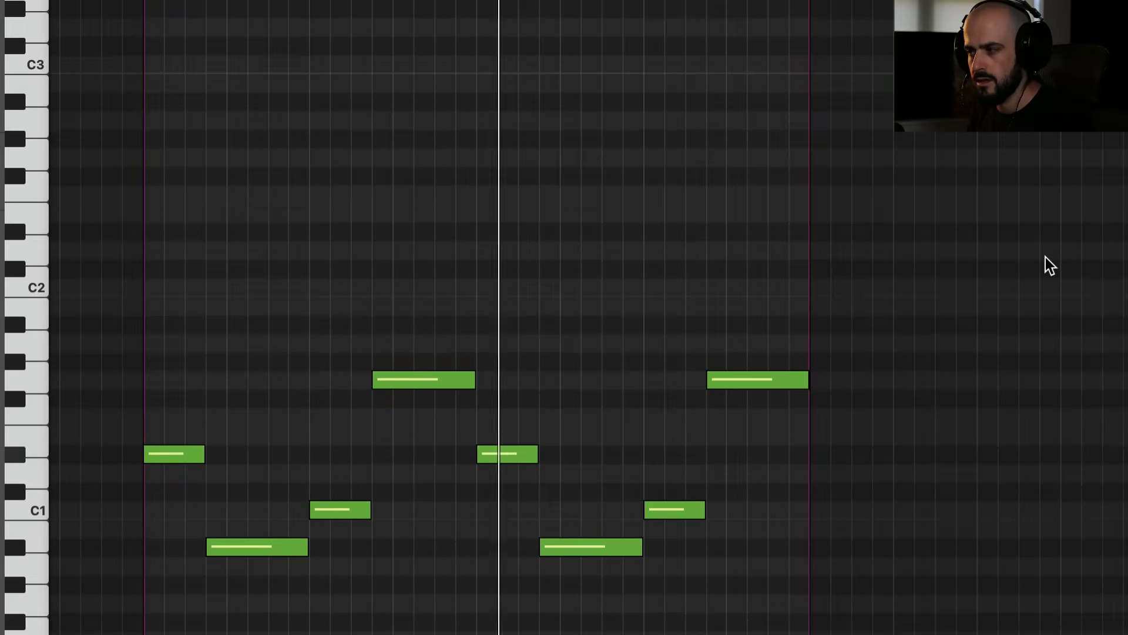
pyautogui.press('space')
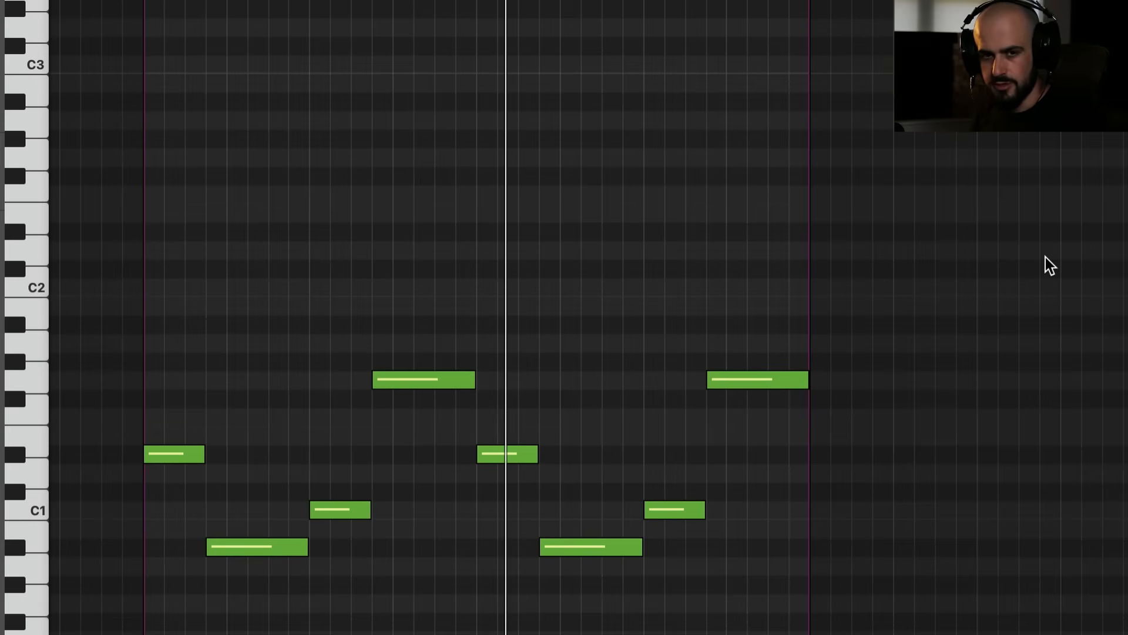
pyautogui.press('Return')
# Copy all bass notes up one octave to start on D#2, and copy those up a fifth to start on A#2.
pyautogui.moveTo(973, 626); pyautogui.dragTo(55, 139)
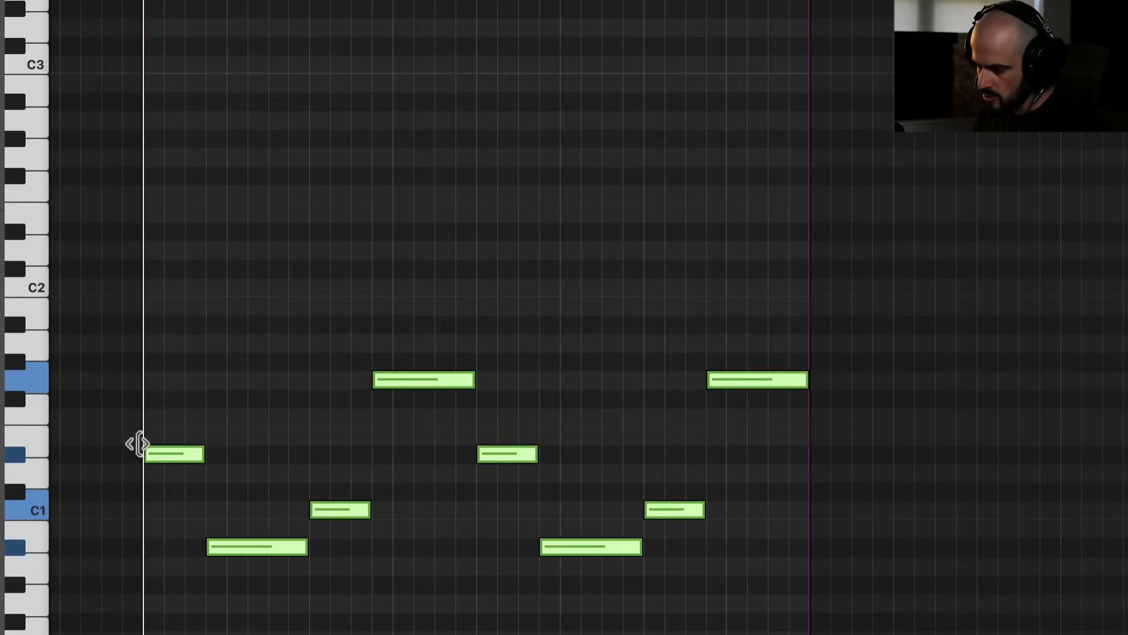
pyautogui.moveTo(177, 457); pyautogui.dragTo(179, 232)
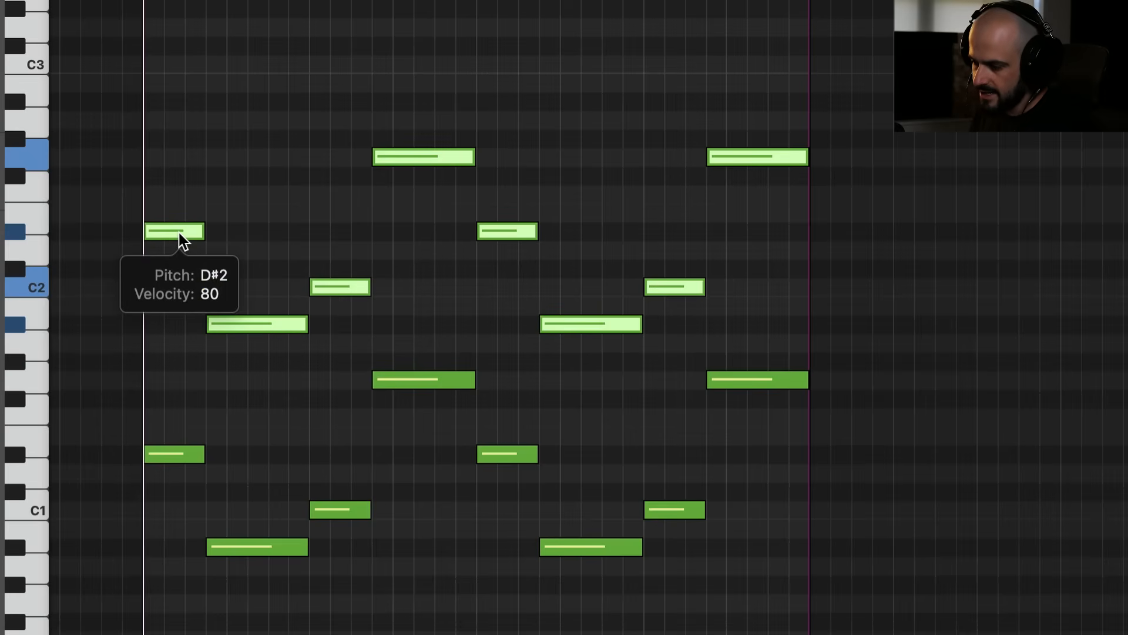
pyautogui.moveTo(177, 231); pyautogui.dragTo(176, 104)
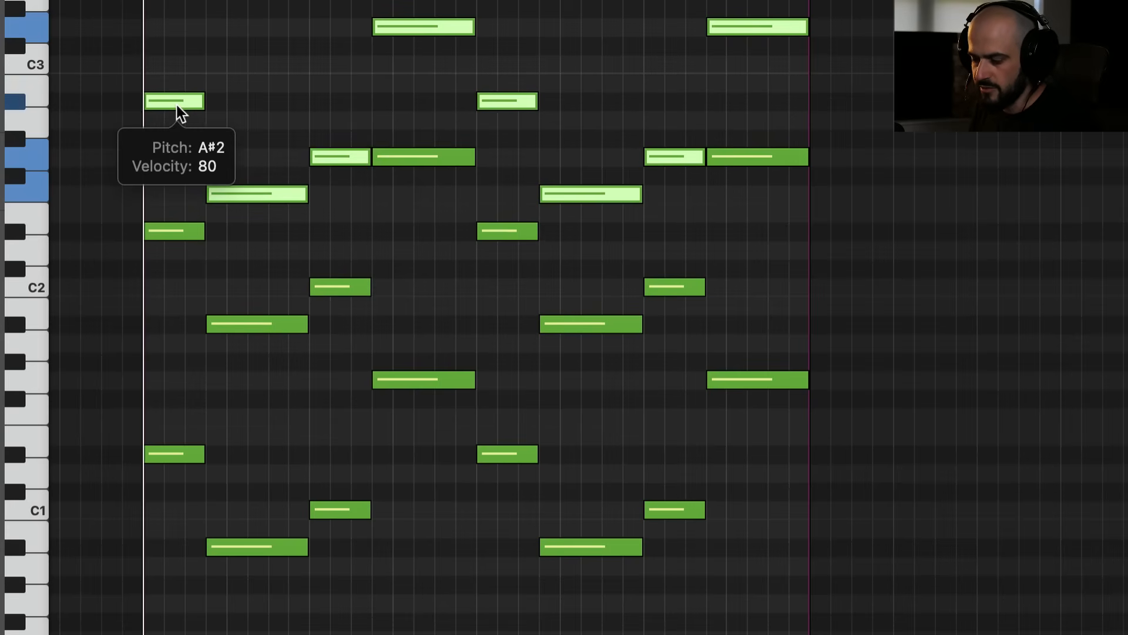
# Play back the root, octave and fifth layers of the progression.
pyautogui.press('space')
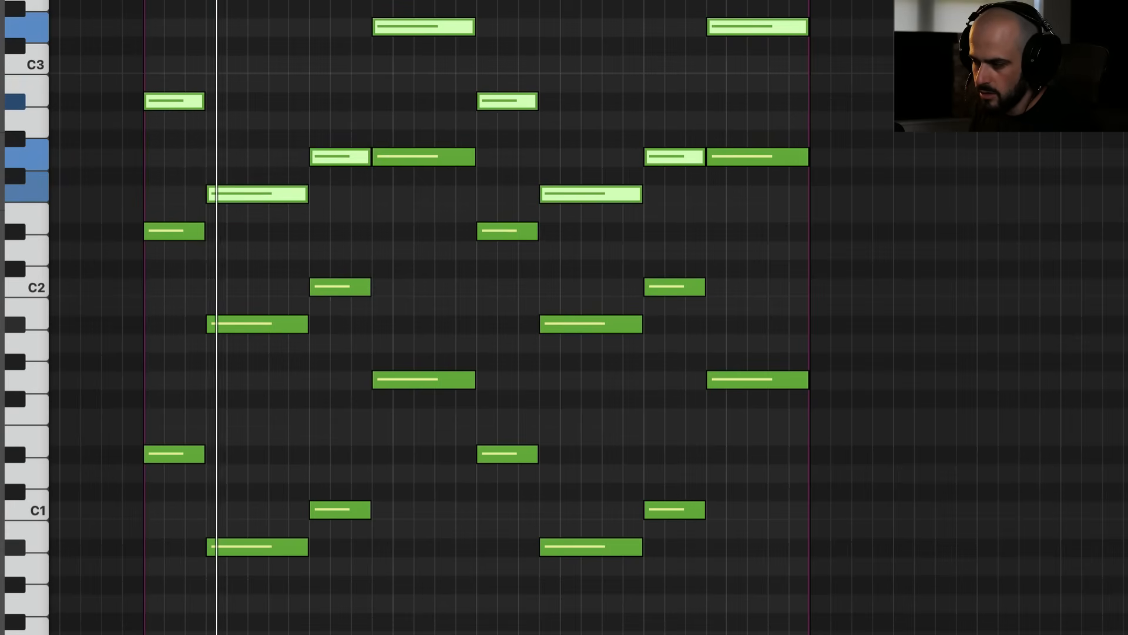
pyautogui.press('space')
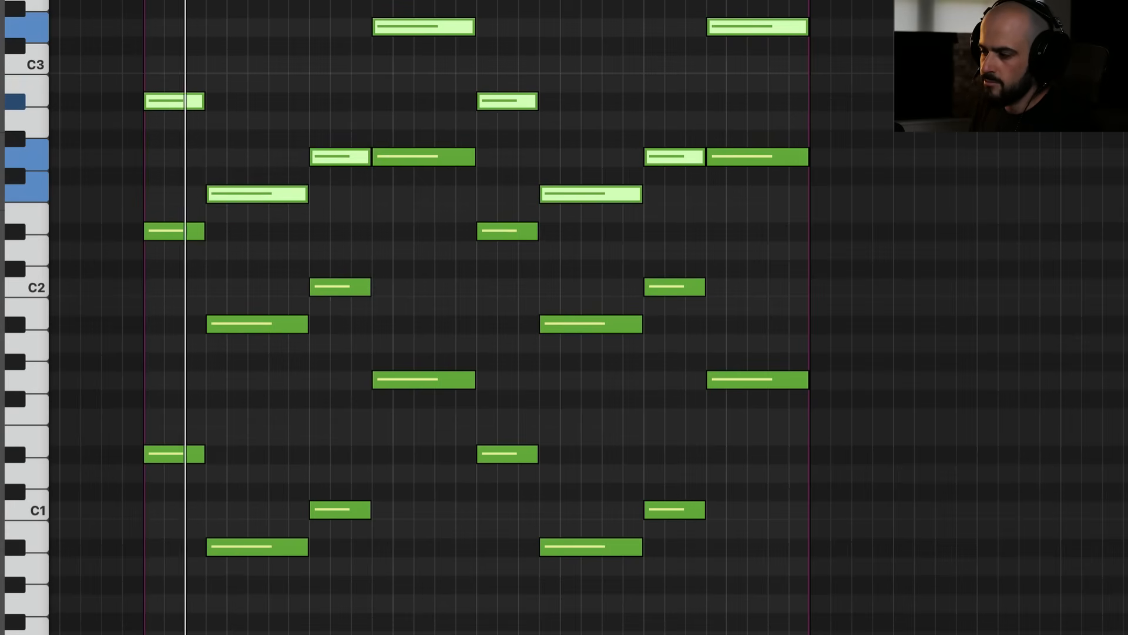
pyautogui.press('space')
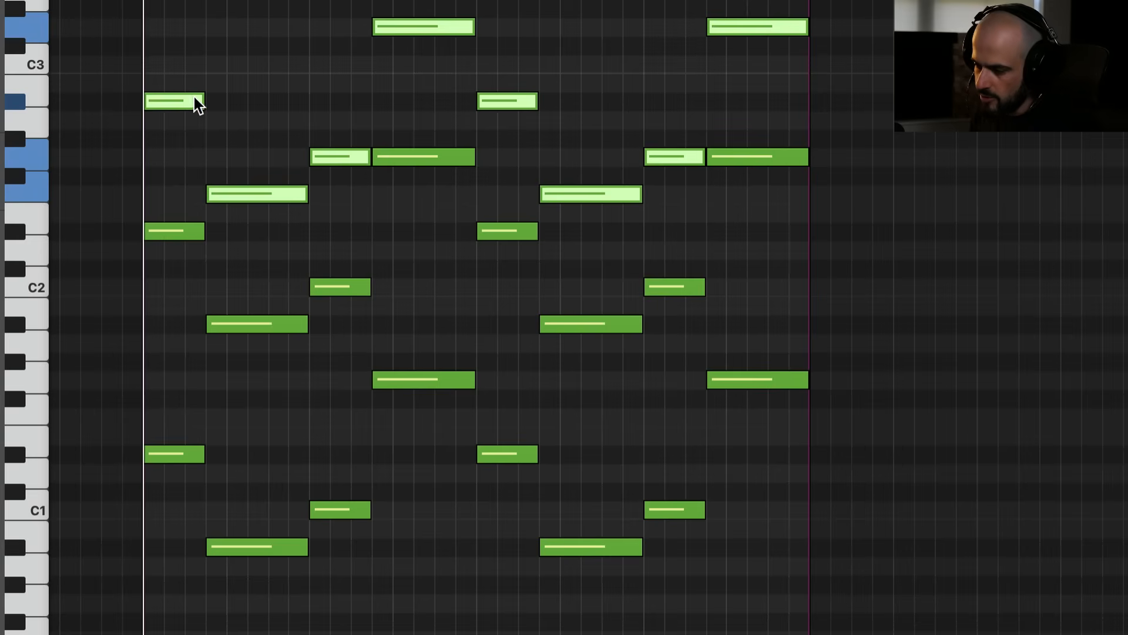
# Add a third to each chord by copying the fifths down, starting with G2 in the first chord, and play back the progression.
pyautogui.moveTo(180, 98); pyautogui.dragTo(182, 167)
pyautogui.moveTo(178, 171); pyautogui.dragTo(178, 161)
pyautogui.press('space')
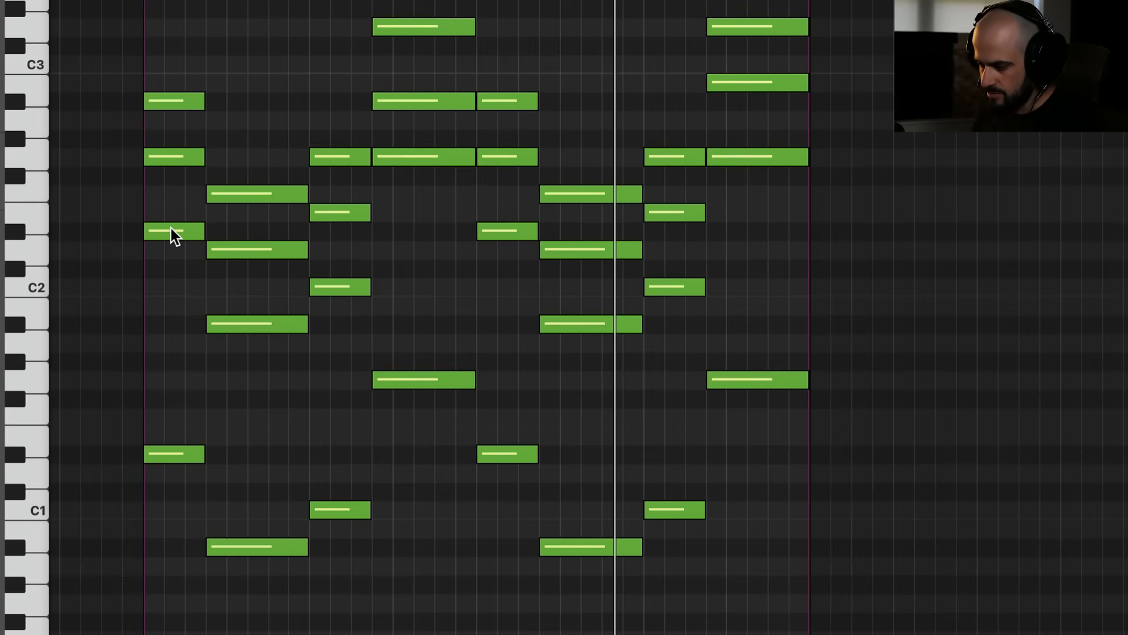
# Delete D#2 and A#2 from the first chord, and F2 and A#1 from the second chord.
pyautogui.click(170, 231)
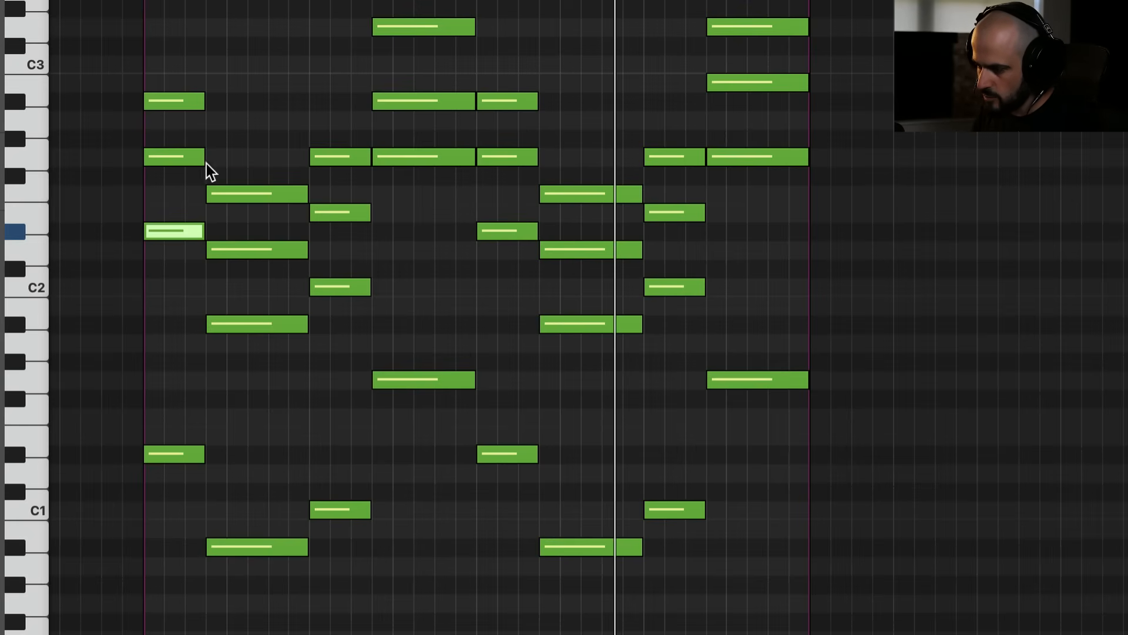
pyautogui.press('Delete')
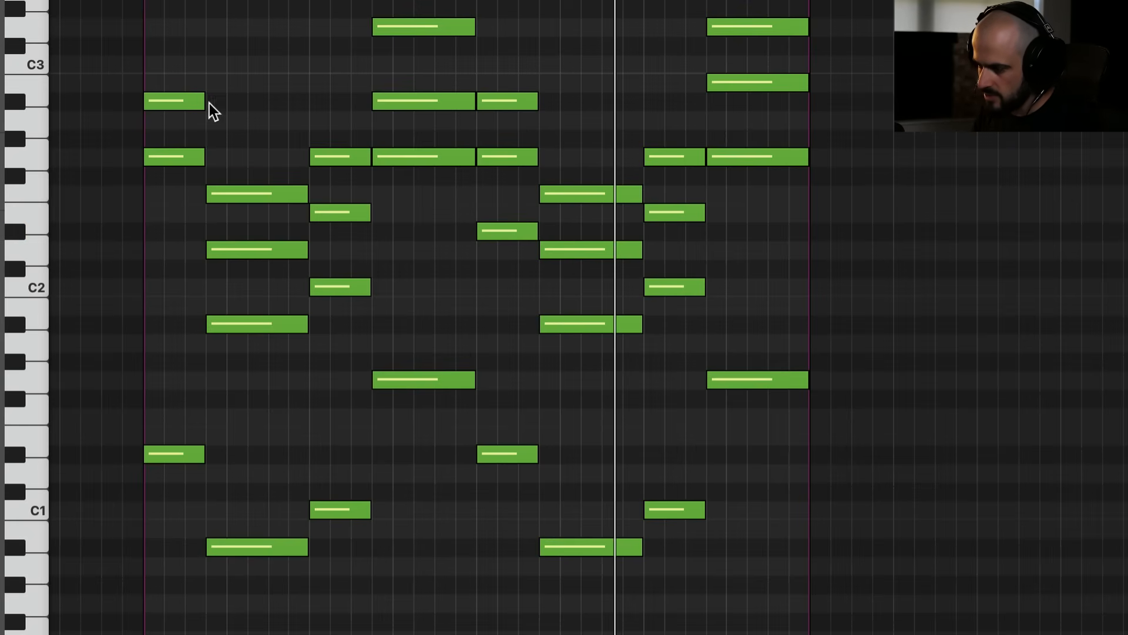
pyautogui.click(177, 100)
pyautogui.press('Delete')
pyautogui.click(266, 193)
pyautogui.press('Delete')
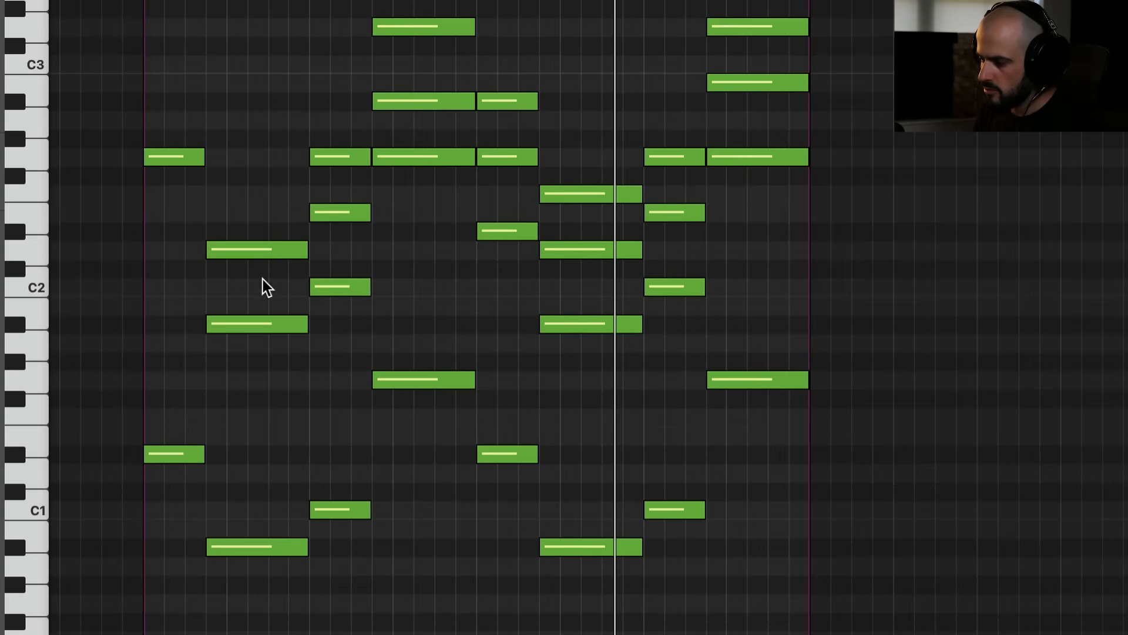
pyautogui.click(271, 324)
pyautogui.press('Delete')
# Lower the third chord's E2 note to D#2 and delete its C2 and G2 notes.
pyautogui.moveTo(354, 219); pyautogui.dragTo(354, 233)
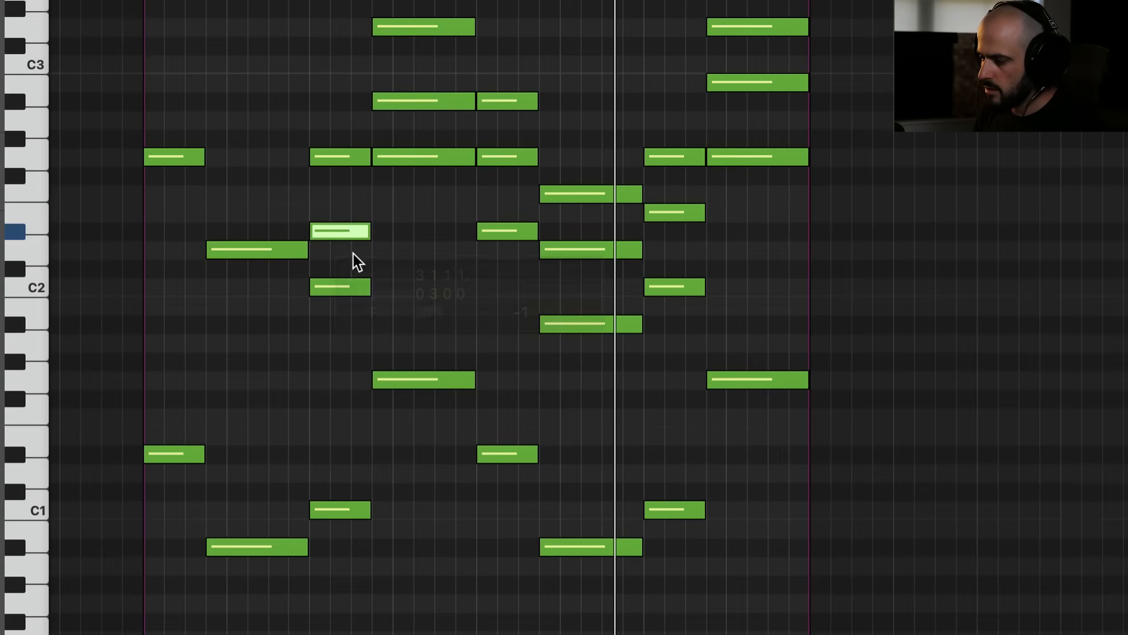
pyautogui.click(354, 286)
pyautogui.press('Delete')
pyautogui.click(337, 156)
pyautogui.press('Delete')
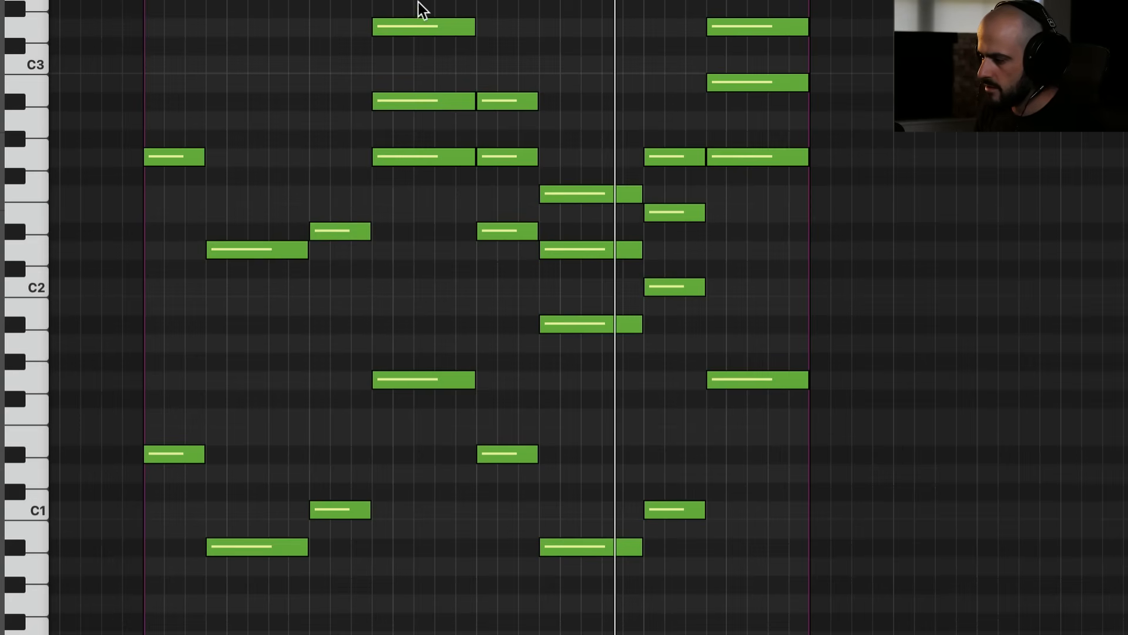
# Delete D3 and G2 from the fourth chord and clear all notes in the second half of the region.
pyautogui.click(419, 26)
pyautogui.press('Delete')
pyautogui.click(431, 155)
pyautogui.press('Delete')
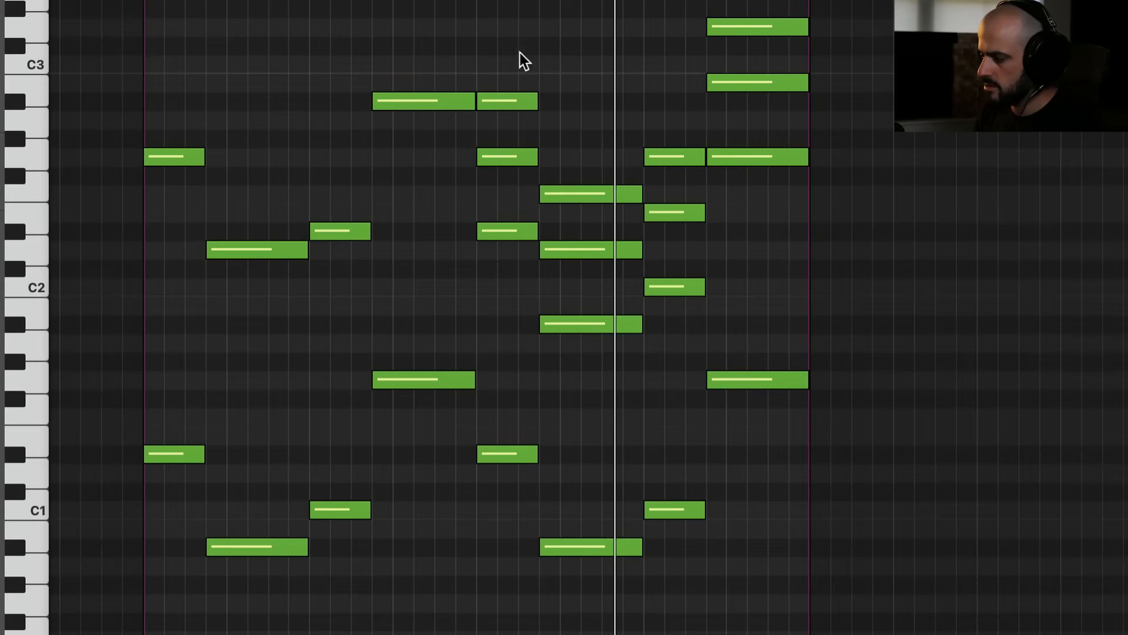
pyautogui.moveTo(602, 154); pyautogui.dragTo(968, 634)
pyautogui.press('Delete')
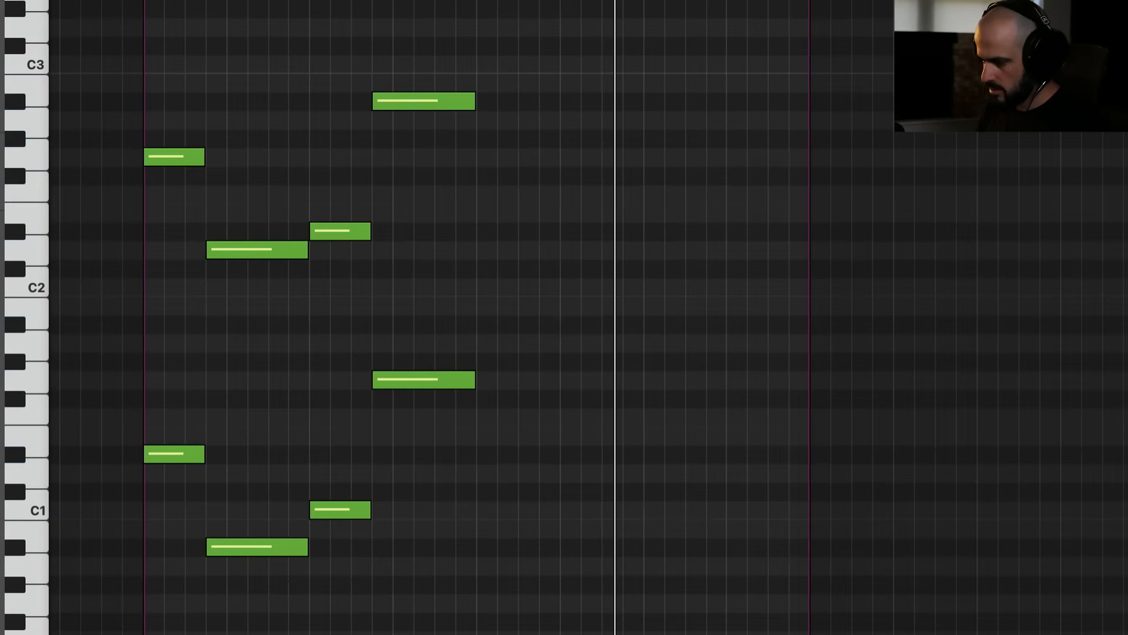
# Move both notes of the fourth chord down an octave and repeat the four-chord pattern in the second half of the region.
pyautogui.moveTo(466, 30); pyautogui.dragTo(405, 603)
pyautogui.moveTo(578, 633); pyautogui.dragTo(343, 390)
pyautogui.press('super+r')
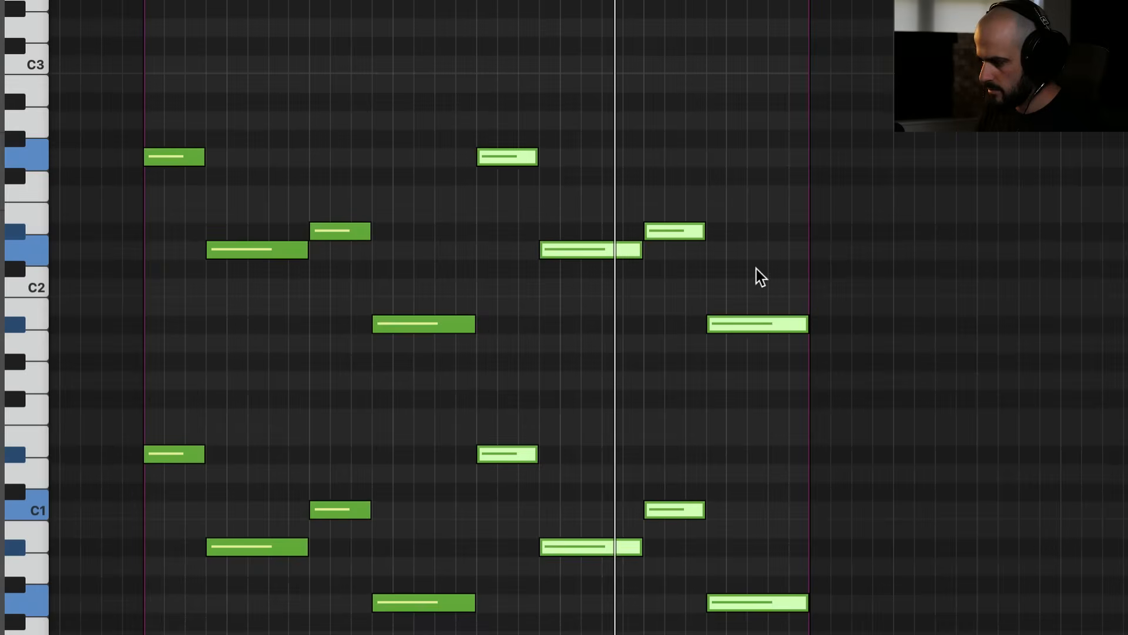
# Move both notes of the last chord in the region's second half up an octave and play the progression.
pyautogui.moveTo(748, 264); pyautogui.dragTo(754, 383)
pyautogui.click(750, 196)
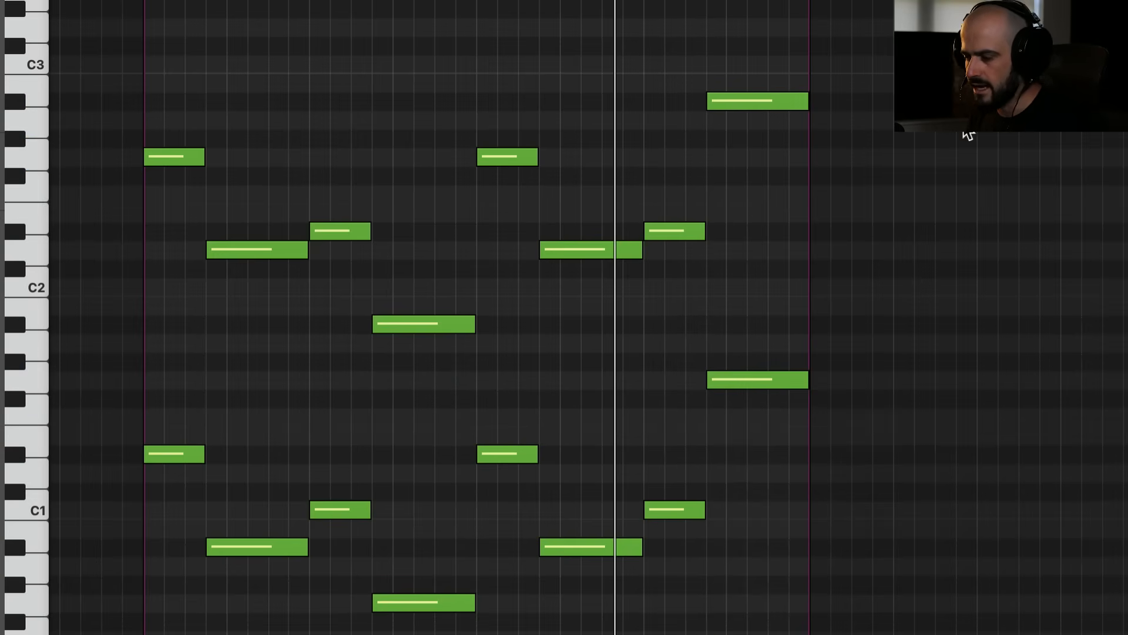
pyautogui.press('space')
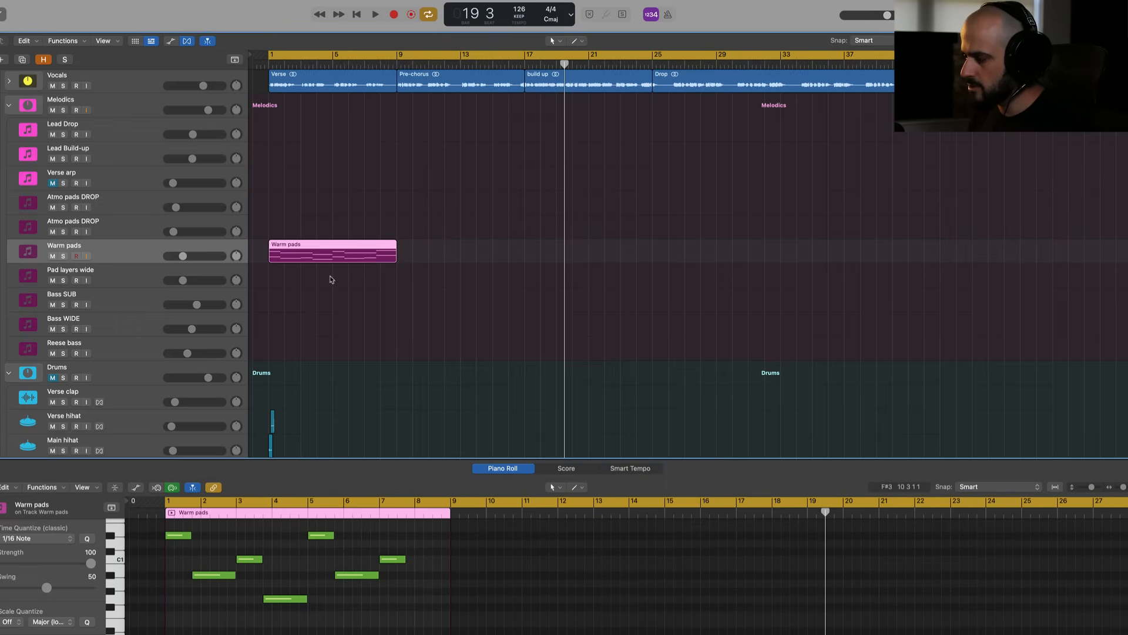
# Repeat the Warm pads region across bars 9 to 17 under the Pre-chorus.
pyautogui.press('super+r')
pyautogui.click(509, 220)
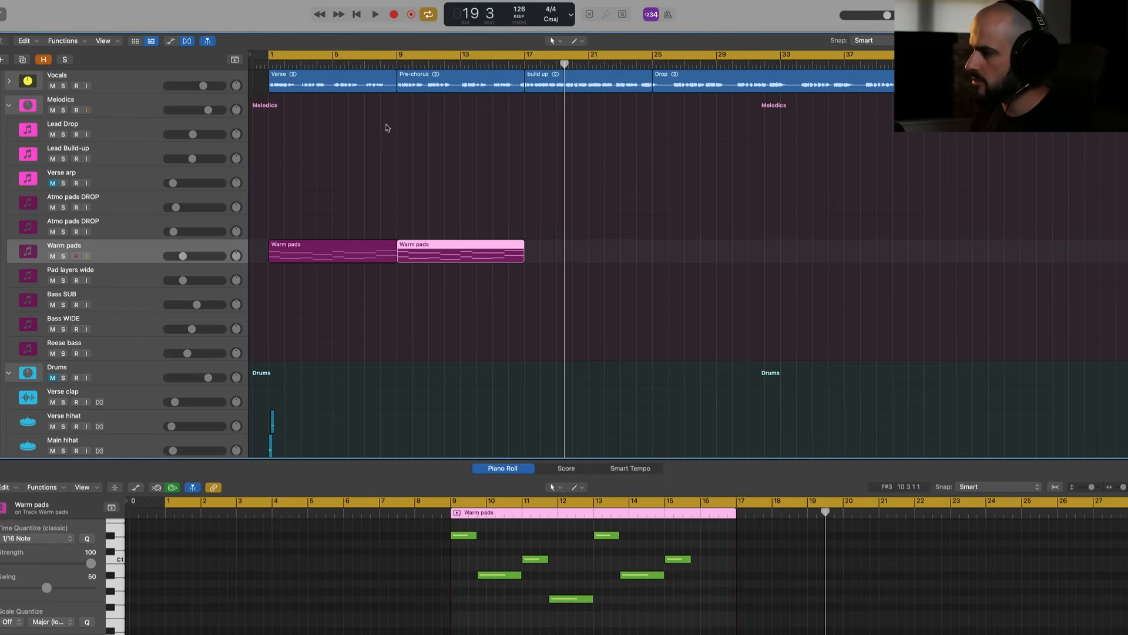
pyautogui.moveTo(317, 113); pyautogui.dragTo(468, 83)
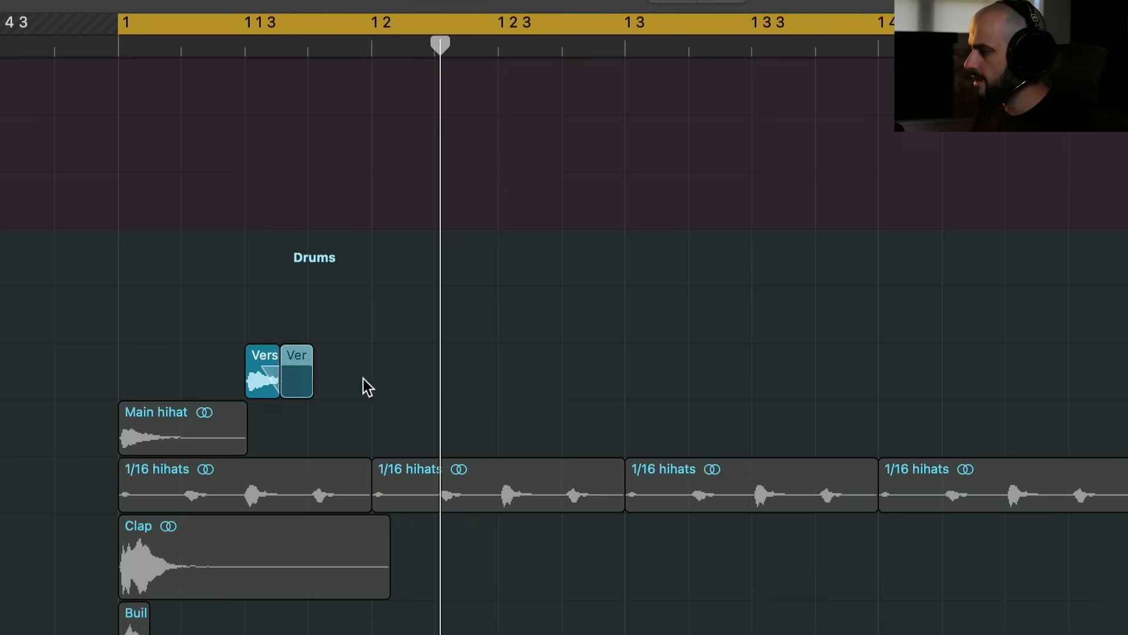
# Build an offbeat pattern on the Verse hihat track by duplicating the hit and repeating the grouped hits over the following bars.
pyautogui.moveTo(297, 377); pyautogui.dragTo(770, 388)
pyautogui.press('super+r')
pyautogui.moveTo(650, 382); pyautogui.dragTo(130, 336)
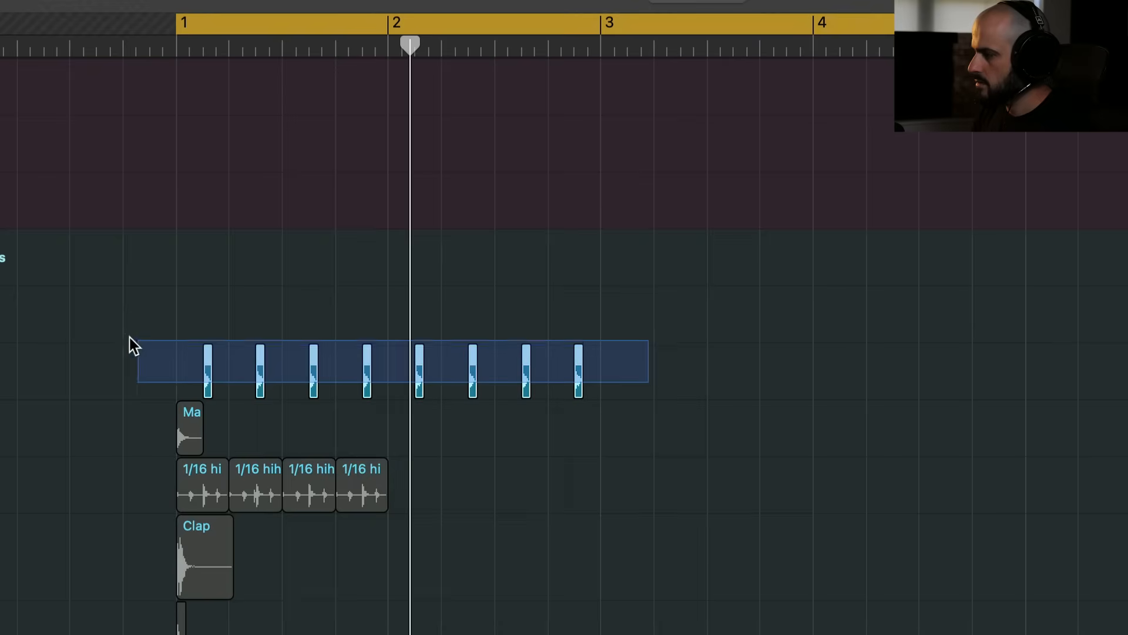
pyautogui.press('super+r')
pyautogui.moveTo(586, 382); pyautogui.dragTo(632, 382)
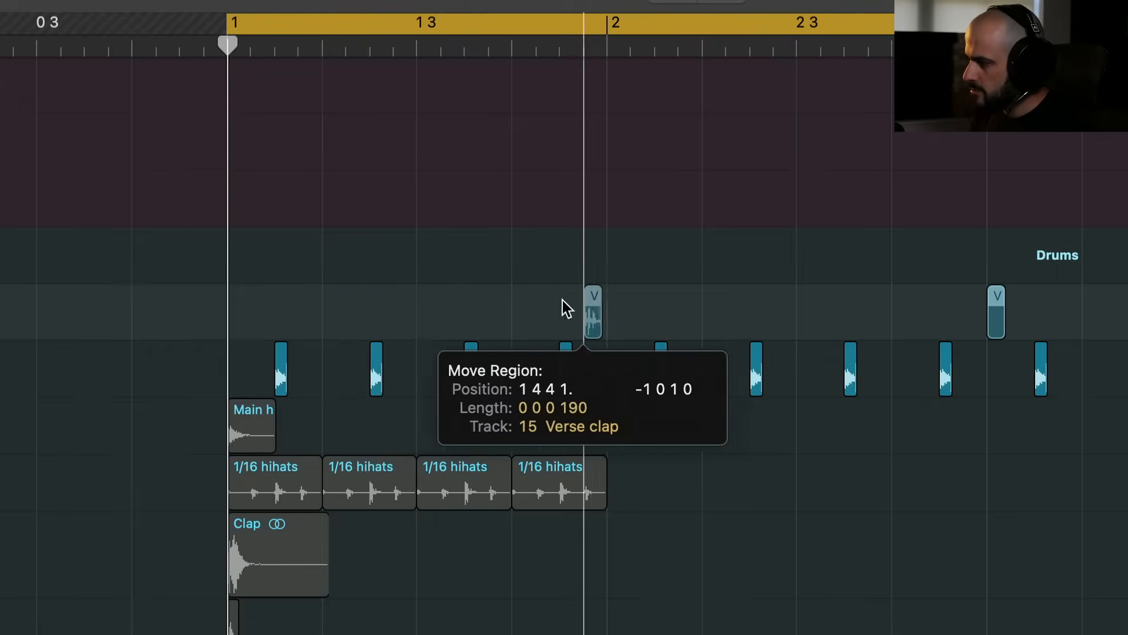
# Place Verse clap hits on beats 2 and 4 of bar 1 and copy the pair to the same beats of bar 2.
pyautogui.moveTo(562, 301); pyautogui.dragTo(520, 316)
pyautogui.press('super+r')
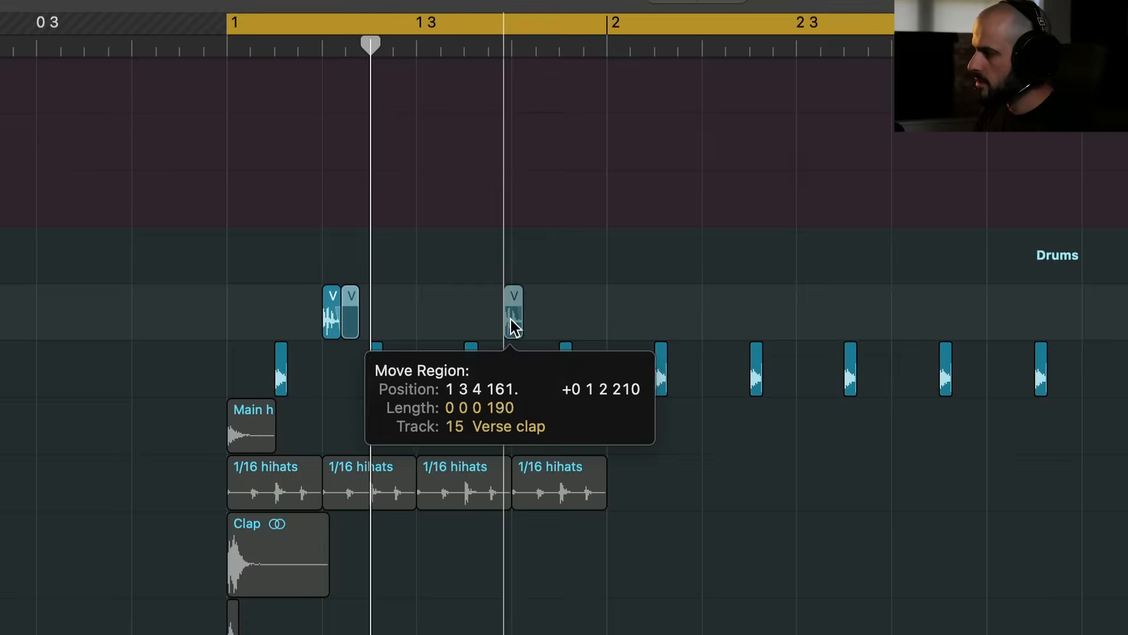
pyautogui.moveTo(510, 319); pyautogui.dragTo(229, 307)
pyautogui.press('super+r')
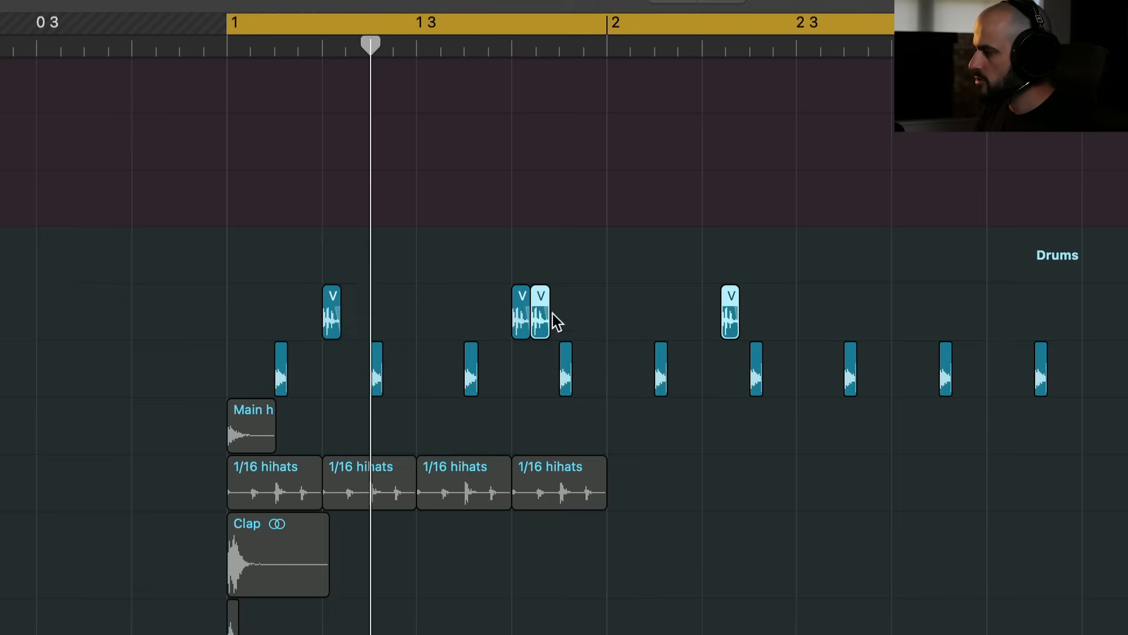
pyautogui.moveTo(541, 324); pyautogui.dragTo(713, 320)
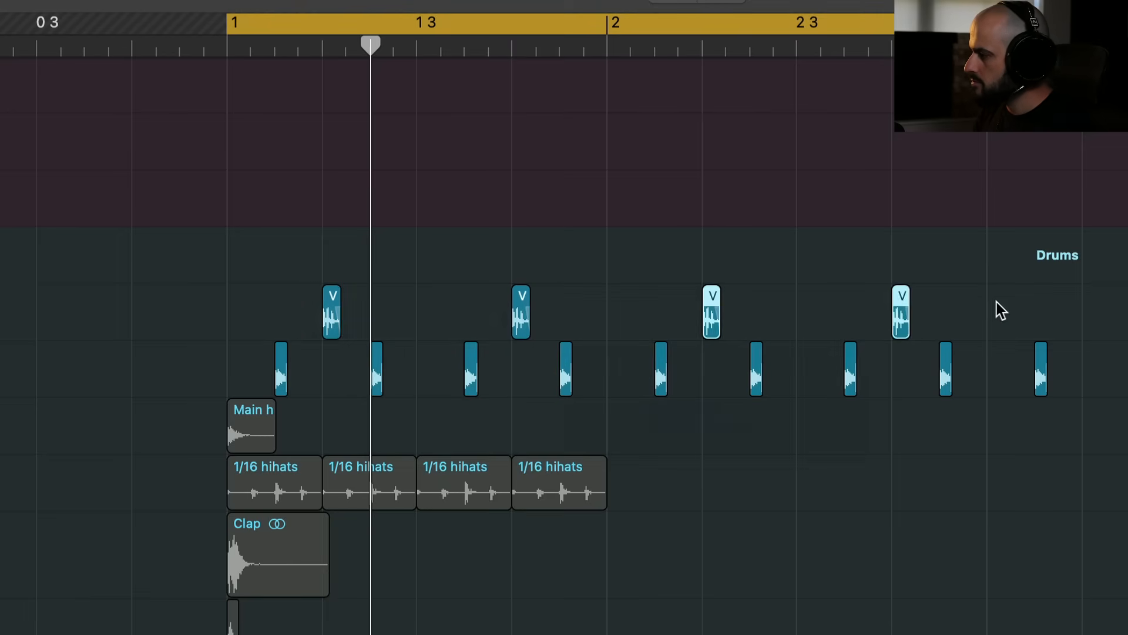
# Repeat the four-hit Verse clap pattern up to bar 9 and play it back with the pads.
pyautogui.moveTo(996, 301); pyautogui.dragTo(224, 301)
pyautogui.press('super+r')
pyautogui.moveTo(677, 224); pyautogui.dragTo(783, 221)
pyautogui.press('super+Left')
pyautogui.press('super+Left')
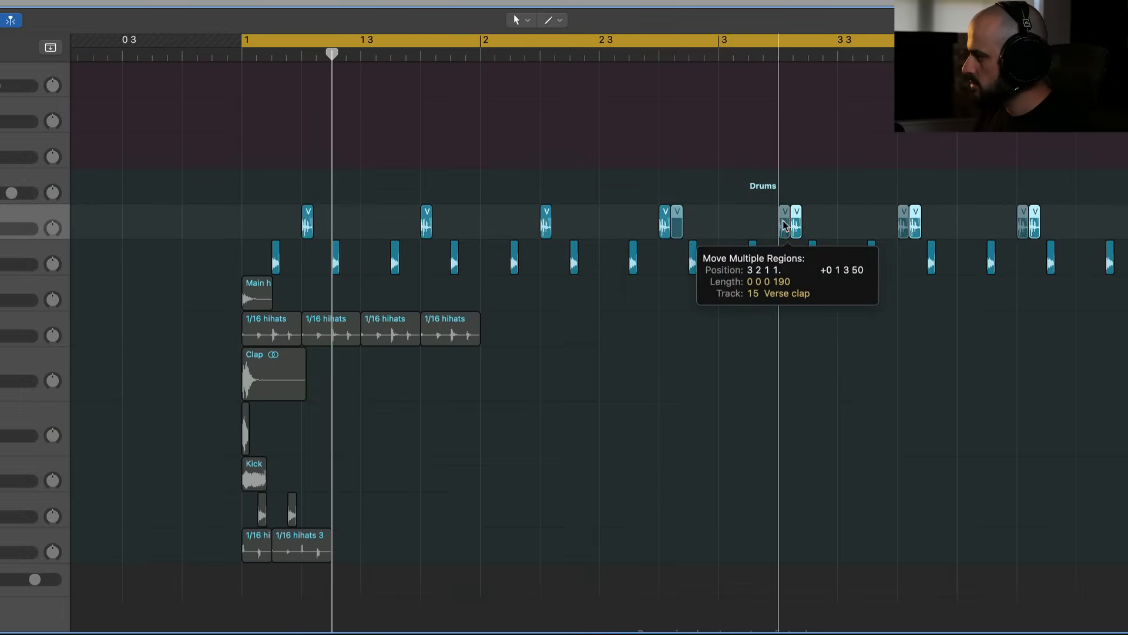
pyautogui.press('super+Left')
pyautogui.scroll(6, 330, 353)
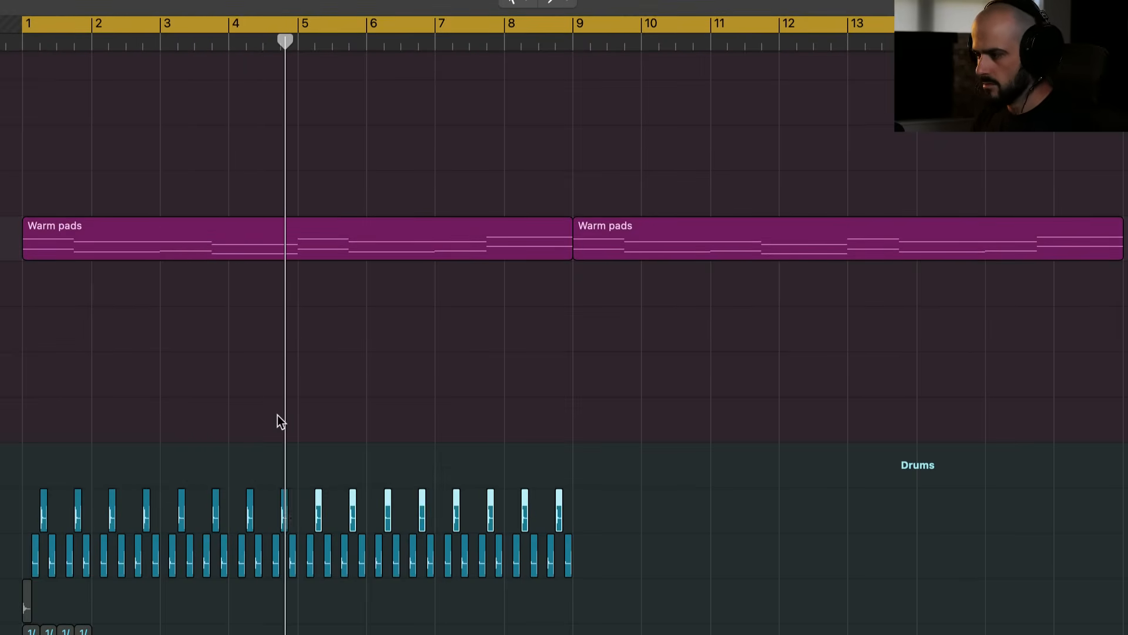
pyautogui.press('space')
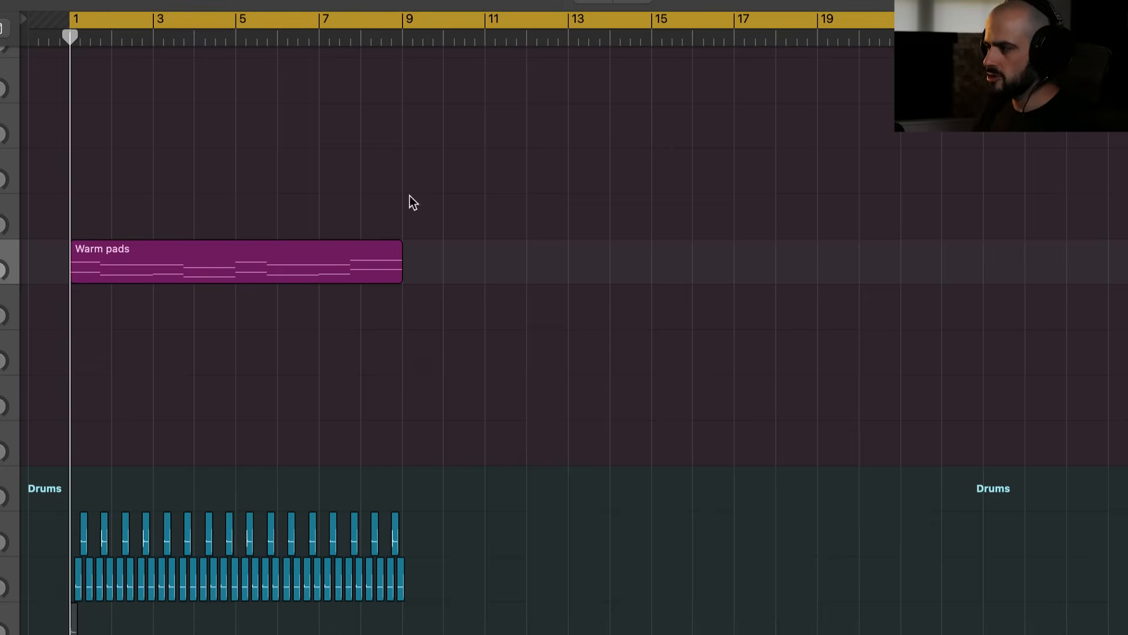
# Set the cycle range to bars 1 to 9 and repeat the Warm pads, clap and hihat regions into bars 9 to 17.
pyautogui.moveTo(403, 18); pyautogui.dragTo(71, 20)
pyautogui.moveTo(475, 595); pyautogui.dragTo(7, 269)
pyautogui.press('super+r')
pyautogui.click(555, 330)
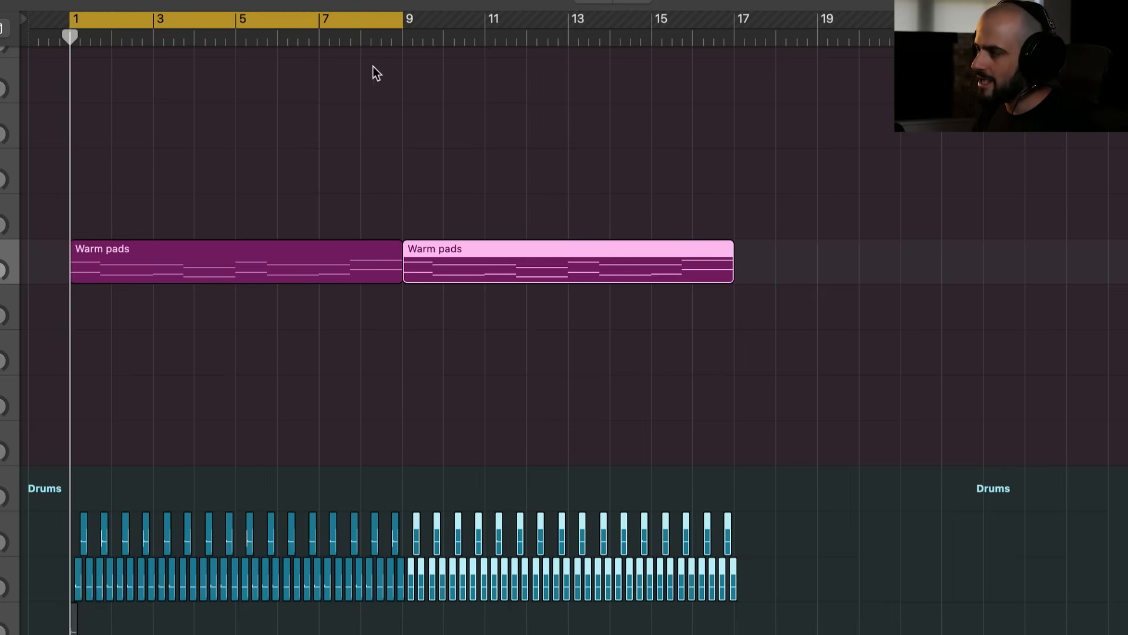
# Place the playhead at bar 9 and copy the second Warm pads region onto the Pad layers wide track at the same position.
pyautogui.click(399, 37)
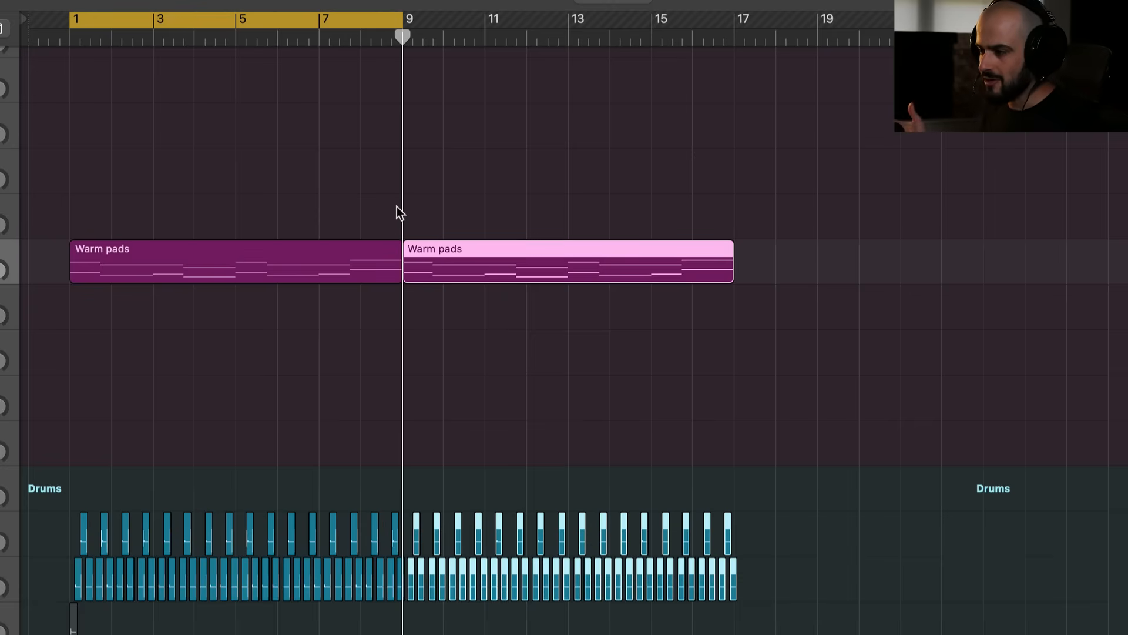
pyautogui.click(542, 363)
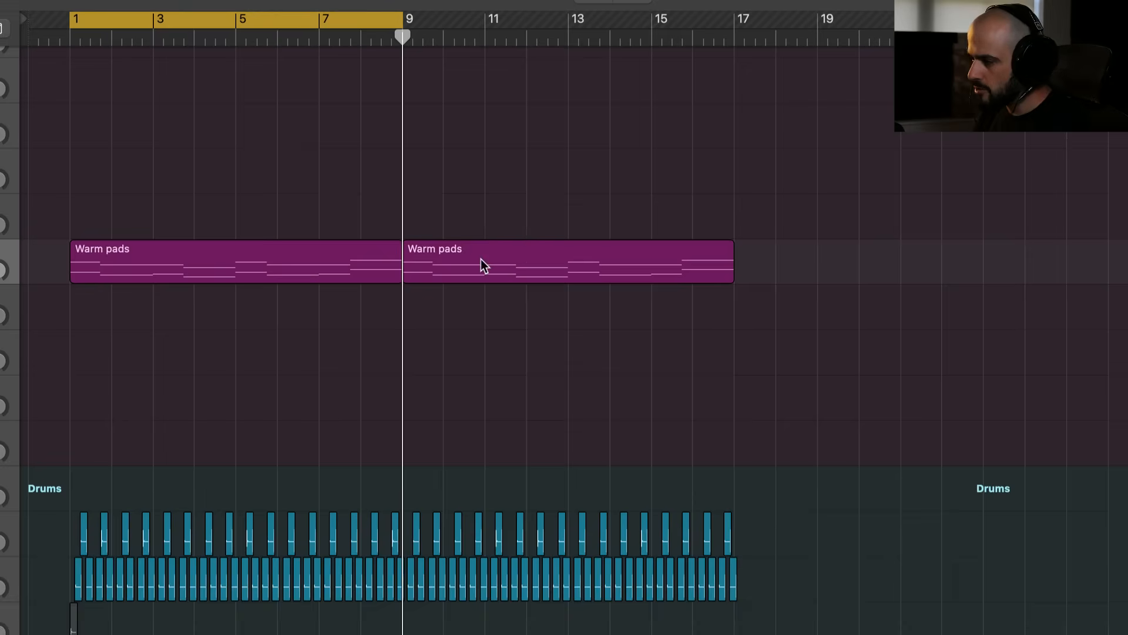
pyautogui.click(558, 252)
pyautogui.scroll(-1, 496, 256)
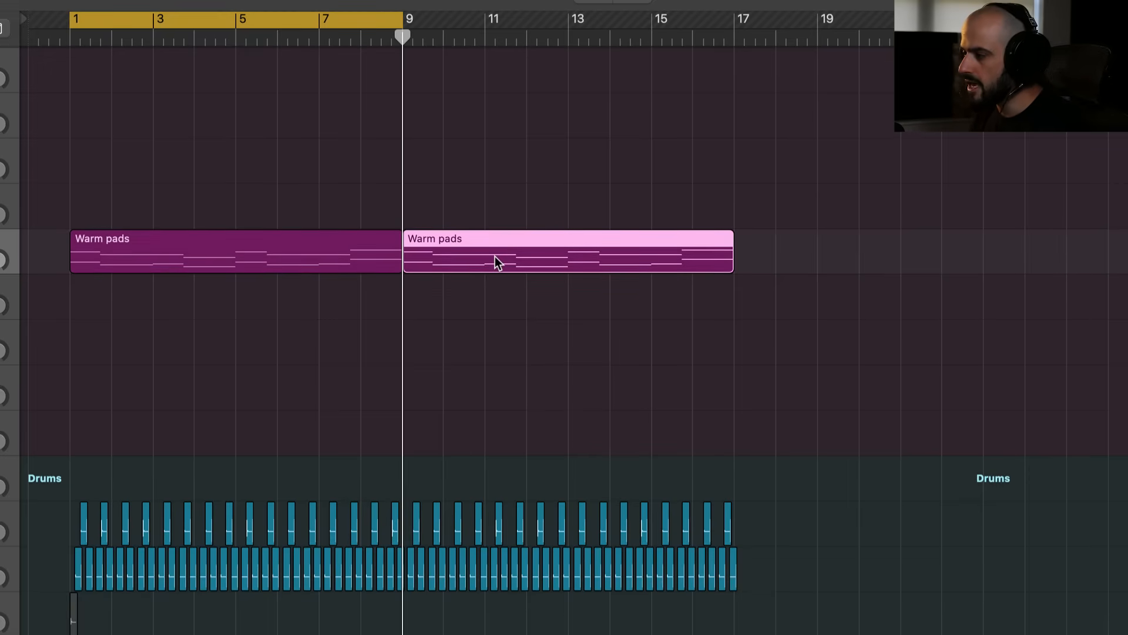
pyautogui.moveTo(495, 258); pyautogui.dragTo(493, 297)
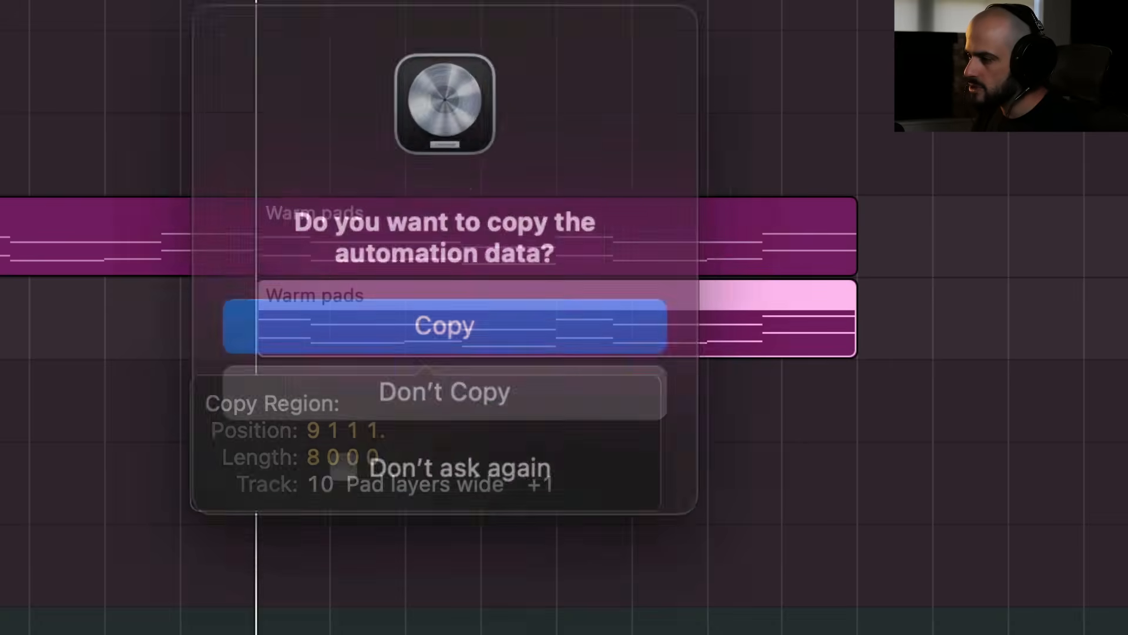
pyautogui.click(546, 355)
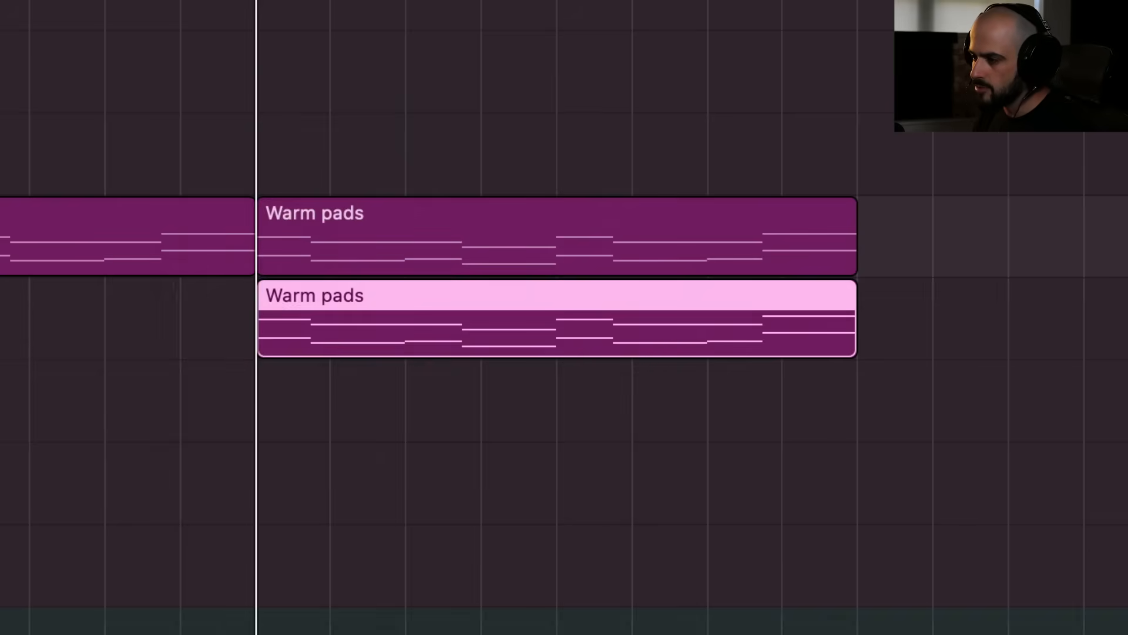
# Solo the Pad layers wide track and raise its Serum filter cutoff automation at the end of the ramp to 272 Hz.
pyautogui.press('Down')
pyautogui.press('s')
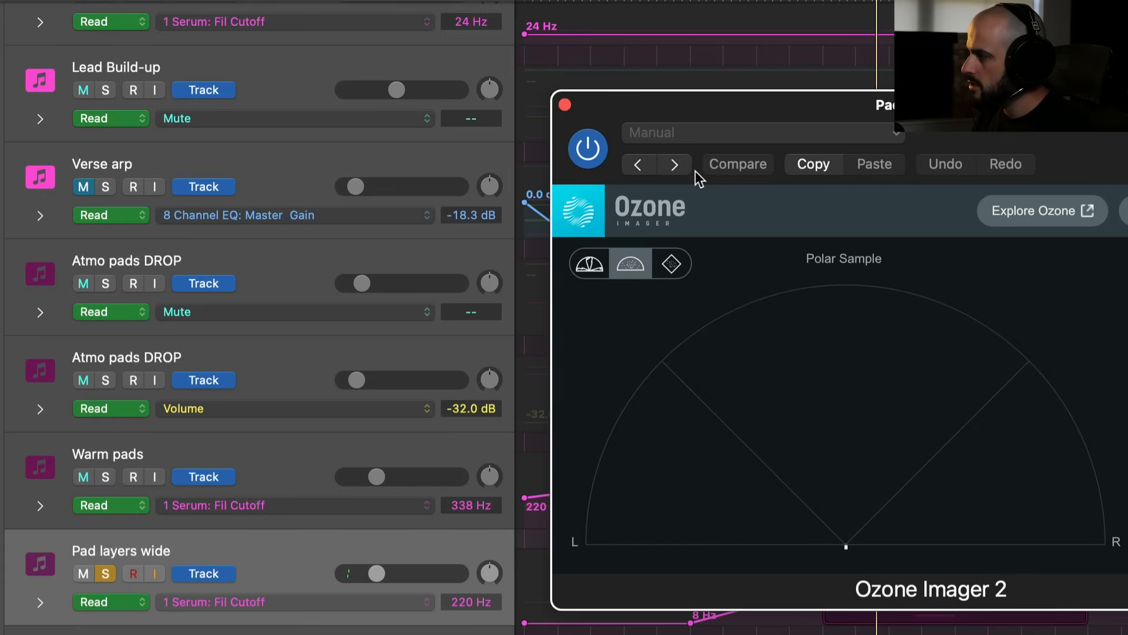
pyautogui.moveTo(966, 138); pyautogui.dragTo(413, 85)
pyautogui.press('space')
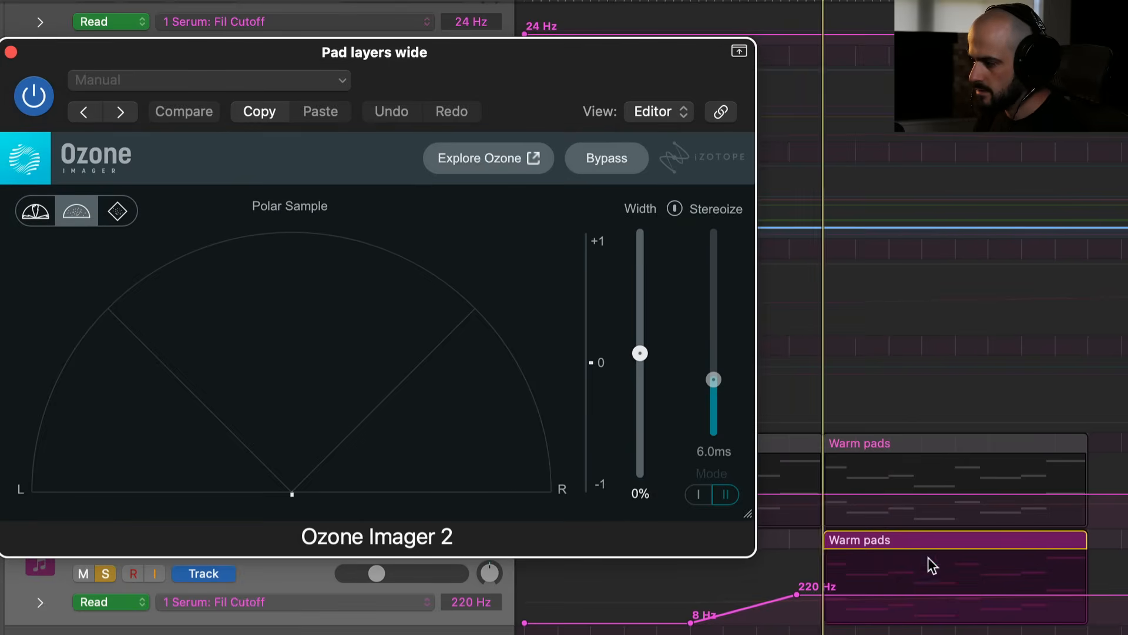
pyautogui.moveTo(903, 587); pyautogui.dragTo(905, 586)
pyautogui.moveTo(546, 109); pyautogui.dragTo(558, 23)
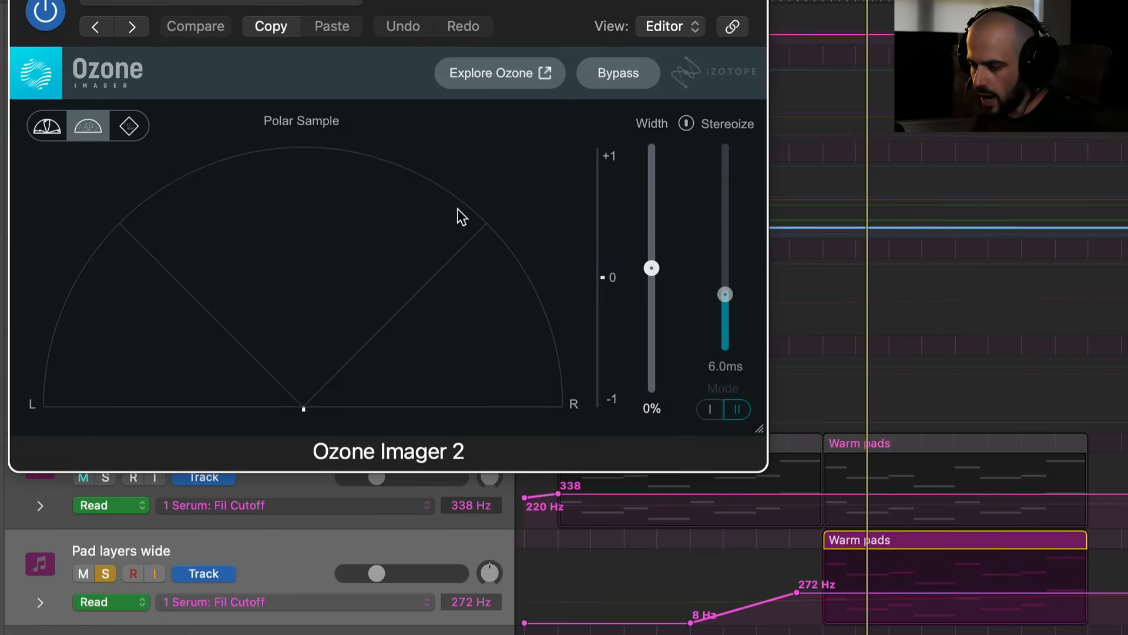
# Check the pad layer's stereo spread in Ozone Imager, close the plugin and listen to both pad tracks together.
pyautogui.press('space')
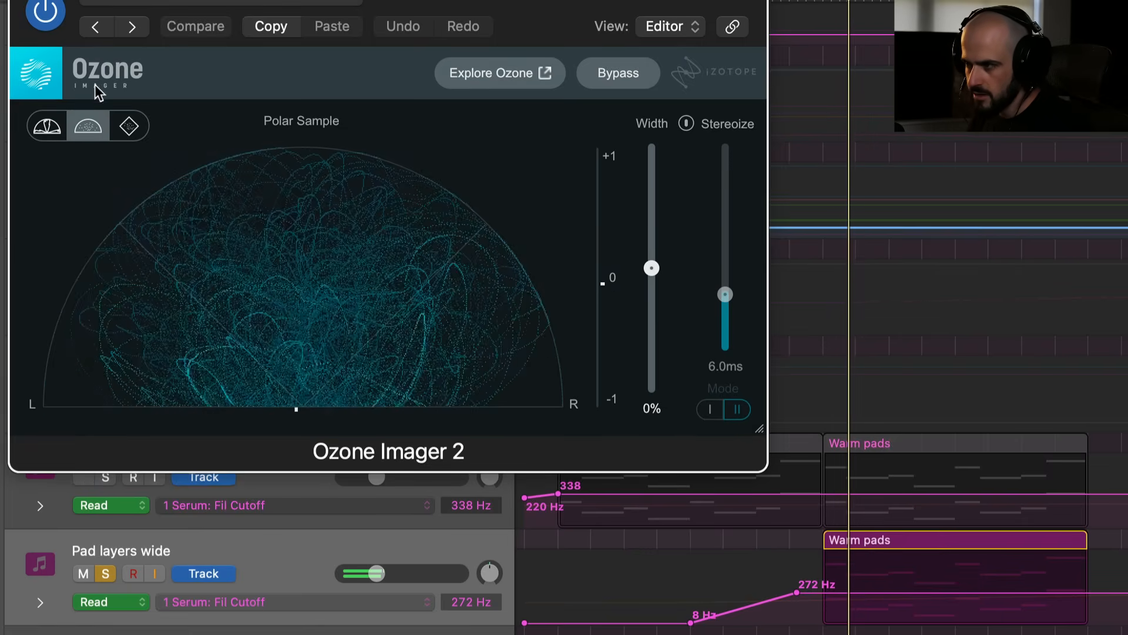
pyautogui.press('space')
pyautogui.click(24, 1)
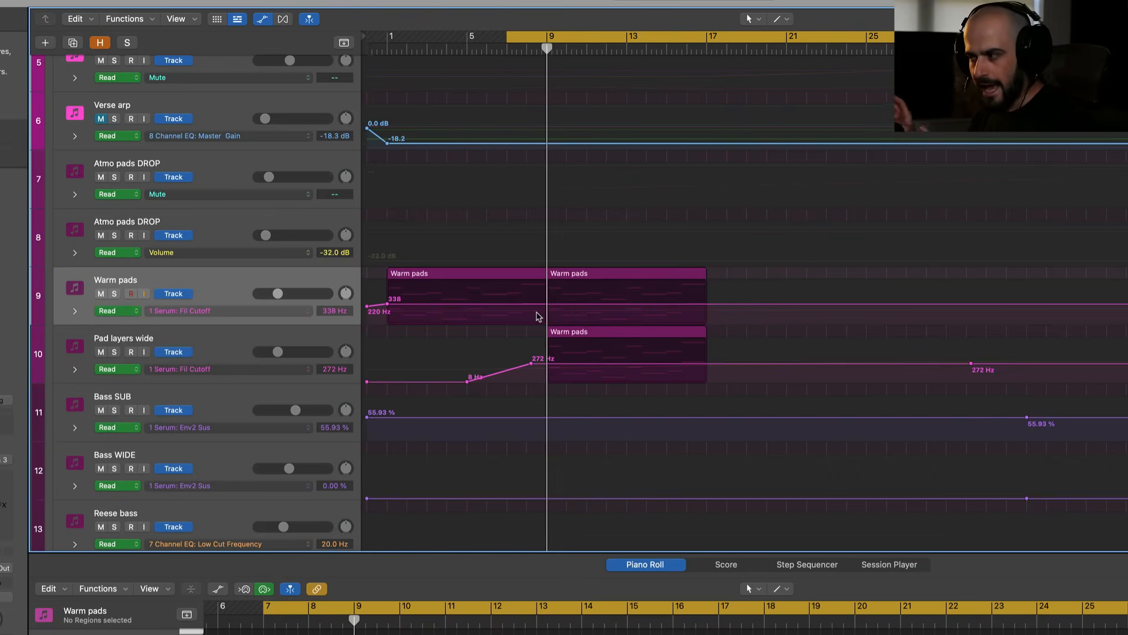
pyautogui.press('space')
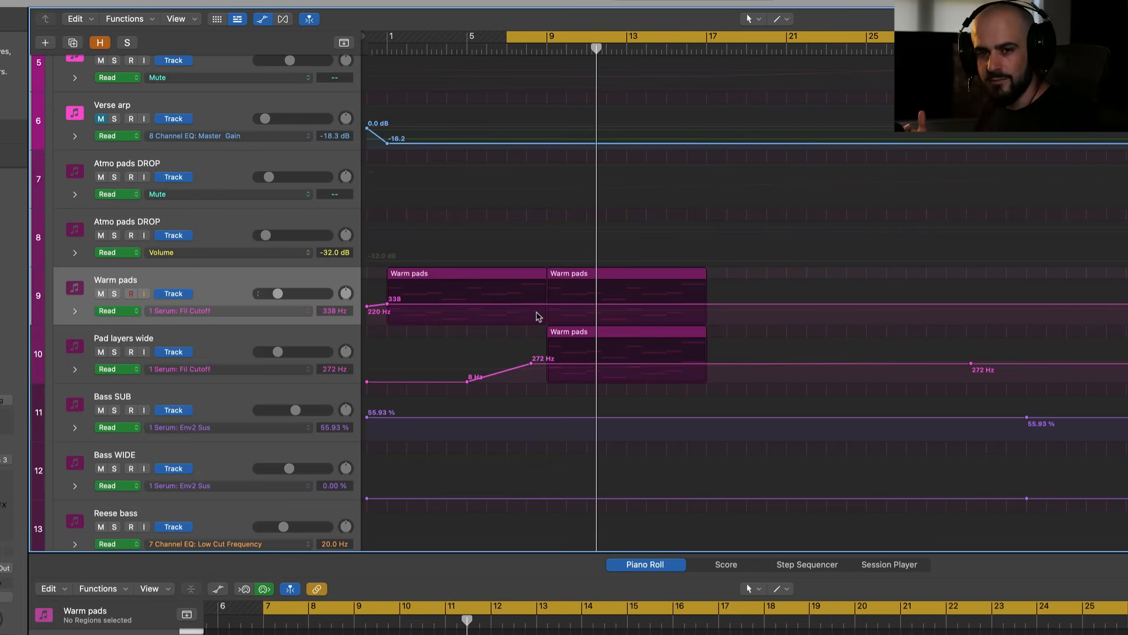
# Hide the automation lanes and move the four 1/16 hihats regions to start at bar 9.
pyautogui.click(265, 19)
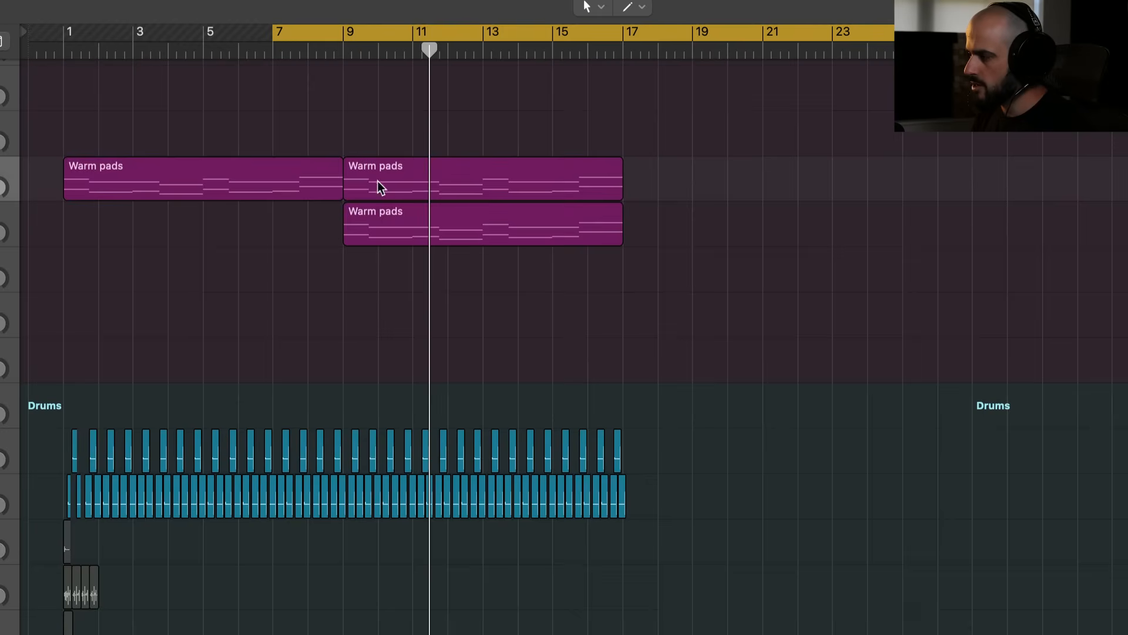
pyautogui.moveTo(372, 273); pyautogui.dragTo(429, 189)
pyautogui.click(248, 602)
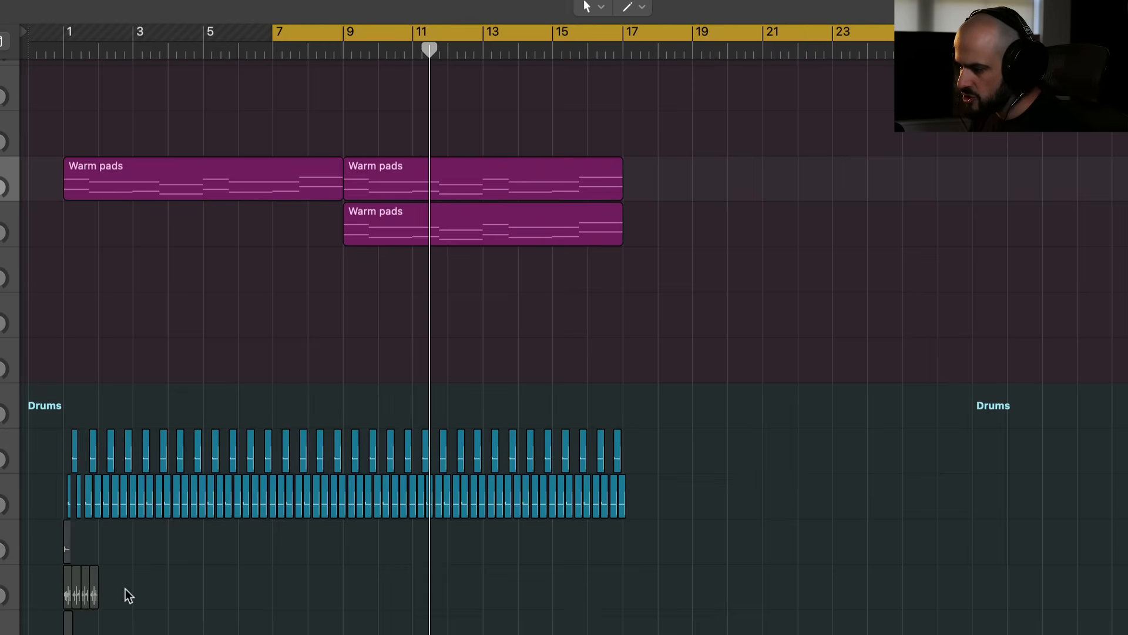
pyautogui.moveTo(67, 599); pyautogui.dragTo(348, 594)
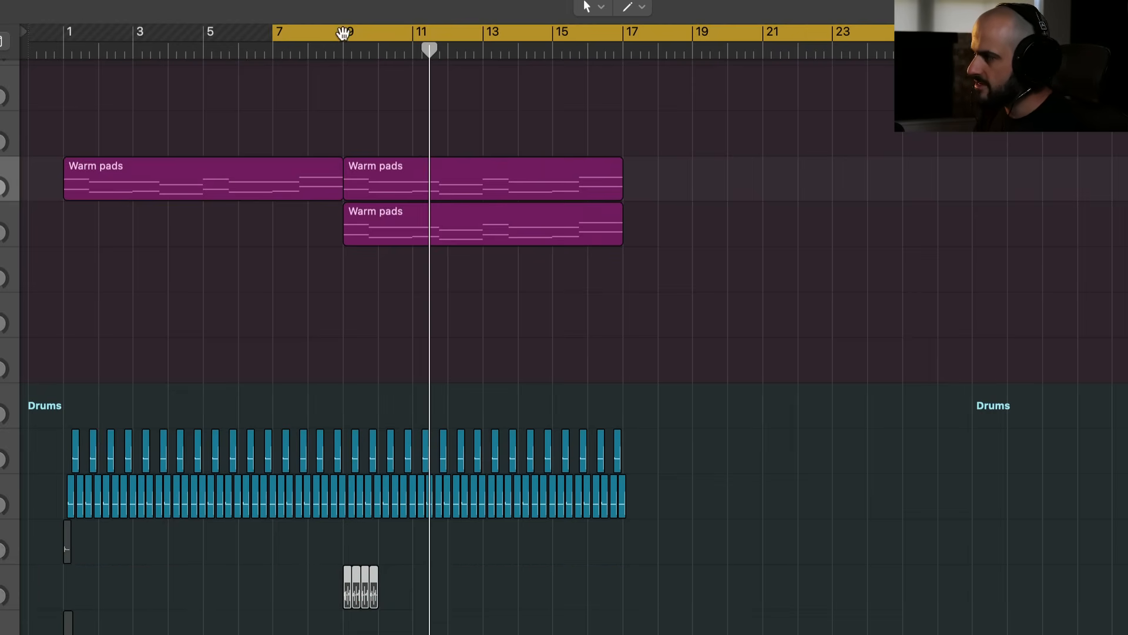
pyautogui.moveTo(343, 33); pyautogui.dragTo(650, 37)
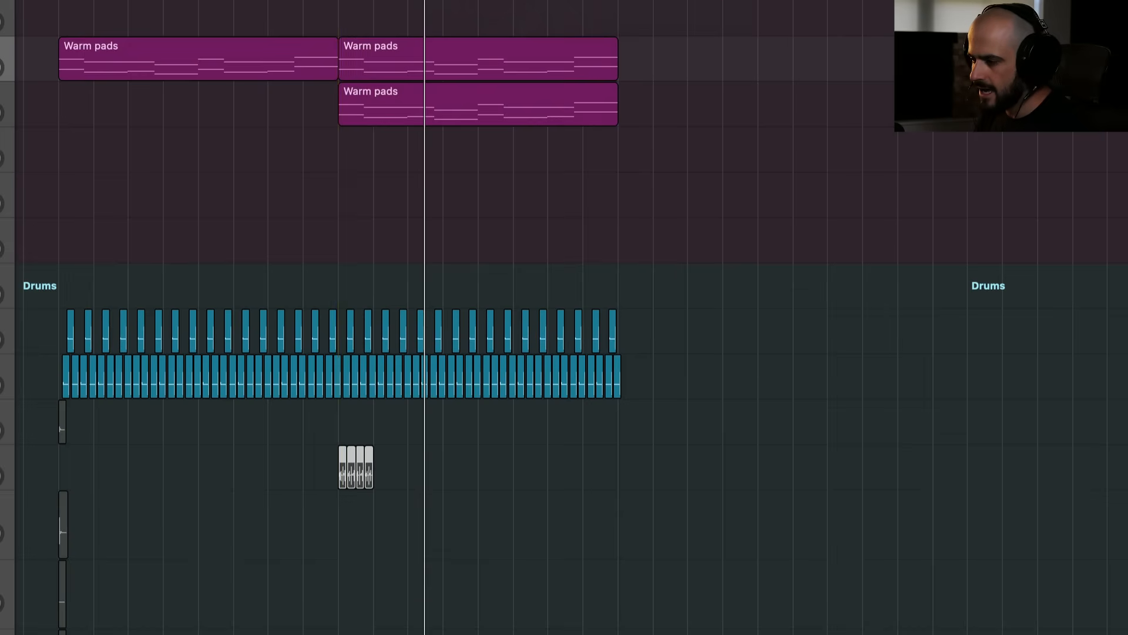
# Activate the four muted 1/16 hihats regions and repeat them until they fill bars 9 to 17.
pyautogui.hotkey('ctrl', 's')
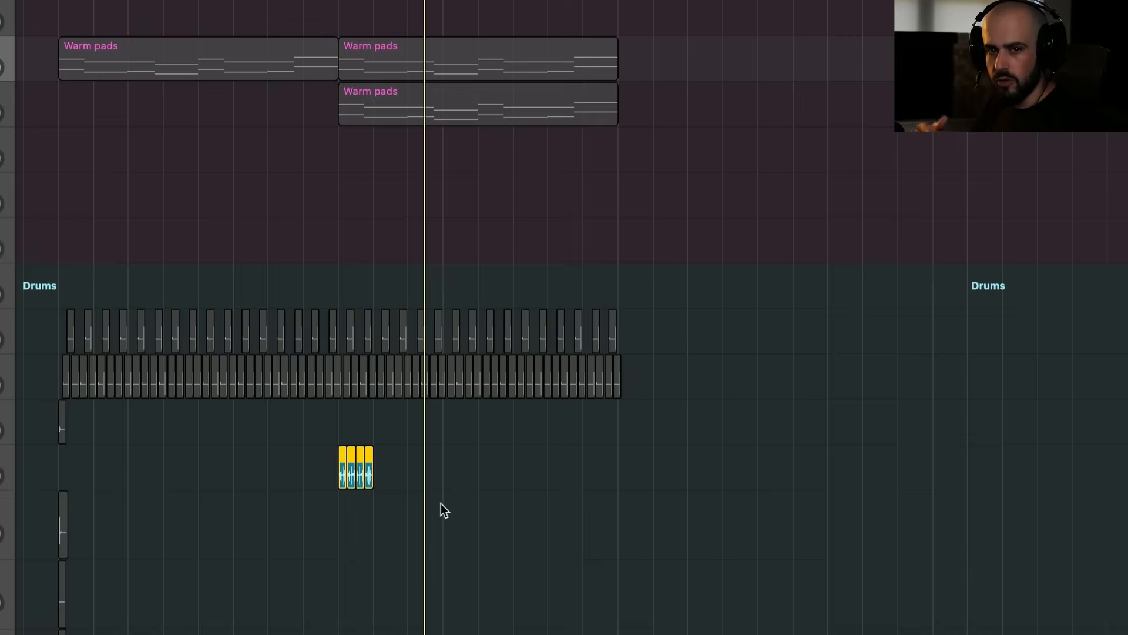
pyautogui.hotkey('ctrl', 's')
pyautogui.press('super+r')
pyautogui.press('super+r')
pyautogui.press('super+r')
pyautogui.press('super+r')
pyautogui.press('super+r')
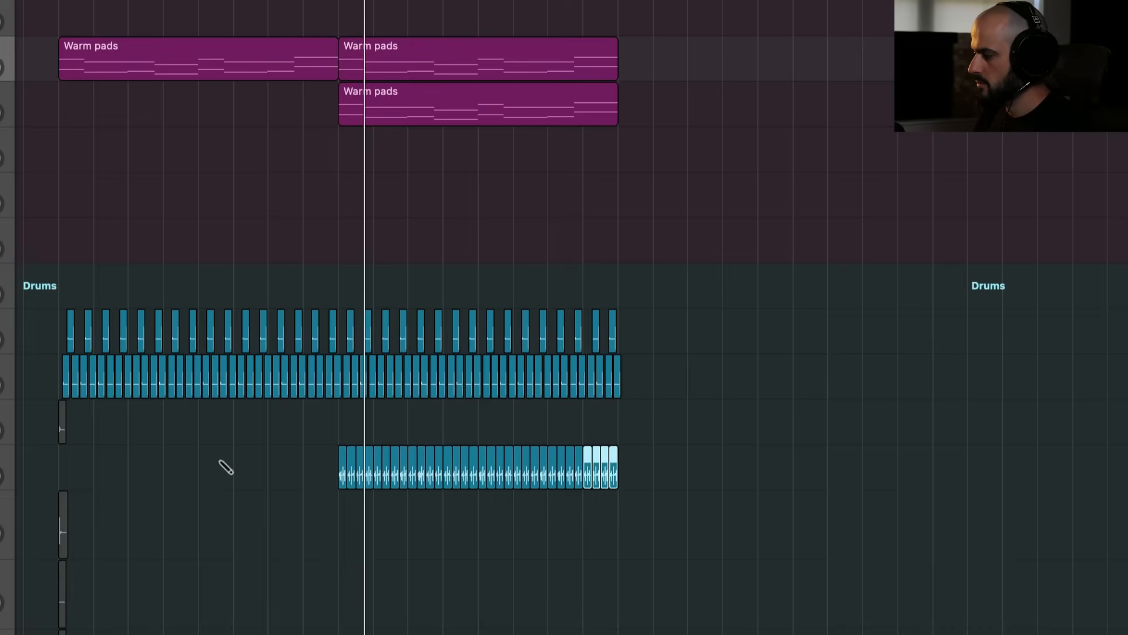
# Copy the Pad layers wide region from bar 9 back to bar 1.
pyautogui.click(432, 103)
pyautogui.moveTo(464, 103); pyautogui.dragTo(185, 102)
pyautogui.click(547, 226)
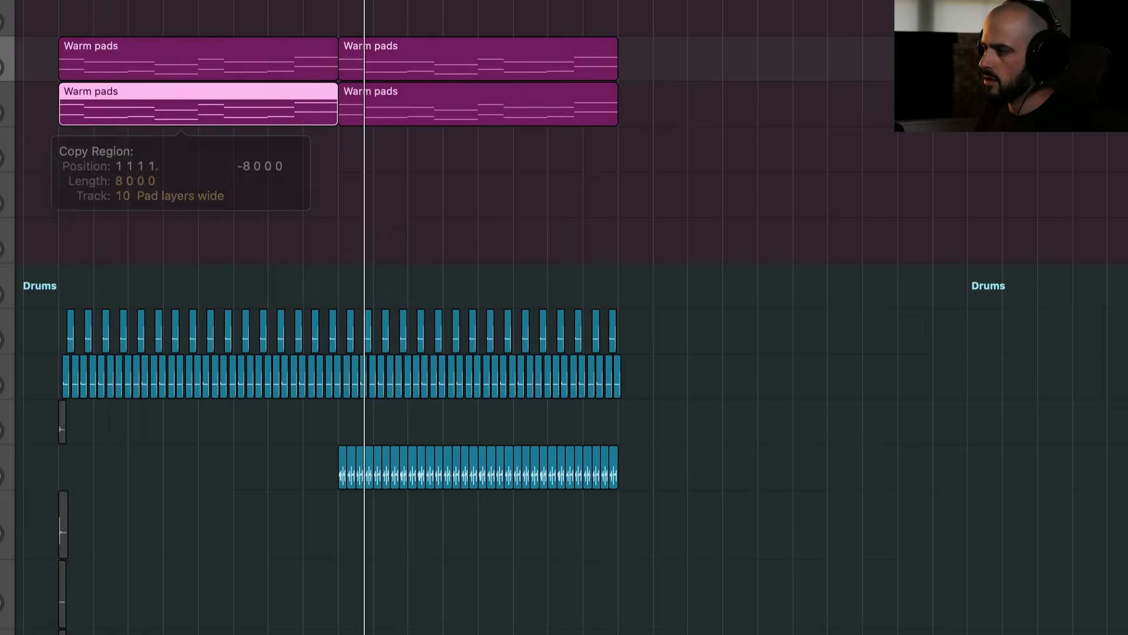
# Shift the 8 Hz start of the Pad layers wide cutoff ramp to about bar 5.7 and audition it looped over bars 5 to 18.
pyautogui.press('a')
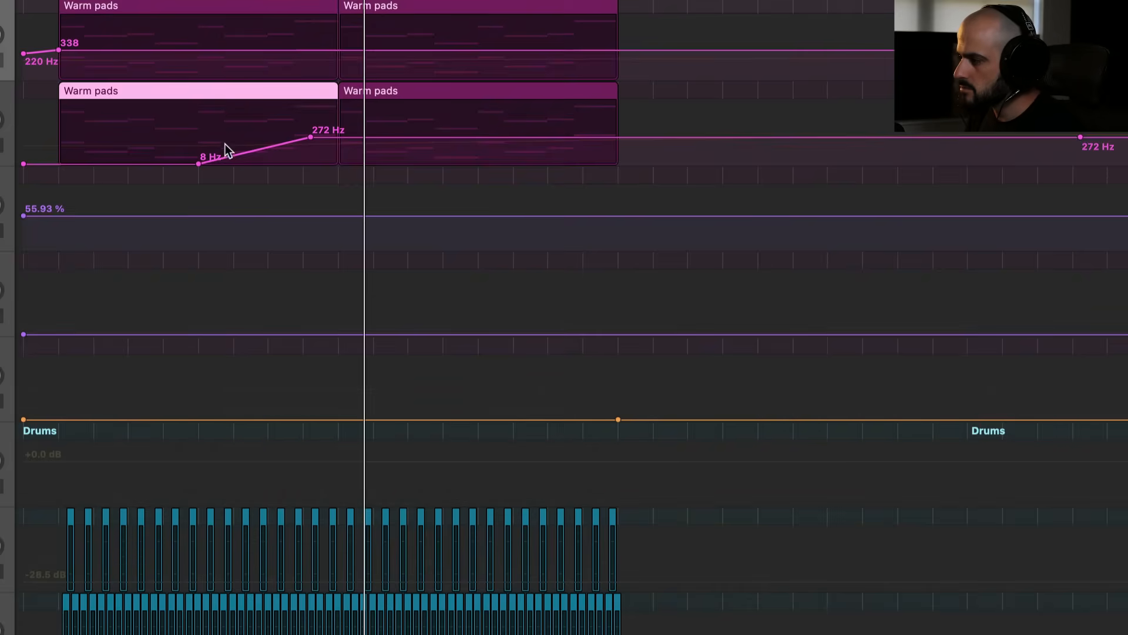
pyautogui.moveTo(237, 158); pyautogui.dragTo(260, 159)
pyautogui.moveTo(217, 35); pyautogui.dragTo(654, 53)
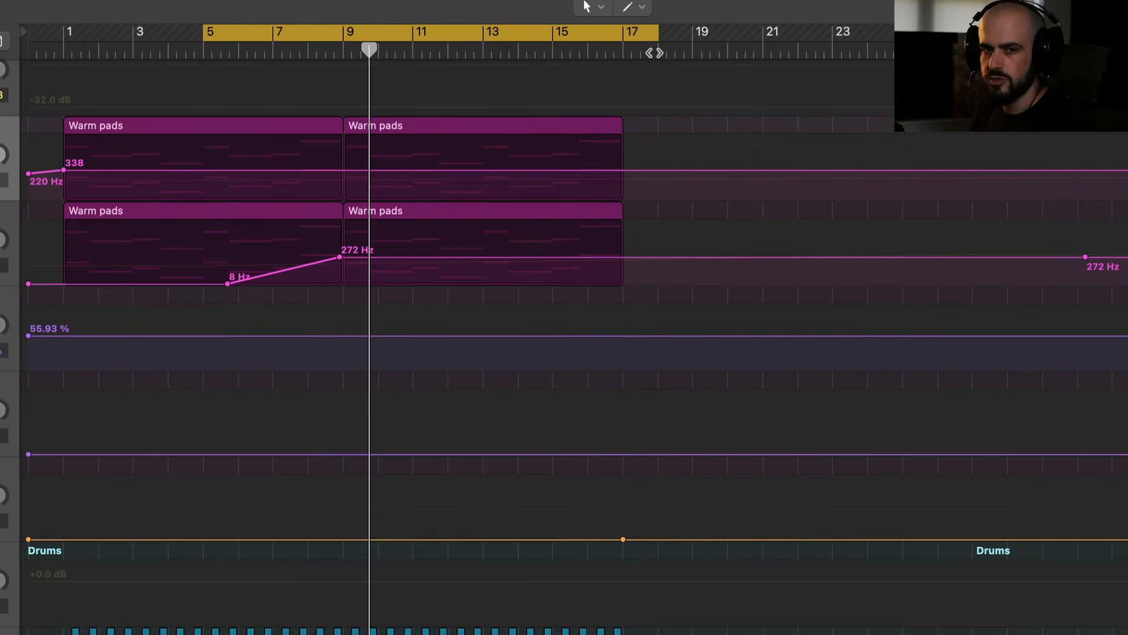
pyautogui.press('a')
pyautogui.press('space')
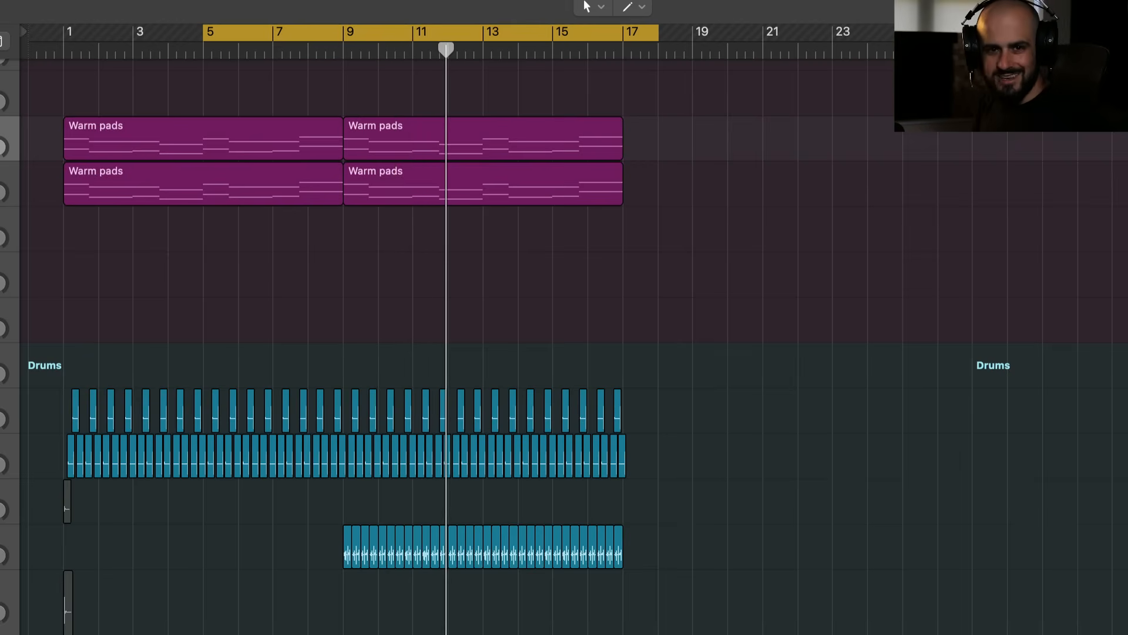
pyautogui.scroll(5, 346, 416)
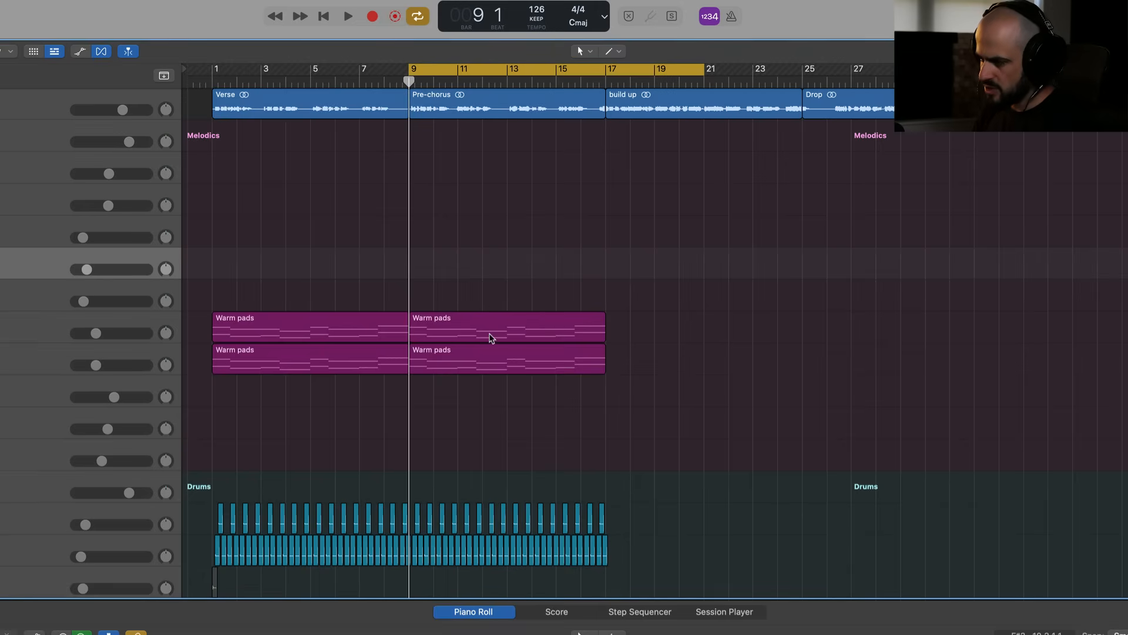
# Copy the pre-chorus Warm pads region to the first Atmo pads DROP track at bar 9 and delete its lower row of notes.
pyautogui.click(492, 338)
pyautogui.moveTo(487, 338); pyautogui.dragTo(487, 275)
pyautogui.click(507, 286)
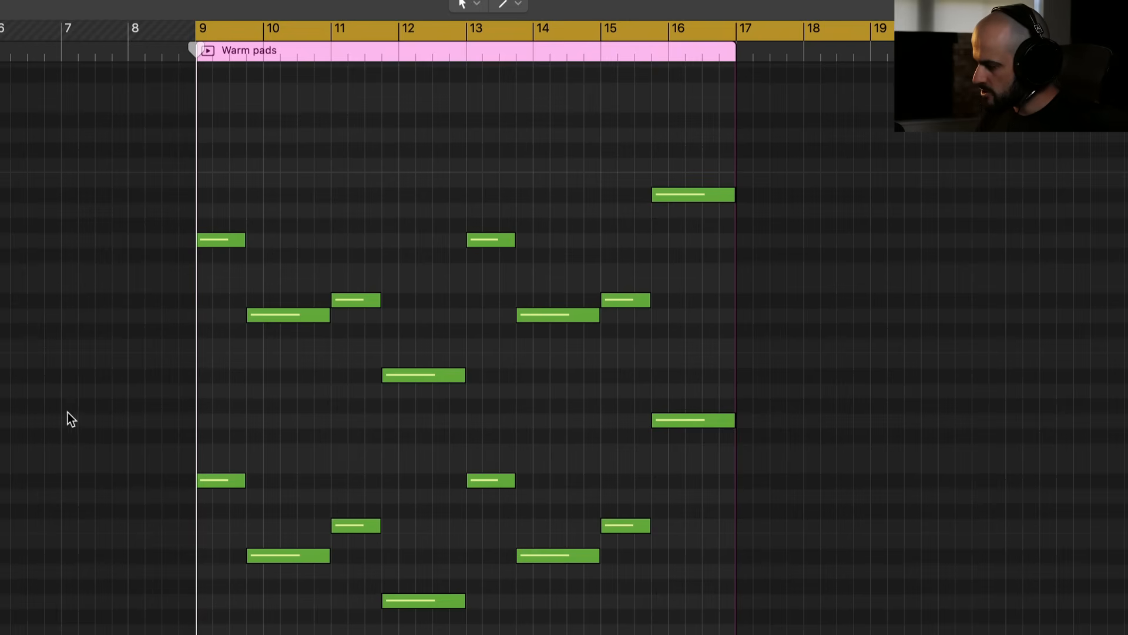
pyautogui.moveTo(59, 417); pyautogui.dragTo(702, 605)
pyautogui.press('Delete')
# Raise the second, third and fourth Atmo pads notes into a rising line, match it from bar 13, and lower the last note to the first note's pitch.
pyautogui.moveTo(291, 316); pyautogui.dragTo(292, 195)
pyautogui.click(359, 302)
pyautogui.moveTo(344, 356); pyautogui.dragTo(345, 217)
pyautogui.moveTo(409, 426); pyautogui.dragTo(412, 186)
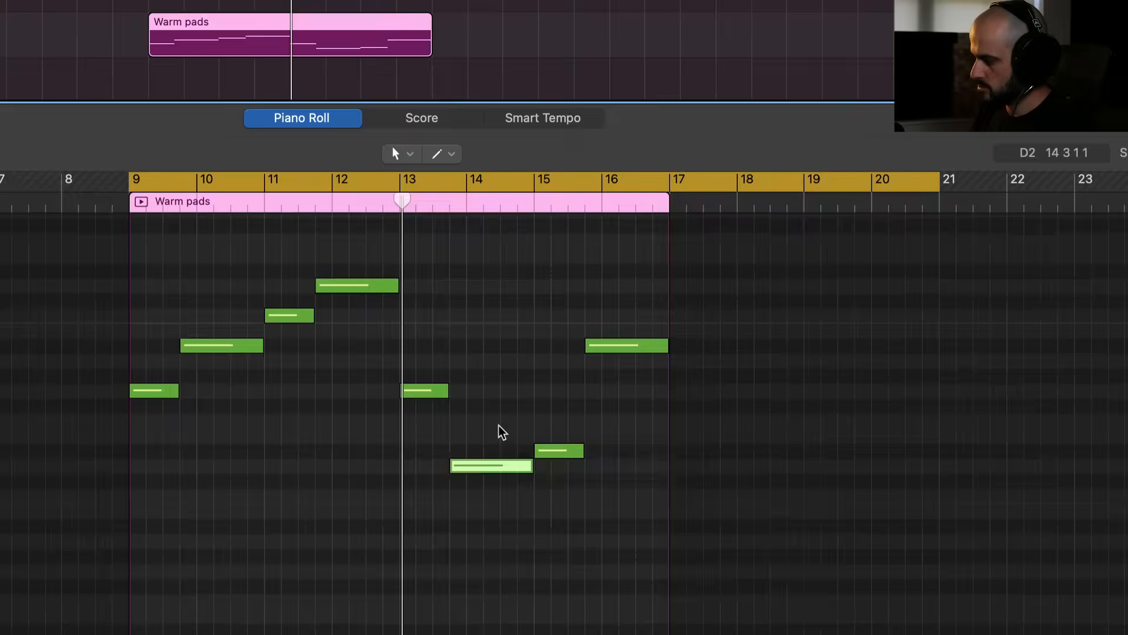
pyautogui.moveTo(552, 366); pyautogui.dragTo(554, 255)
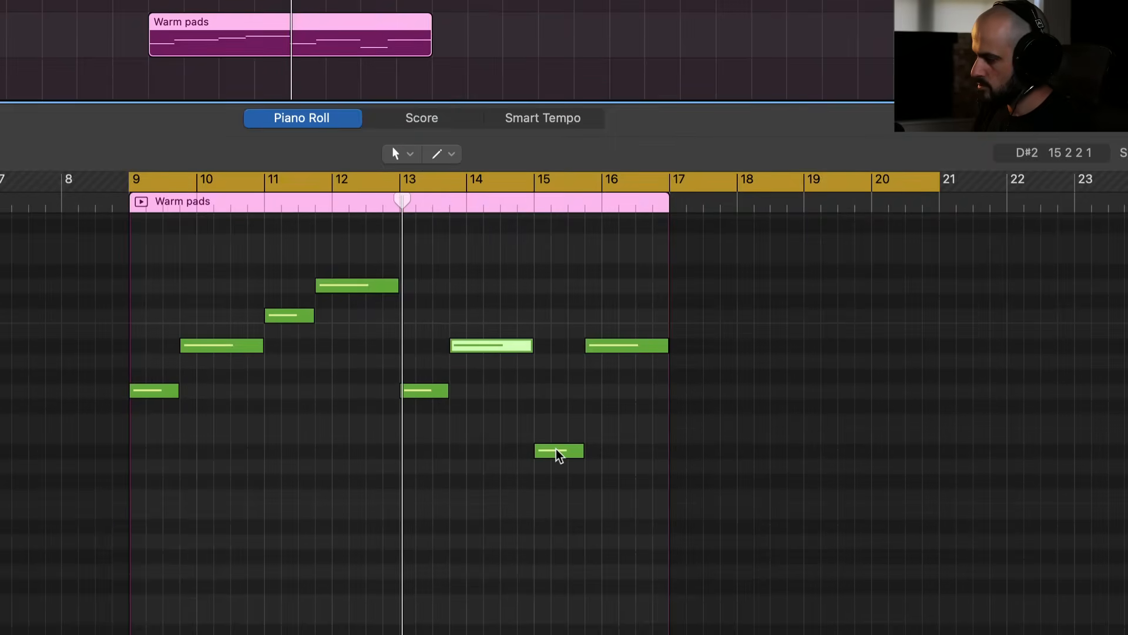
pyautogui.moveTo(559, 452); pyautogui.dragTo(558, 317)
pyautogui.moveTo(630, 349); pyautogui.dragTo(629, 397)
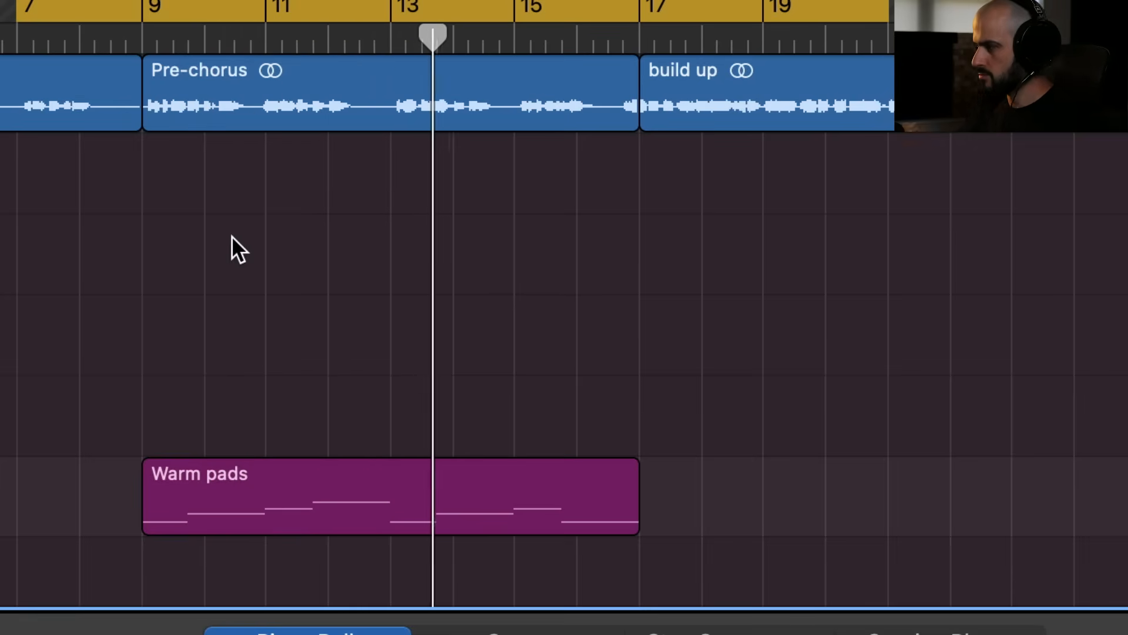
# Copy the pre-chorus region of Pad layers wide to the Reese bass track at bar 17.
pyautogui.moveTo(169, 617); pyautogui.dragTo(169, 634)
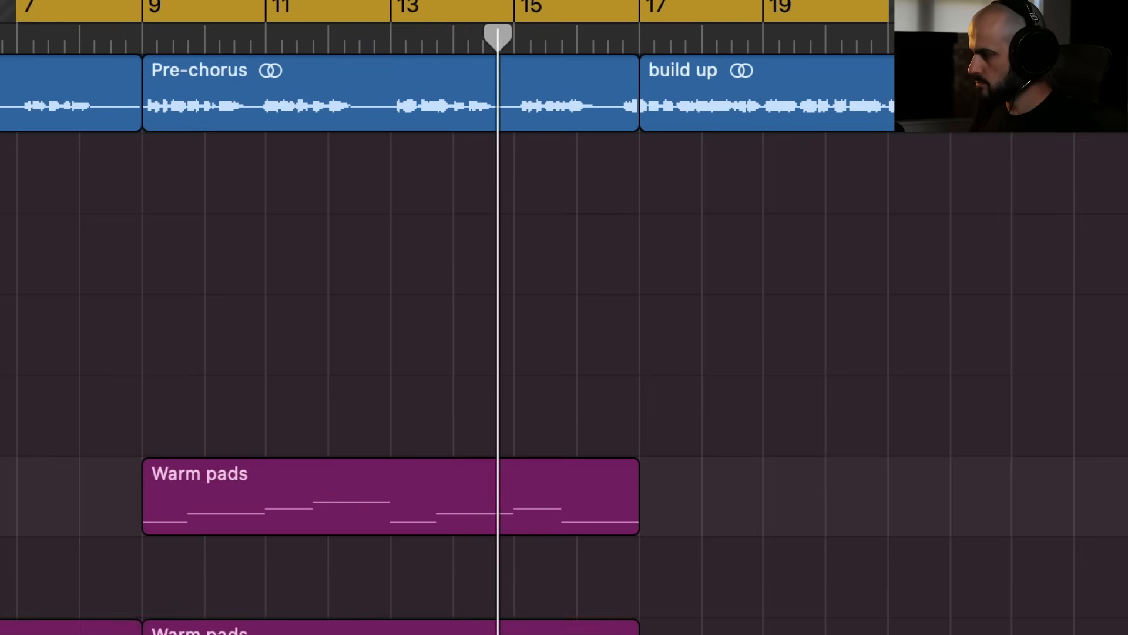
pyautogui.scroll(-3, 564, 329)
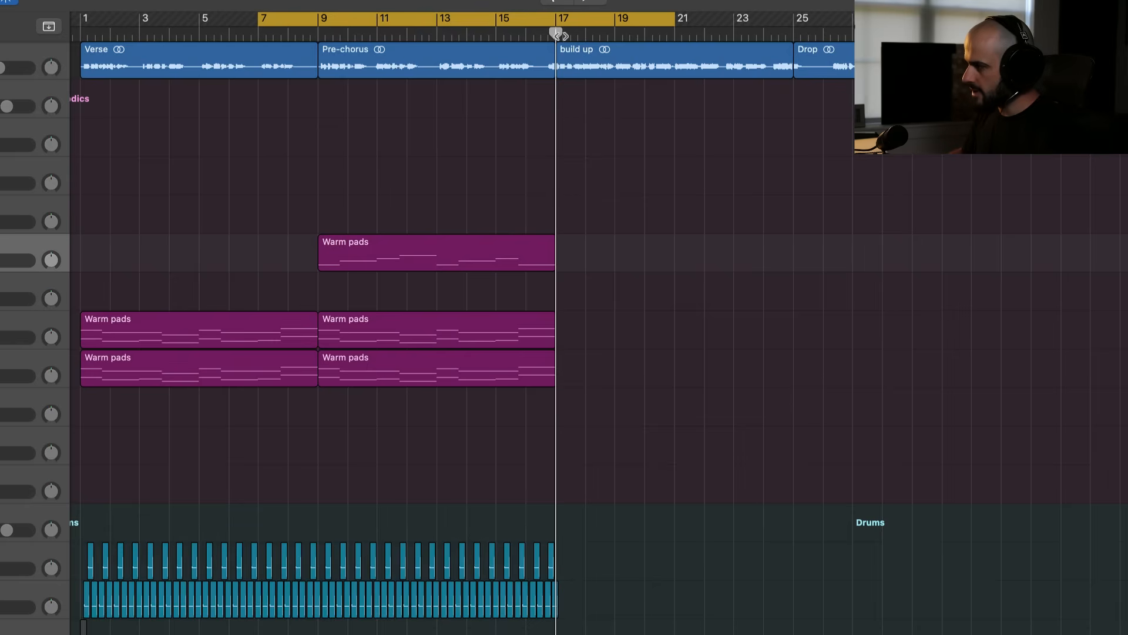
pyautogui.moveTo(558, 36)
pyautogui.mouseDown()
pyautogui.moveTo(532, 37)
pyautogui.moveTo(557, 38)
pyautogui.mouseUp()
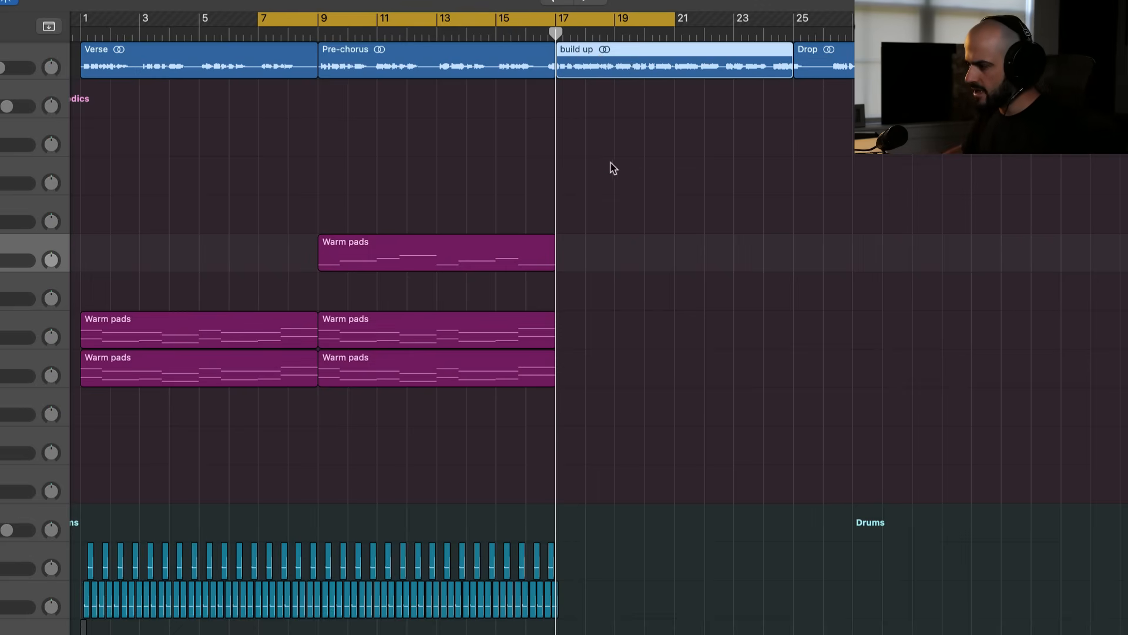
pyautogui.click(485, 376)
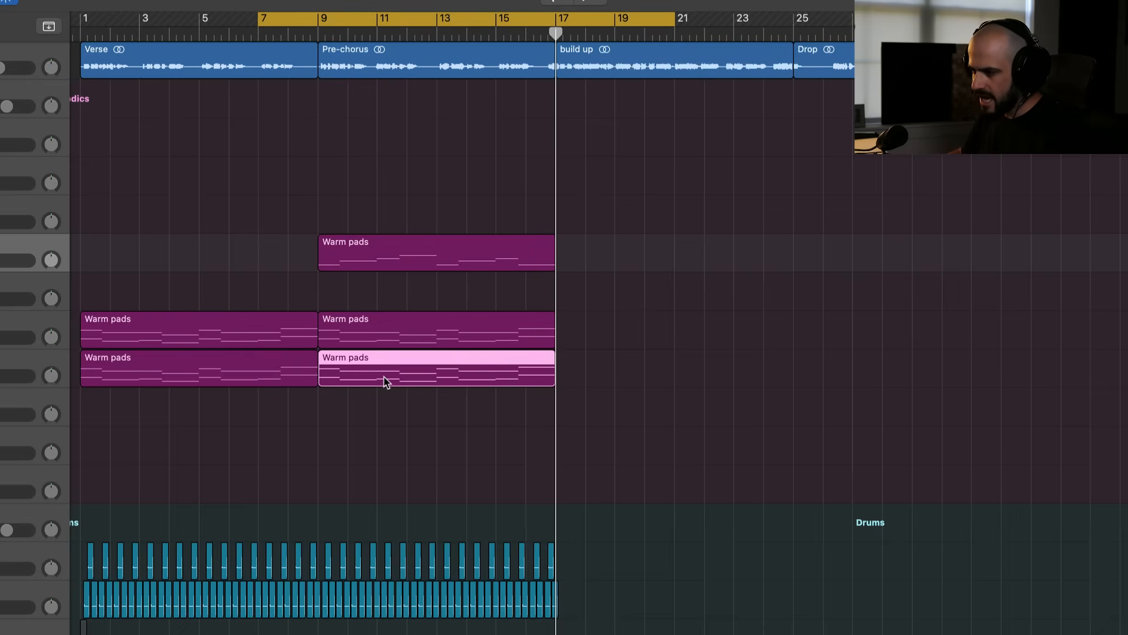
pyautogui.moveTo(374, 379); pyautogui.dragTo(611, 491)
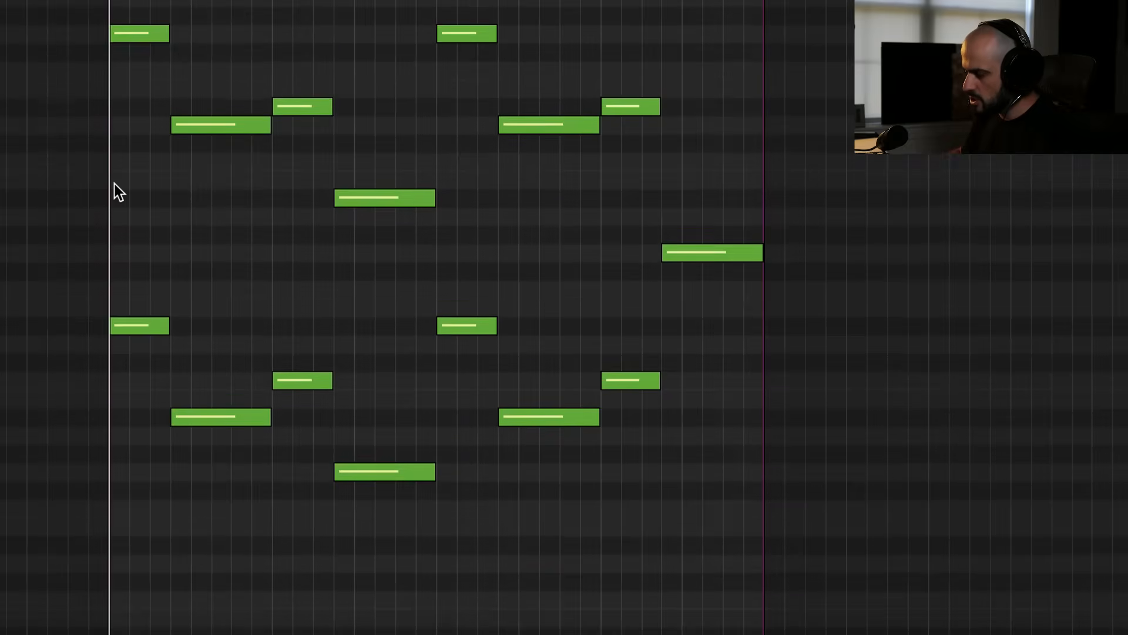
# Delete the upper row of notes in the Reese bass region and audition the remaining bass line.
pyautogui.scroll(5, 113, 188)
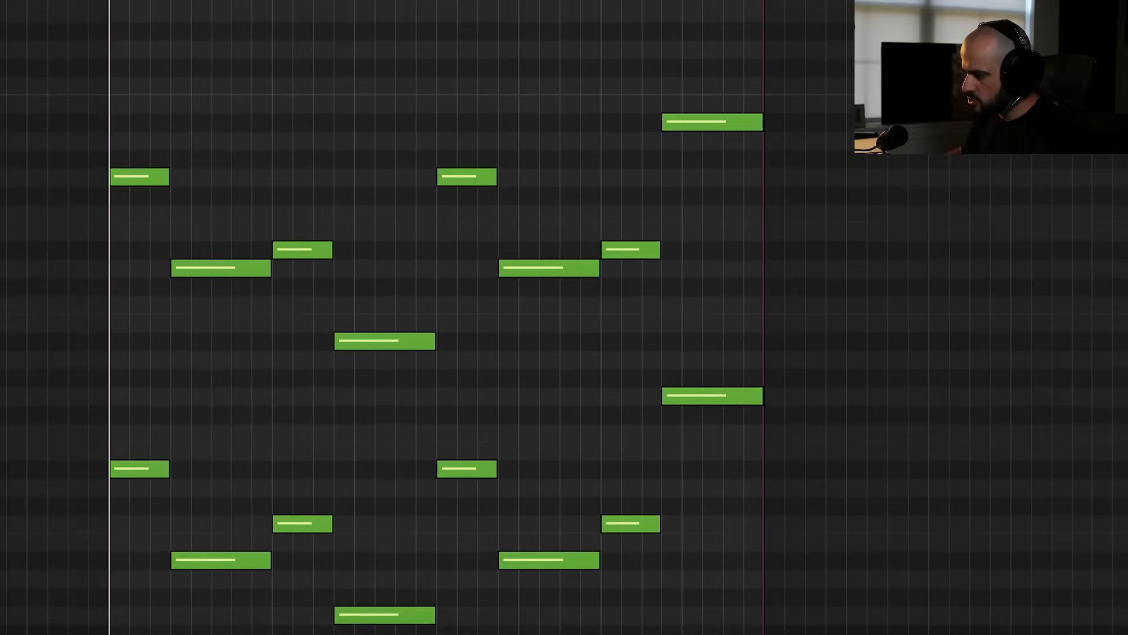
pyautogui.moveTo(3, 23); pyautogui.dragTo(822, 339)
pyautogui.press('Delete')
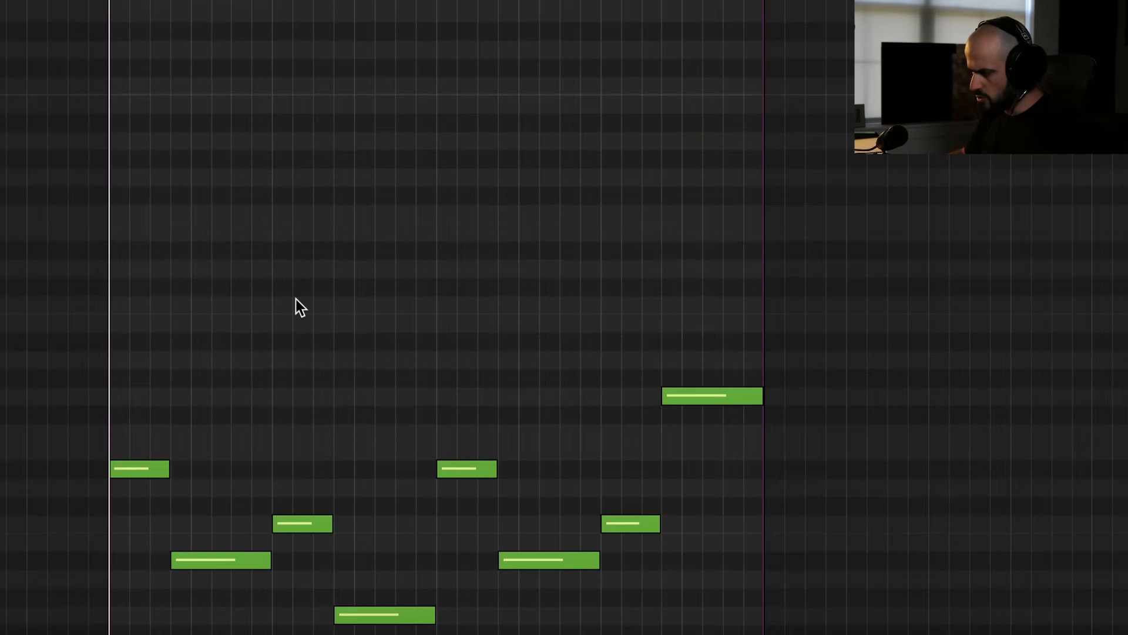
pyautogui.scroll(-3, 412, 311)
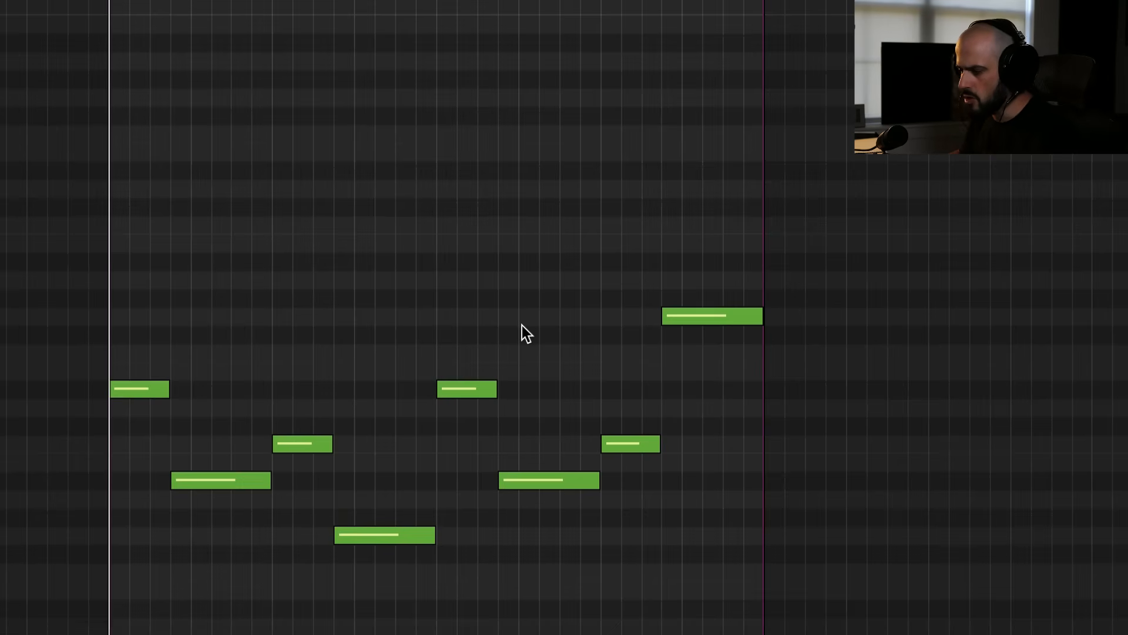
pyautogui.press('space')
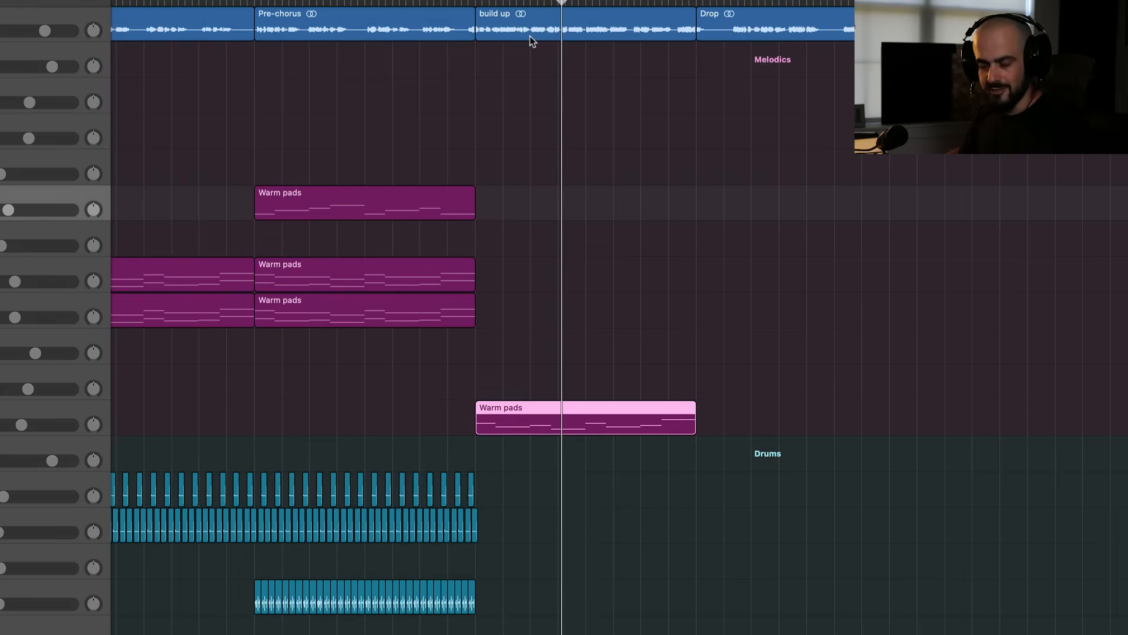
# Copy the pre-chorus Warm pads region to the Lead Build-up track at bar 17, open its notes and audition it.
pyautogui.click(311, 280)
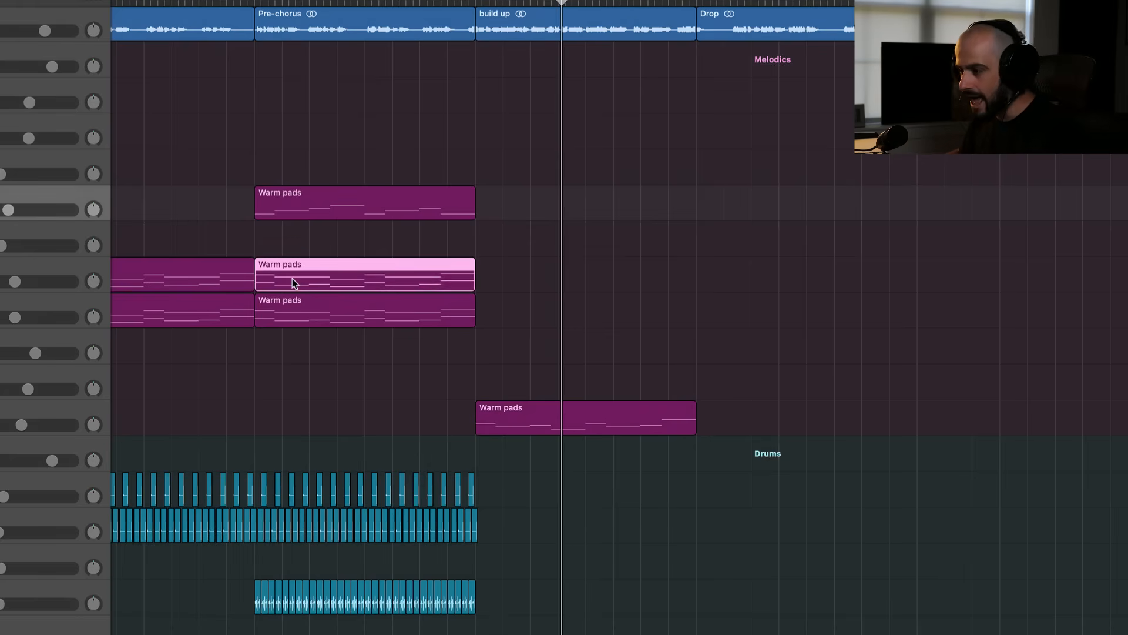
pyautogui.moveTo(299, 284); pyautogui.dragTo(520, 140)
pyautogui.click(527, 227)
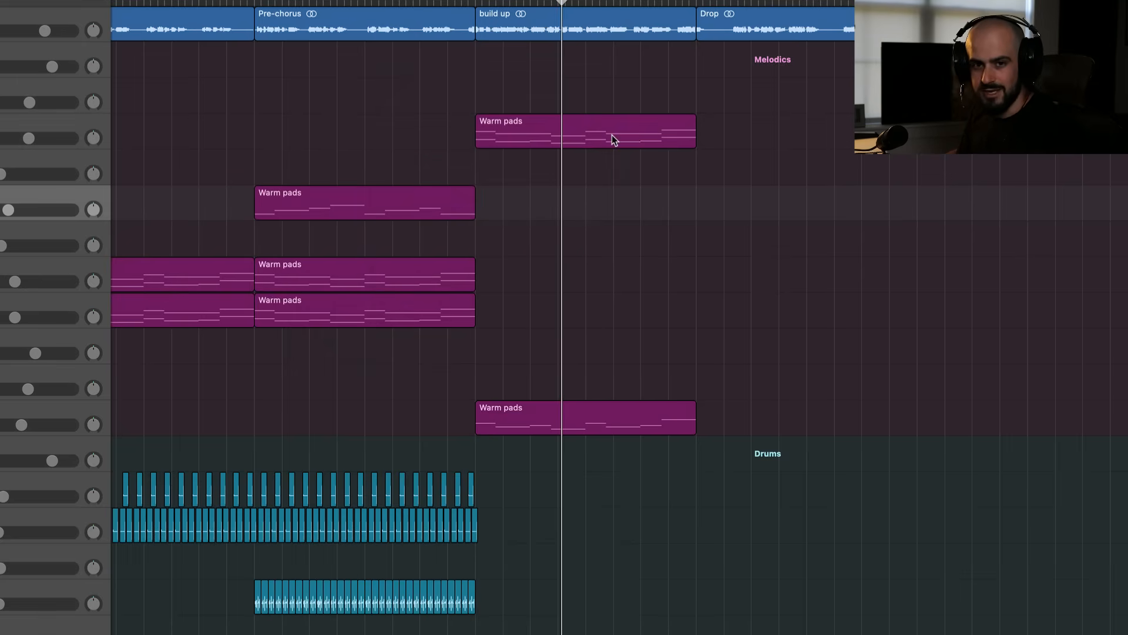
pyautogui.doubleClick(613, 140)
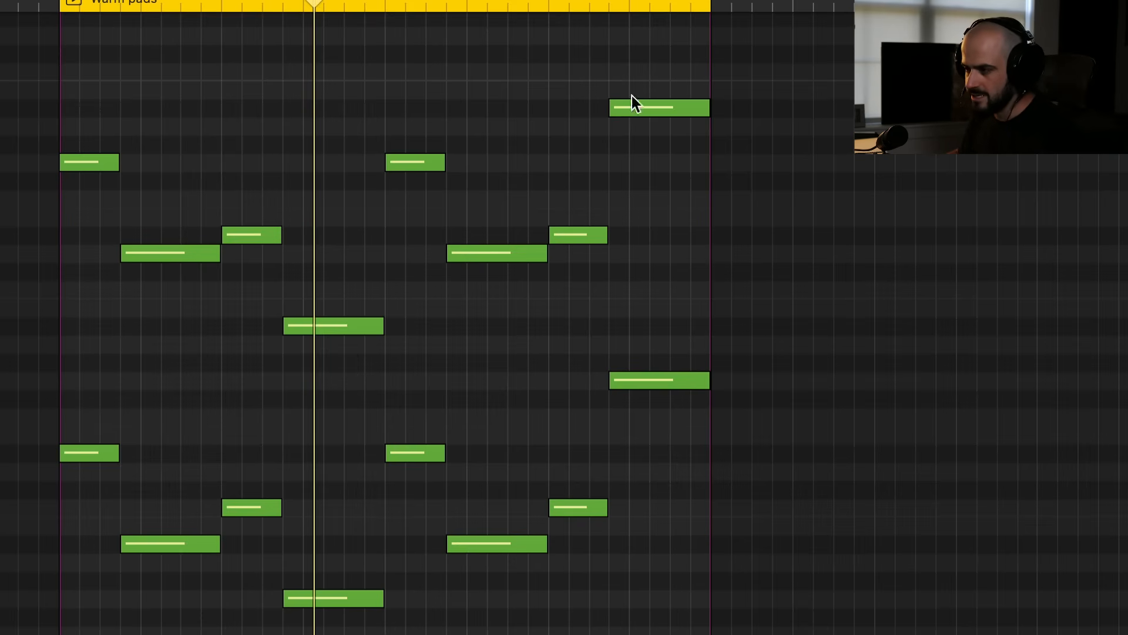
pyautogui.press('space')
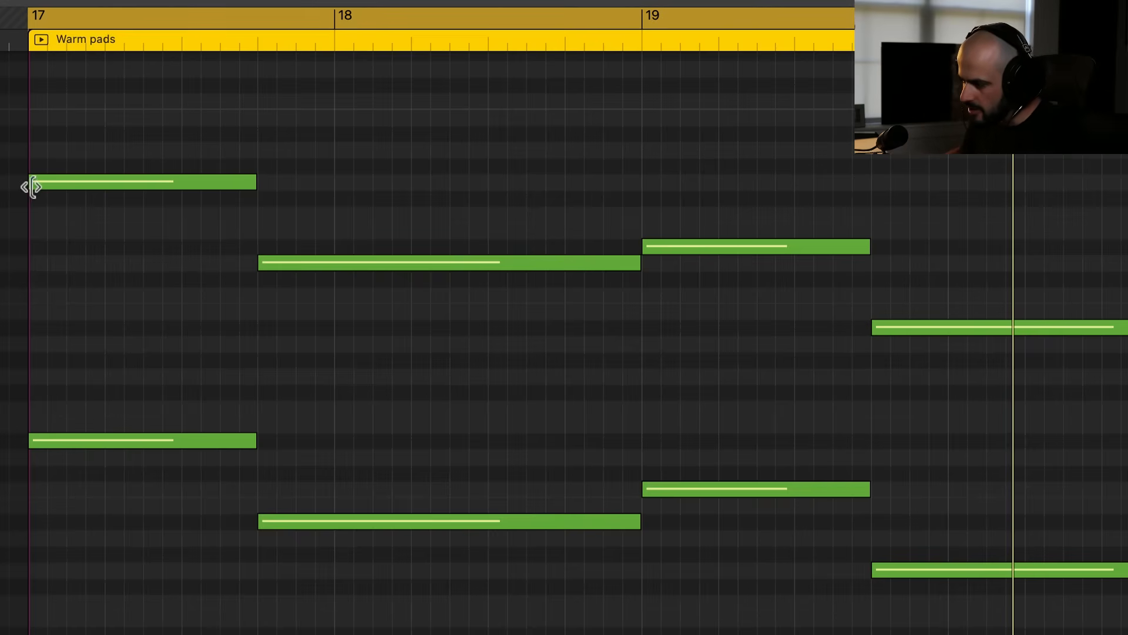
# Start the first chord's upper note three sixteenths after bar 17 and split both of its notes into two shorter hits.
pyautogui.moveTo(30, 186); pyautogui.dragTo(86, 185)
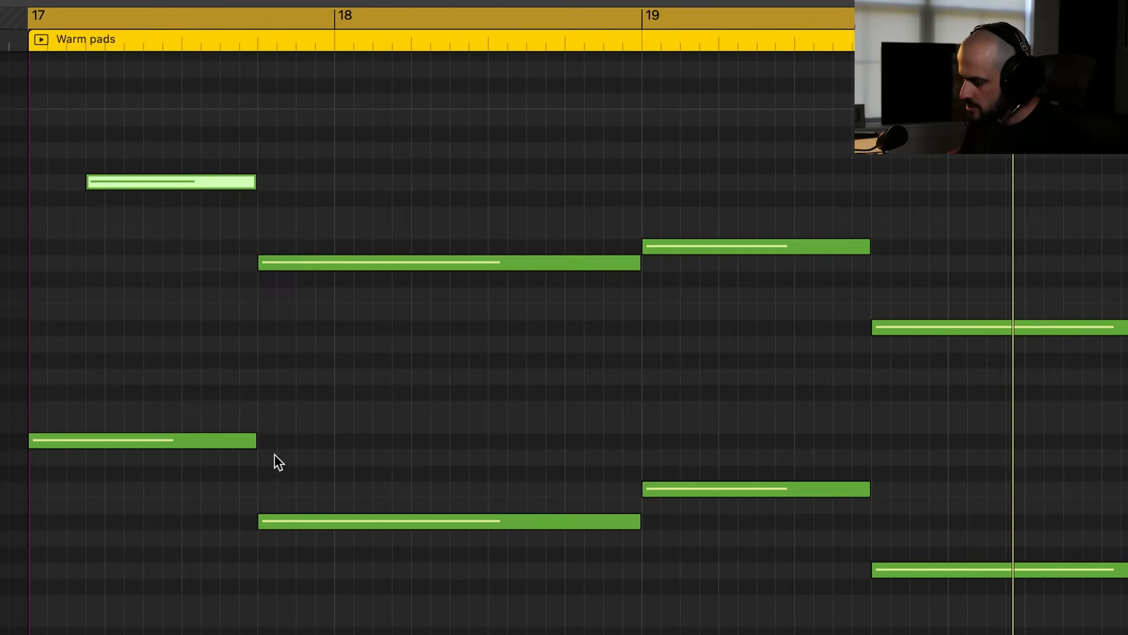
pyautogui.moveTo(251, 447); pyautogui.dragTo(142, 442)
pyautogui.click(147, 442)
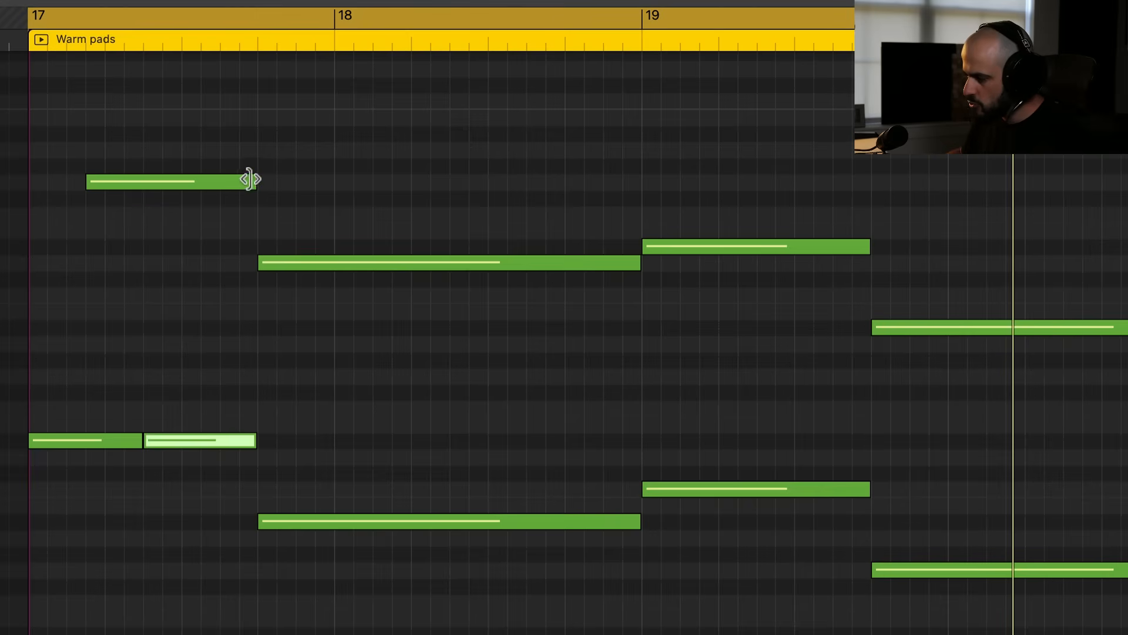
pyautogui.moveTo(251, 180); pyautogui.dragTo(199, 191)
pyautogui.click(207, 183)
pyautogui.moveTo(307, 184); pyautogui.dragTo(252, 186)
pyautogui.click(263, 221)
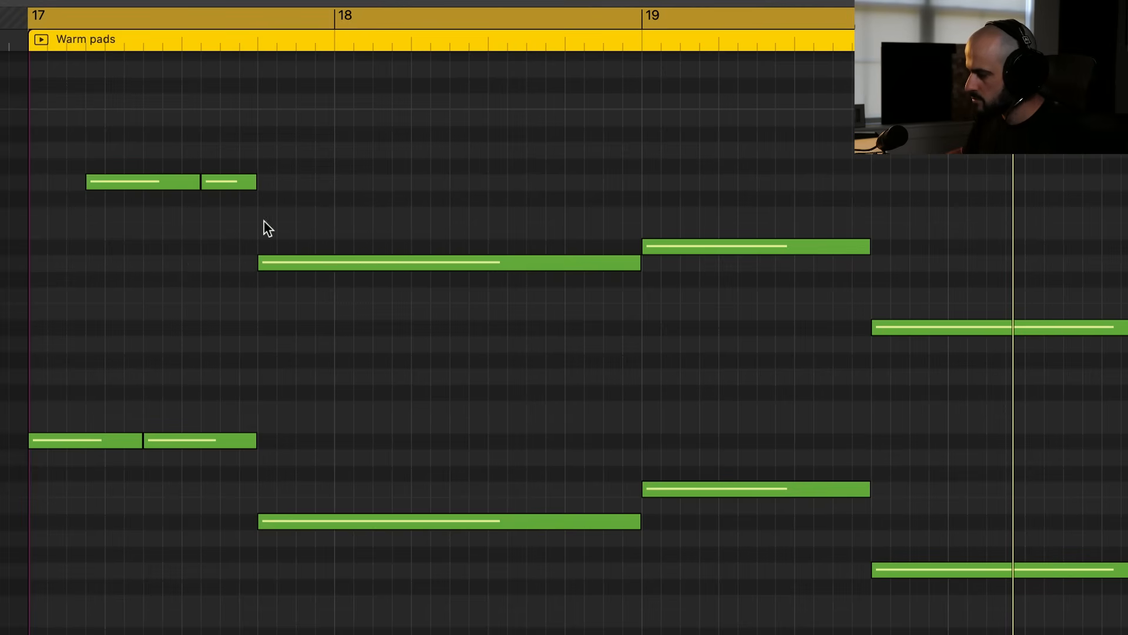
# Split the second chord into shorter repeated hits, starting its upper part three sixteenths late and lowering one short upper note by two semitones.
pyautogui.moveTo(263, 263); pyautogui.dragTo(321, 263)
pyautogui.moveTo(638, 263); pyautogui.dragTo(426, 266)
pyautogui.moveTo(637, 522)
pyautogui.mouseDown()
pyautogui.moveTo(368, 528)
pyautogui.moveTo(536, 543)
pyautogui.mouseUp()
pyautogui.click(379, 522)
pyautogui.click(495, 523)
pyautogui.moveTo(438, 265); pyautogui.dragTo(539, 272)
pyautogui.moveTo(557, 266); pyautogui.dragTo(501, 294)
pyautogui.click(621, 521)
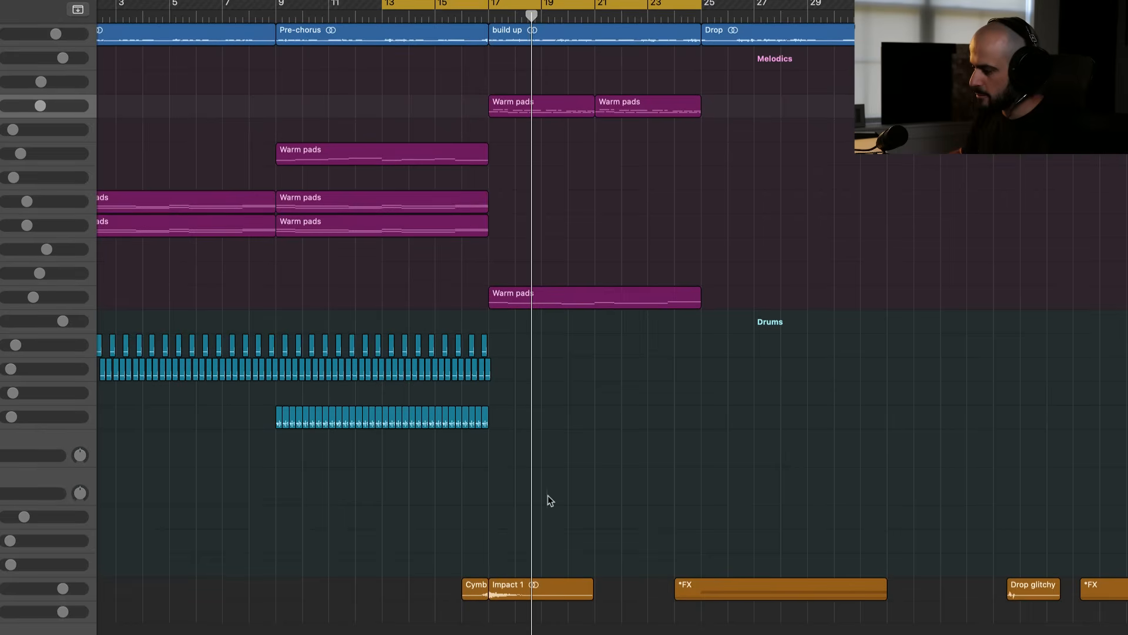
# Locate the Cymb and Impact 1 effect regions at the build-up entrance and place the playhead at bar 17.
pyautogui.moveTo(469, 550); pyautogui.dragTo(525, 606)
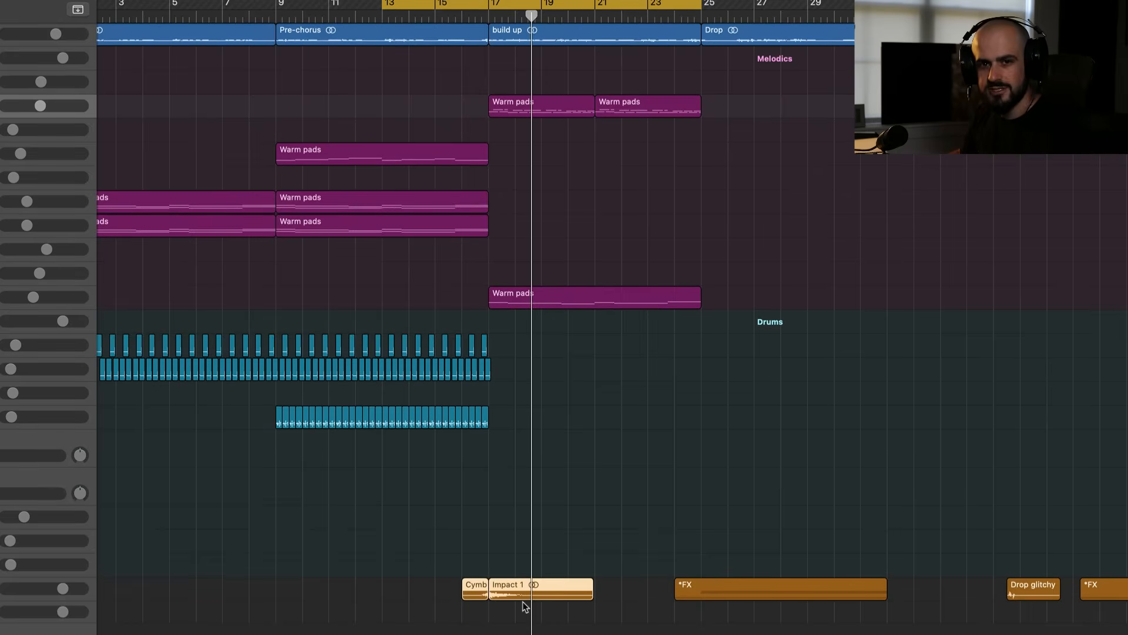
pyautogui.click(488, 17)
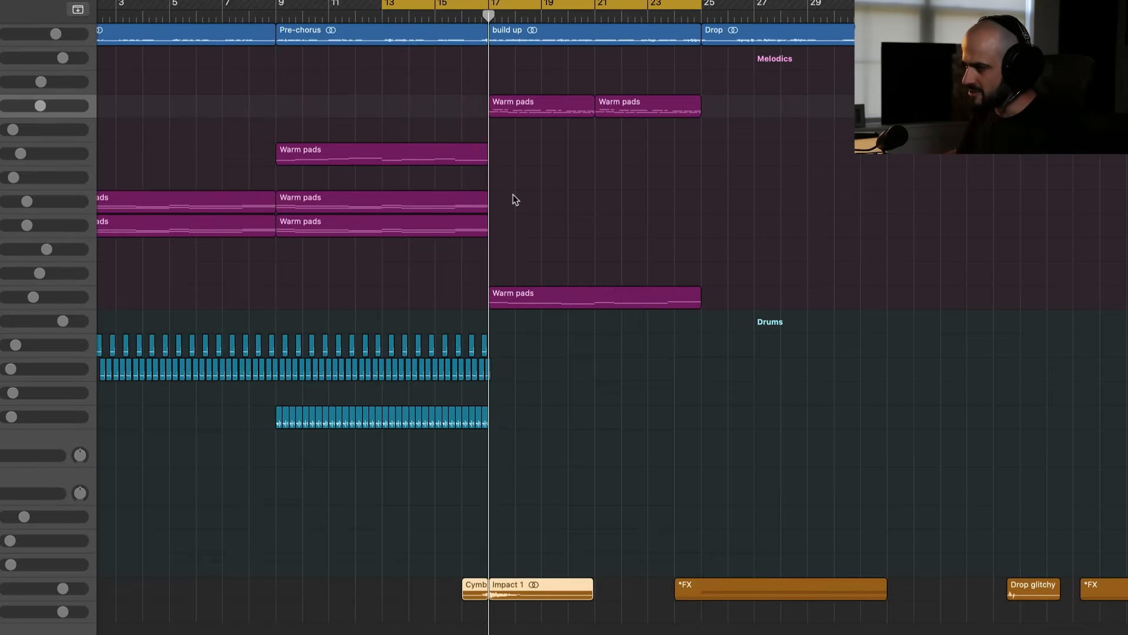
pyautogui.click(540, 214)
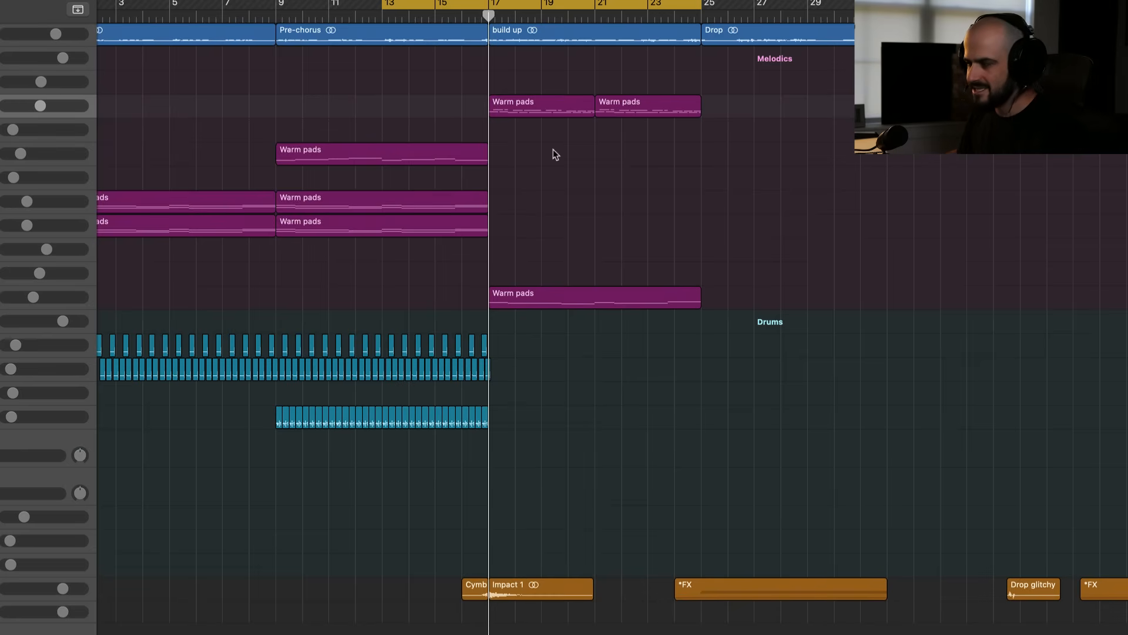
# Open the first Lead Build-up region's notes and play from bar 13 into the build-up to check the lead rhythm.
pyautogui.moveTo(521, 144); pyautogui.dragTo(588, 94)
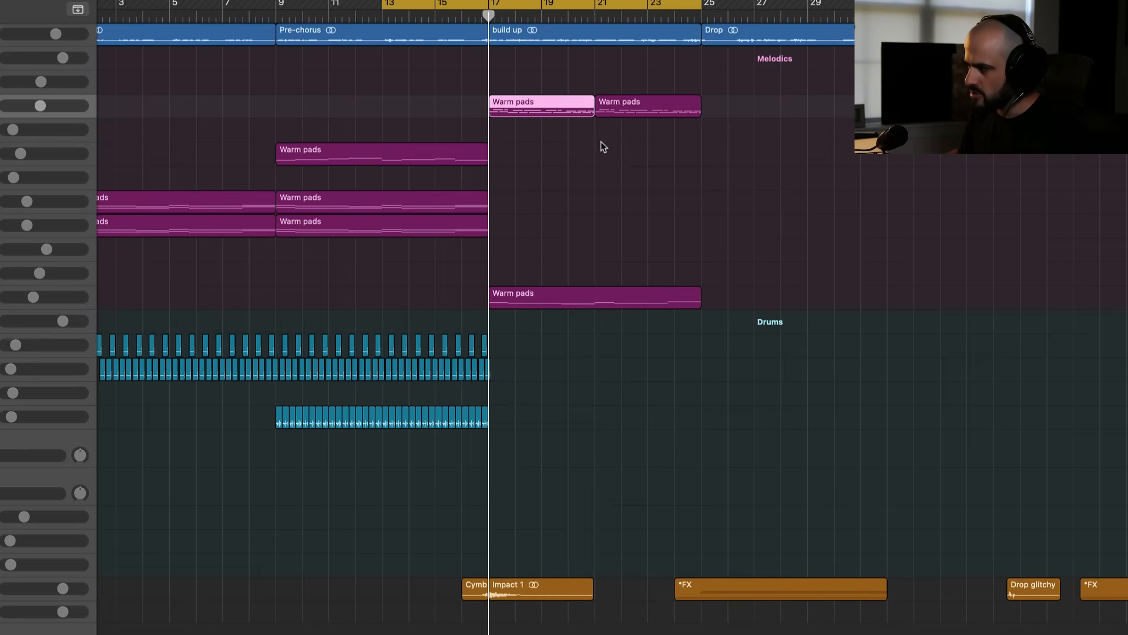
pyautogui.doubleClick(562, 108)
pyautogui.press('space')
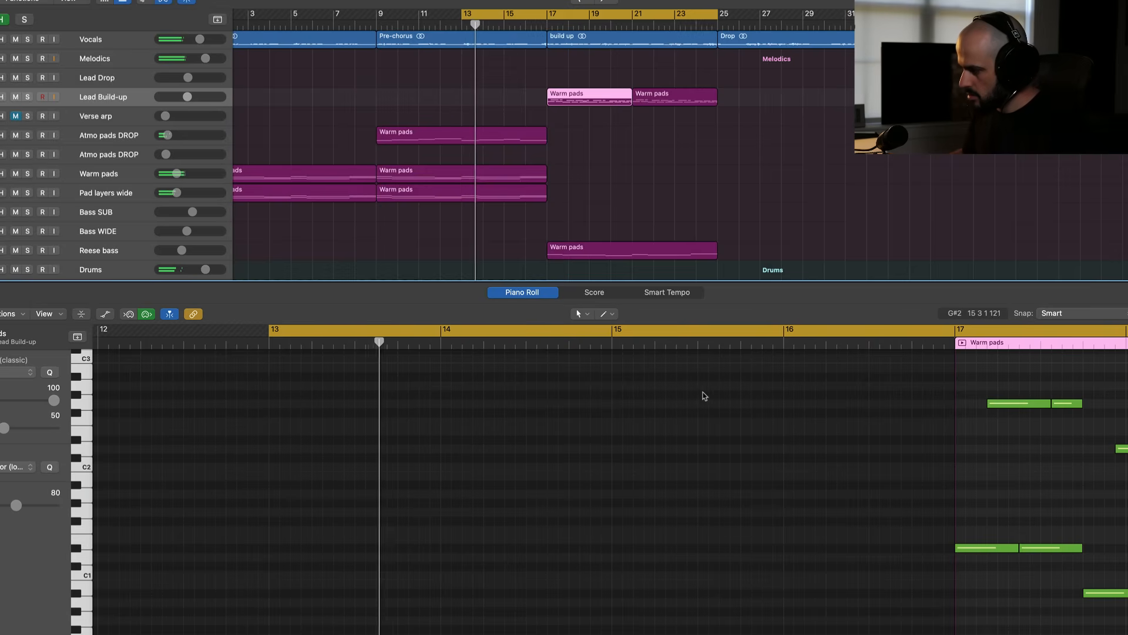
pyautogui.hscroll(12, 705, 396)
pyautogui.hscroll(2, 705, 395)
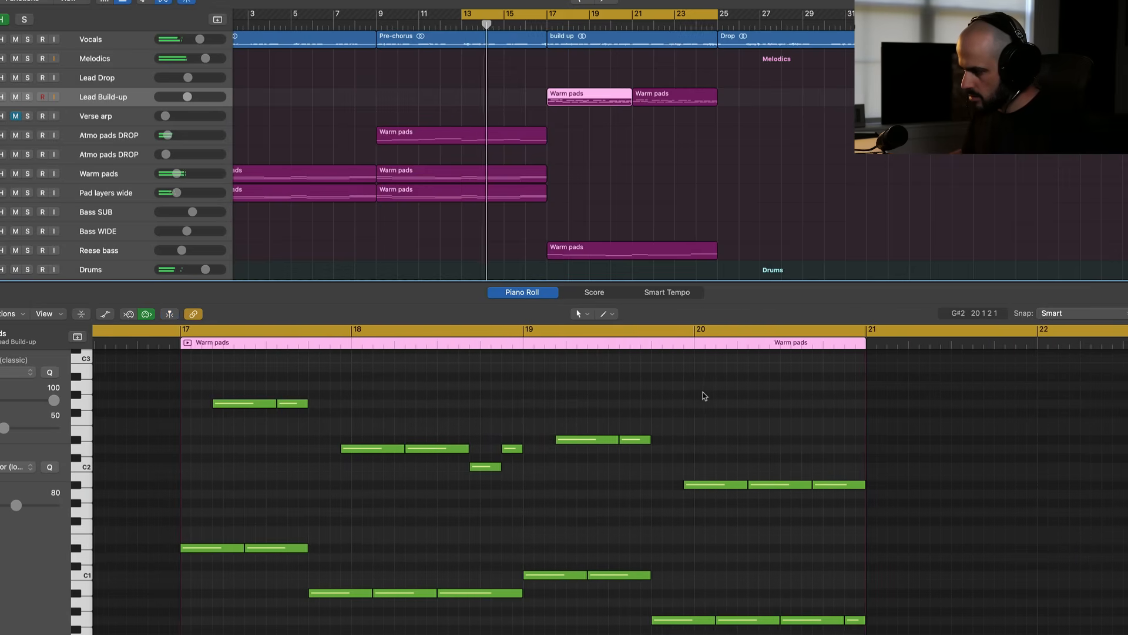
pyautogui.hscroll(-1, 707, 394)
pyautogui.click(991, 421)
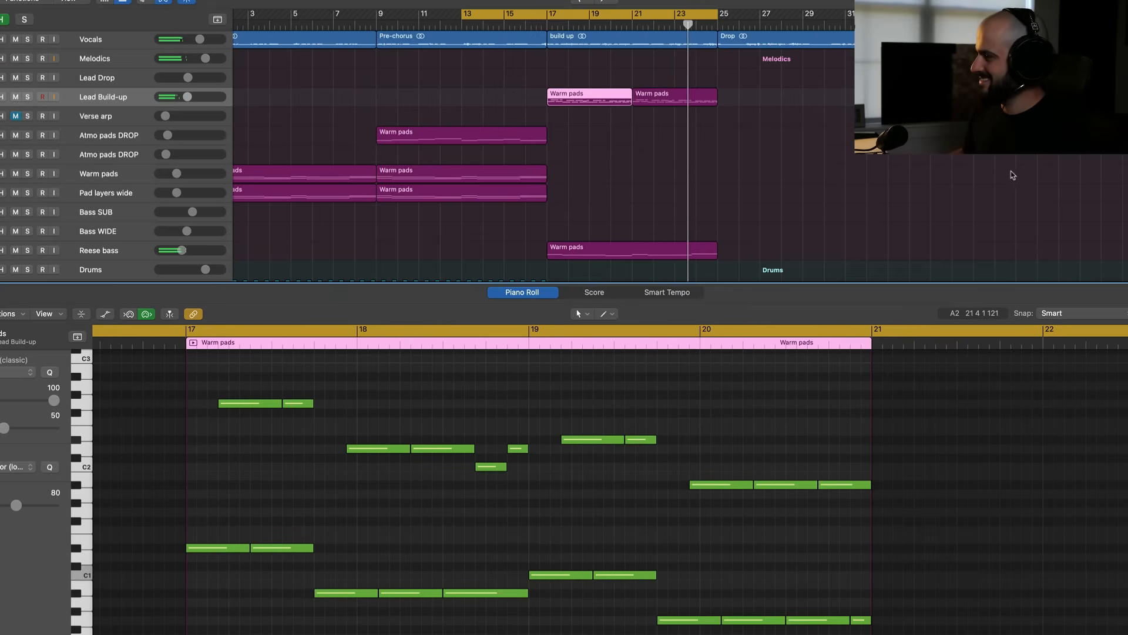
# Hide the note editor and move the boundary between the build up and Drop vocal regions to bar 33.
pyautogui.press('e')
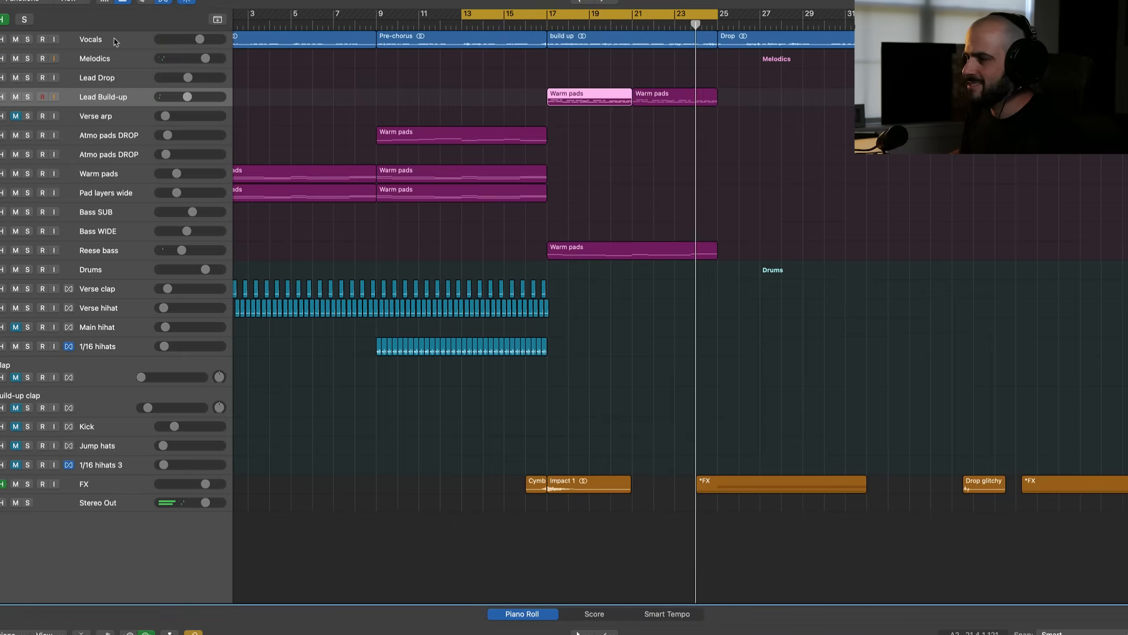
pyautogui.click(147, 1)
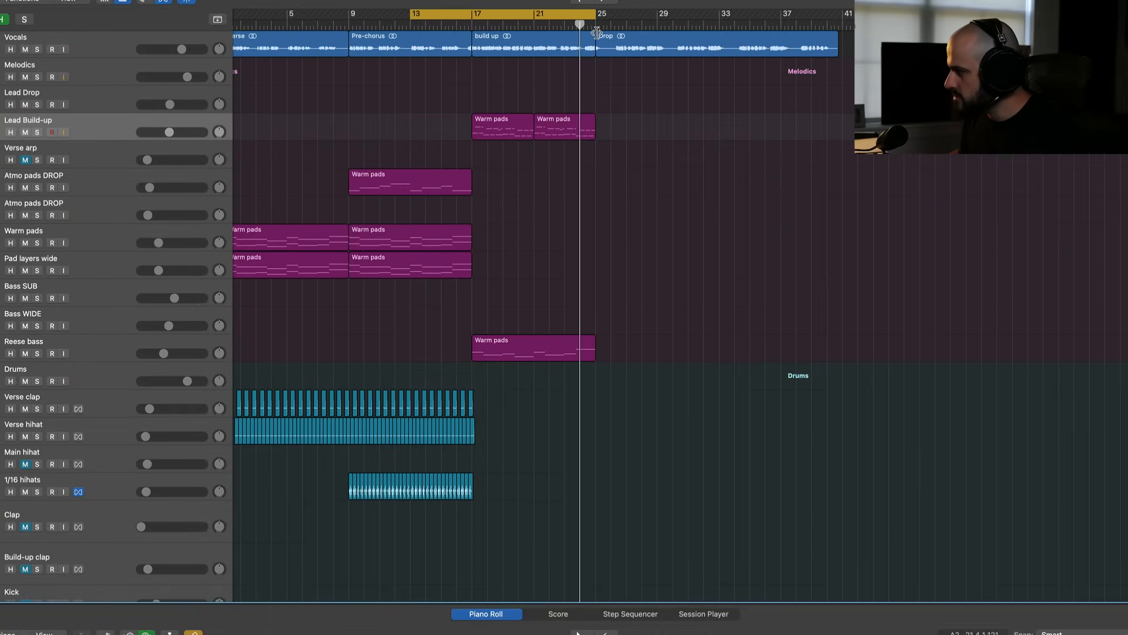
pyautogui.moveTo(597, 32); pyautogui.dragTo(719, 34)
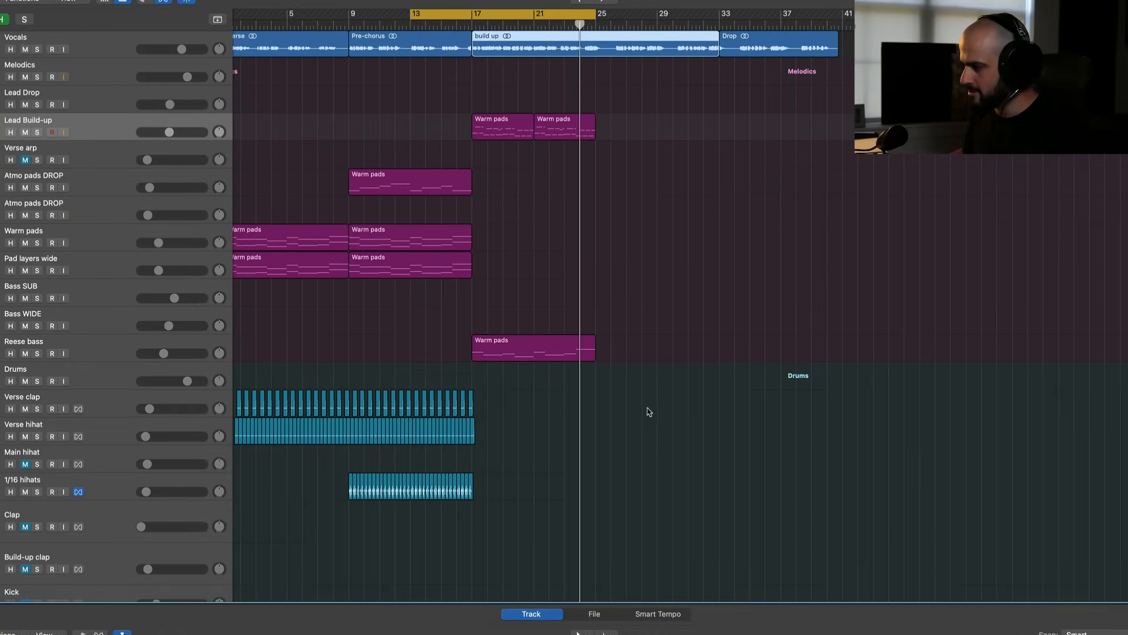
# Repeat the Lead Build-up and Reese bass regions once to fill bars 25 to 33, without copying the automation data.
pyautogui.moveTo(649, 412); pyautogui.dragTo(504, 125)
pyautogui.press('super+r')
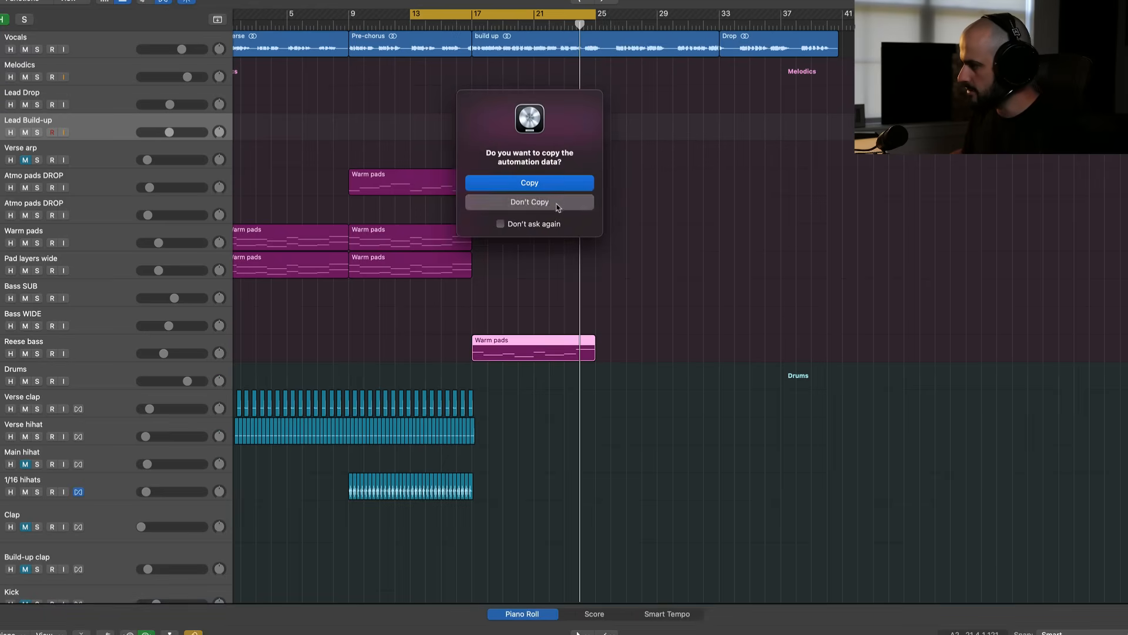
pyautogui.click(558, 204)
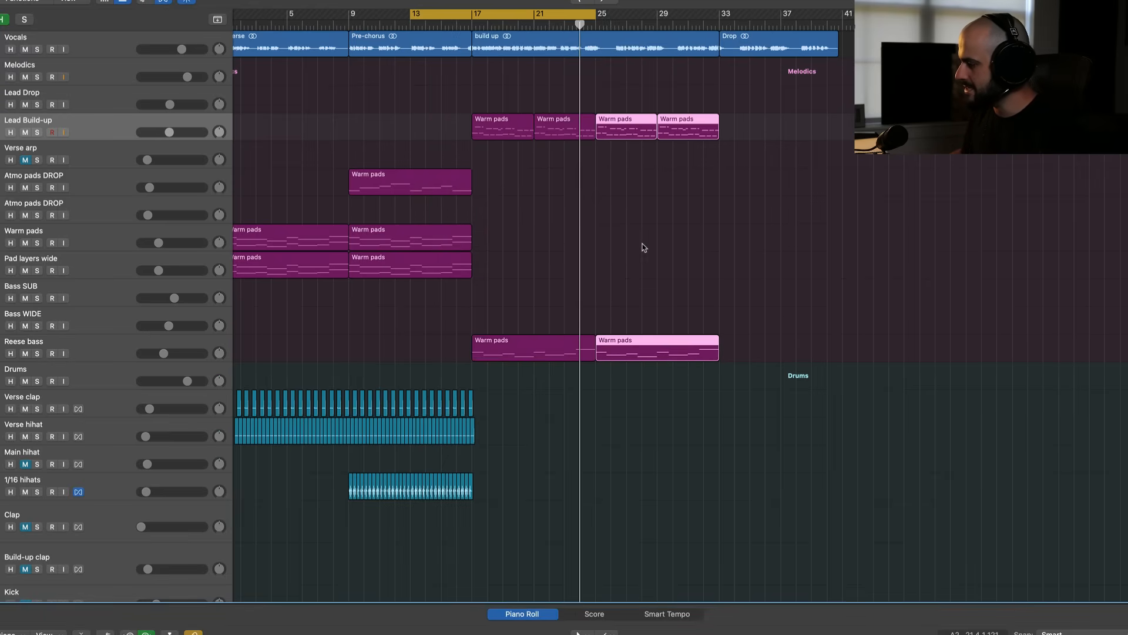
pyautogui.click(645, 278)
pyautogui.scroll(-2, 644, 278)
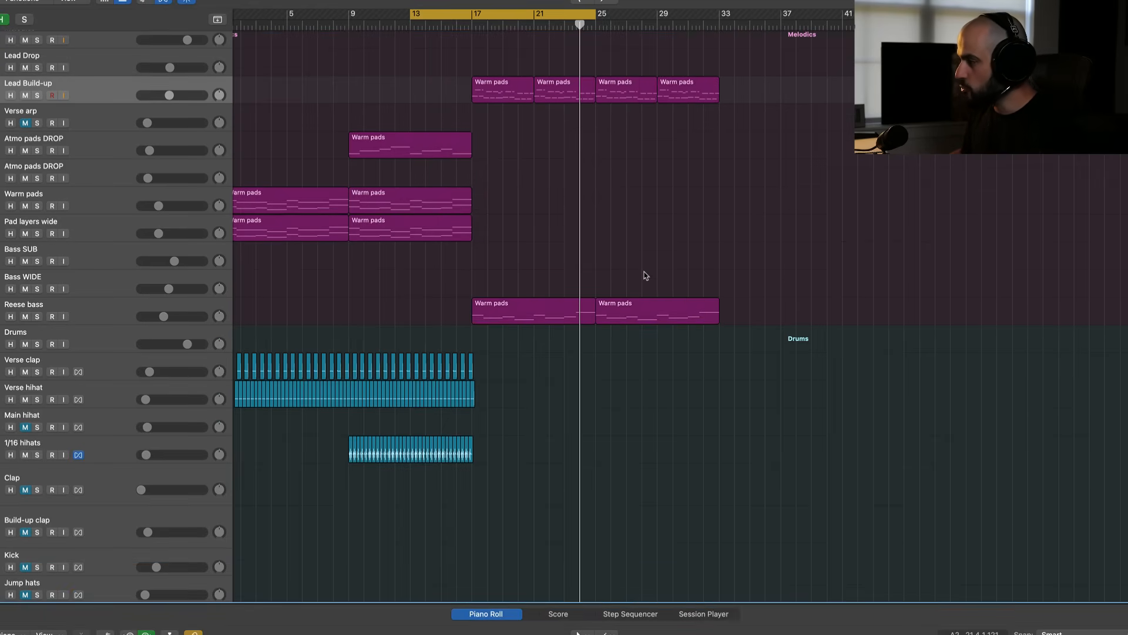
pyautogui.scroll(2, 646, 275)
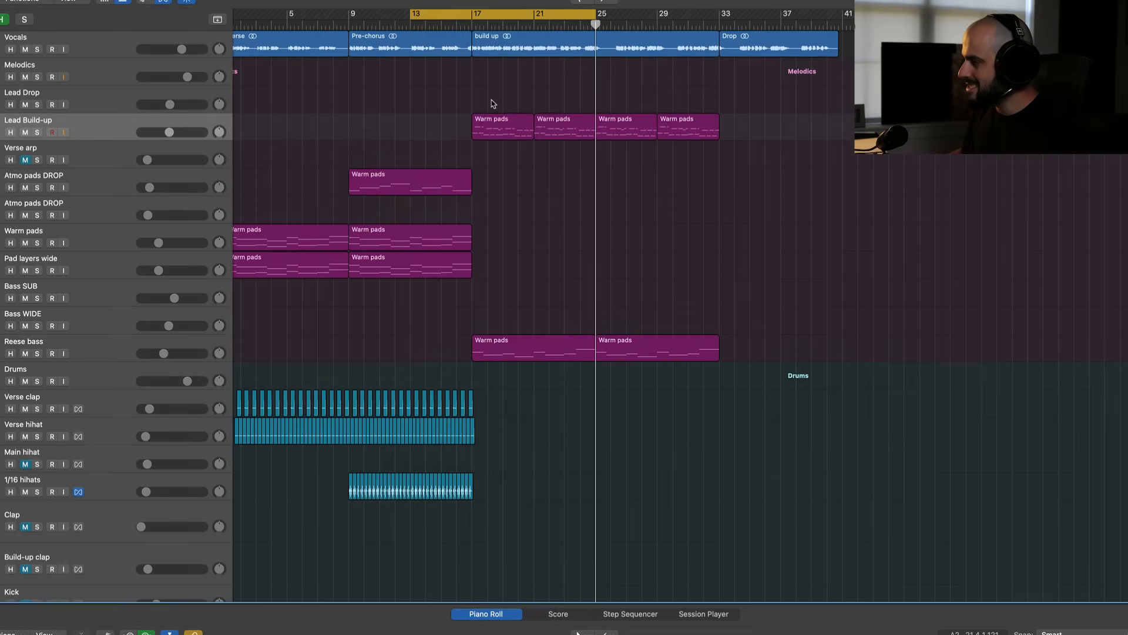
# Solo the Drum roll and Impact 2 tracks and listen to them from bar 25.
pyautogui.moveTo(492, 101); pyautogui.dragTo(684, 134)
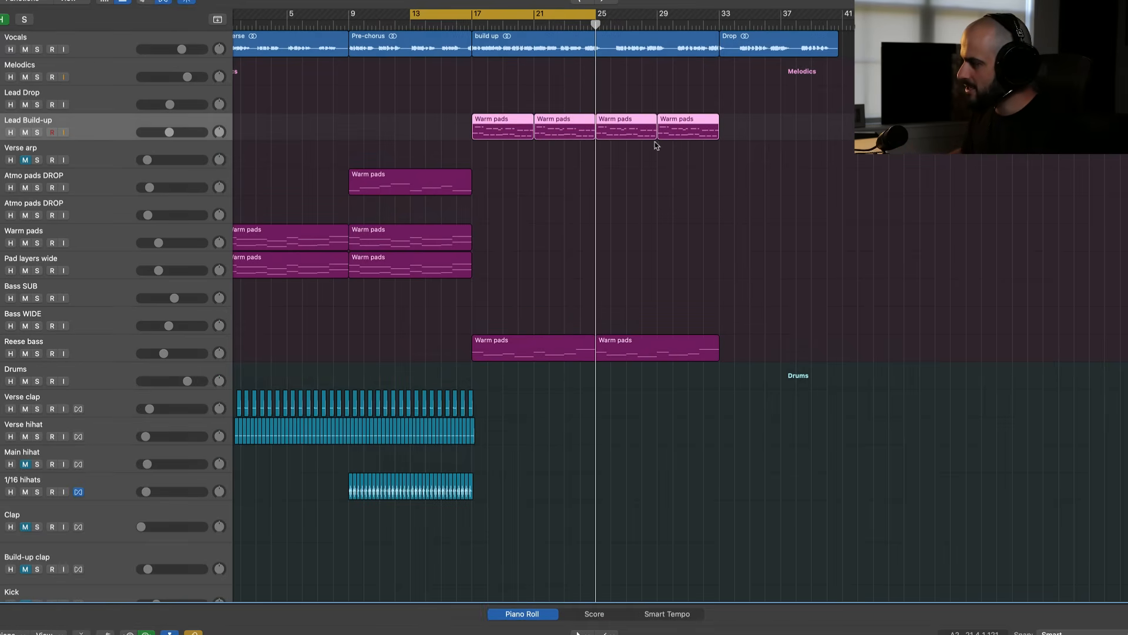
pyautogui.scroll(-8, 622, 429)
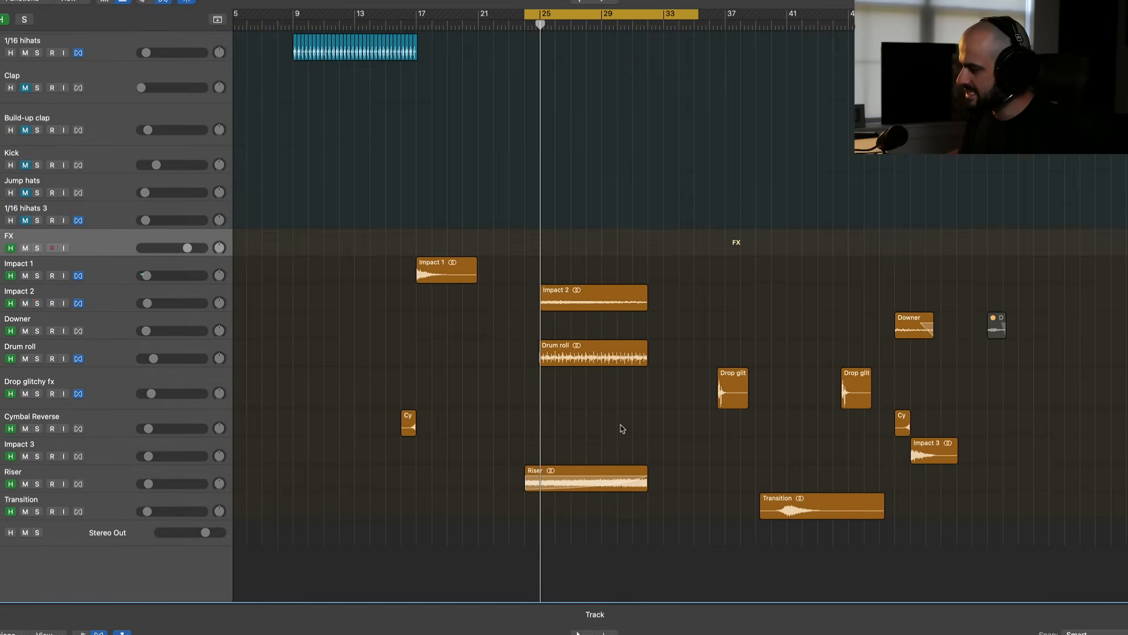
pyautogui.click(591, 360)
pyautogui.click(37, 359)
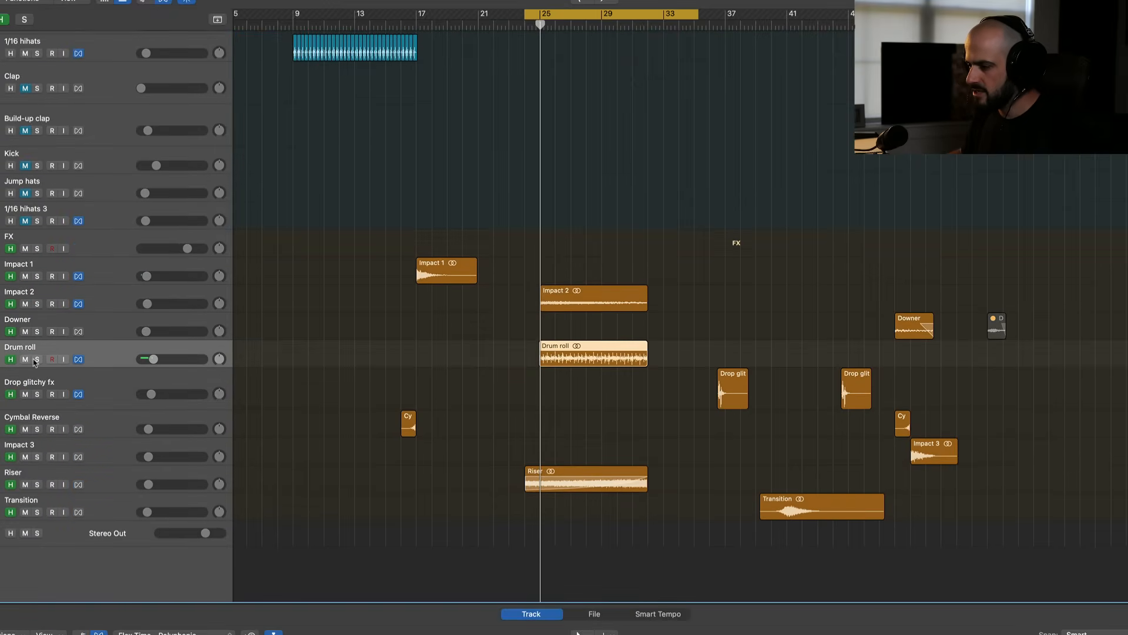
pyautogui.click(37, 304)
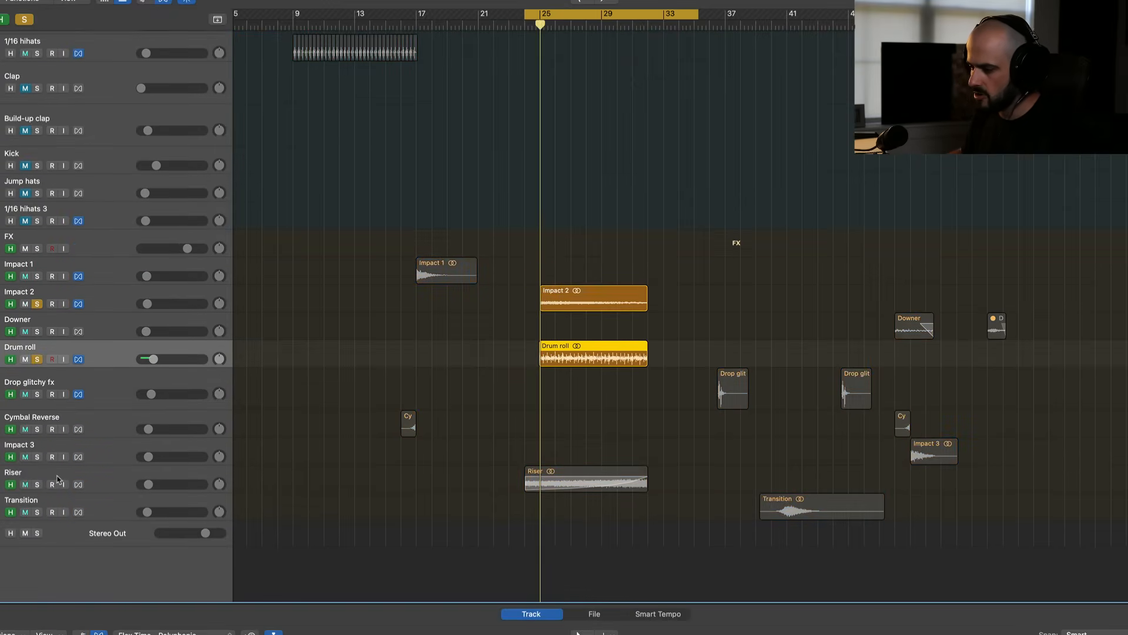
pyautogui.scroll(12, 582, 232)
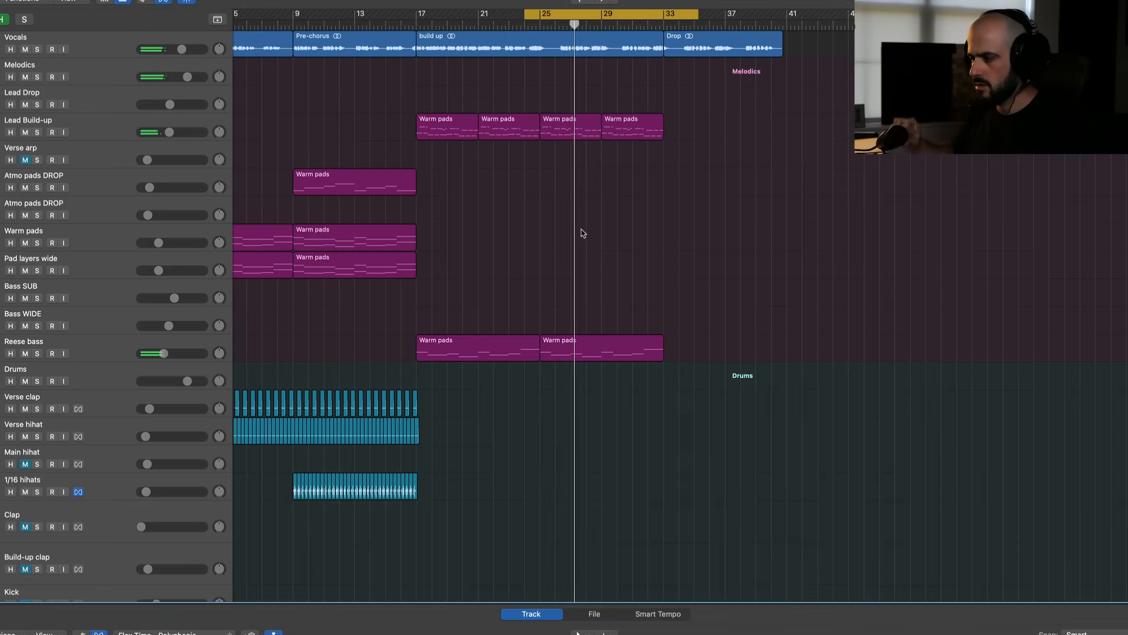
# Copy the two Pad layers wide regions to bars 17 through 33 without copying the automation data.
pyautogui.hscroll(-2, 473, 236)
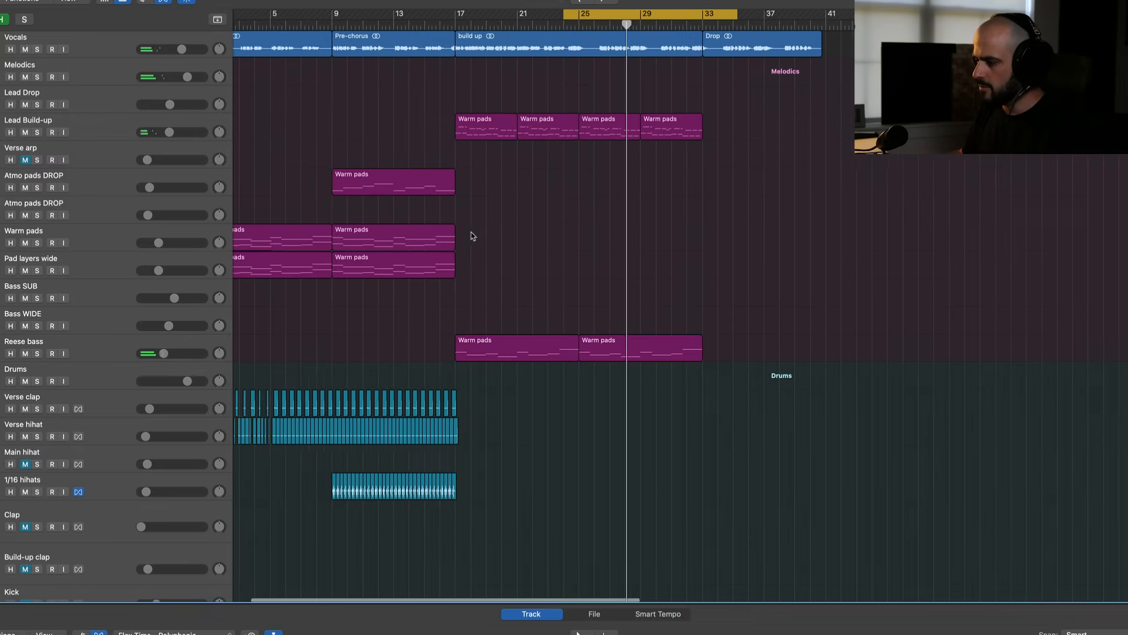
pyautogui.hscroll(-1, 473, 236)
pyautogui.hscroll(-3, 551, 221)
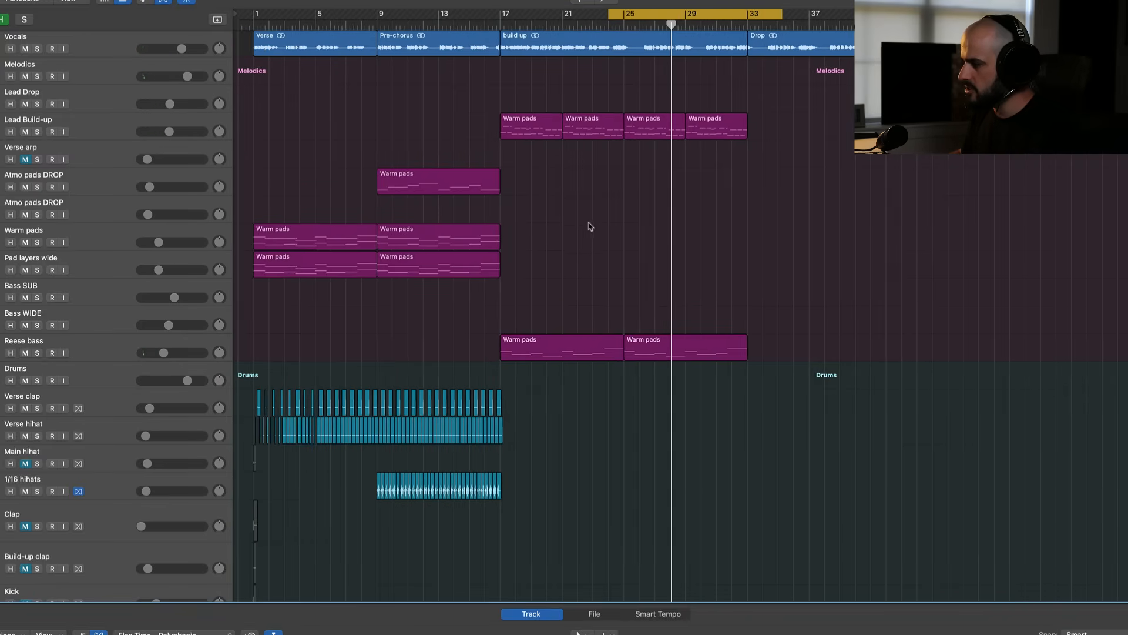
pyautogui.moveTo(574, 267); pyautogui.dragTo(547, 270)
pyautogui.click(528, 201)
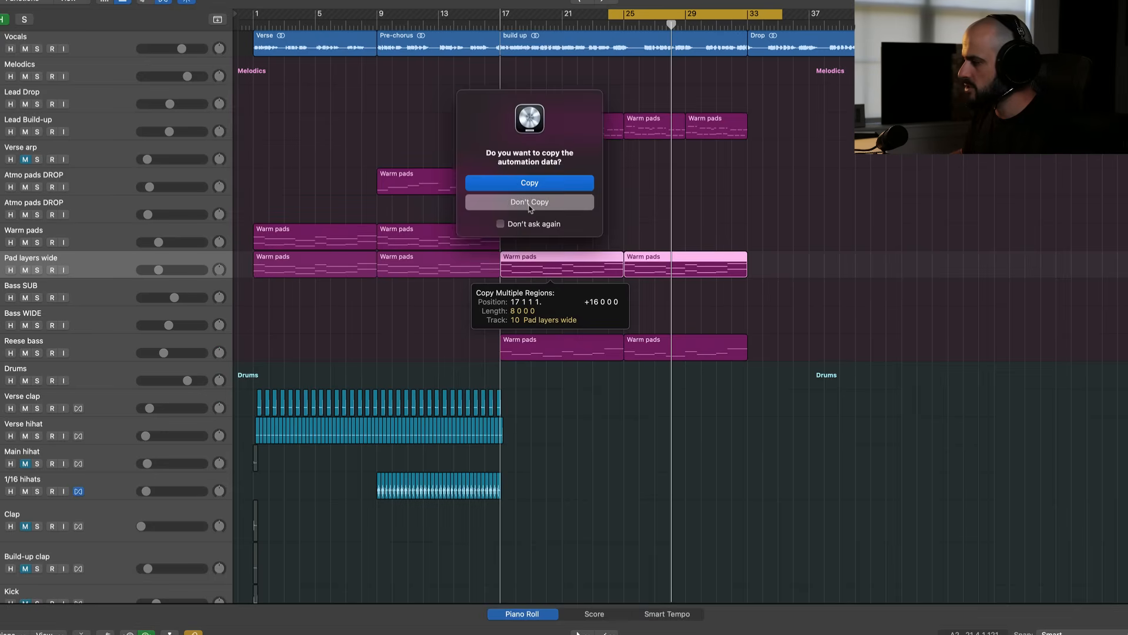
# Extend the cycle range back to bar 21 and place a copy of the Atmo pads DROP region at bar 25 without automation data.
pyautogui.moveTo(609, 16); pyautogui.dragTo(561, 17)
pyautogui.moveTo(555, 187); pyautogui.dragTo(659, 182)
pyautogui.click(528, 201)
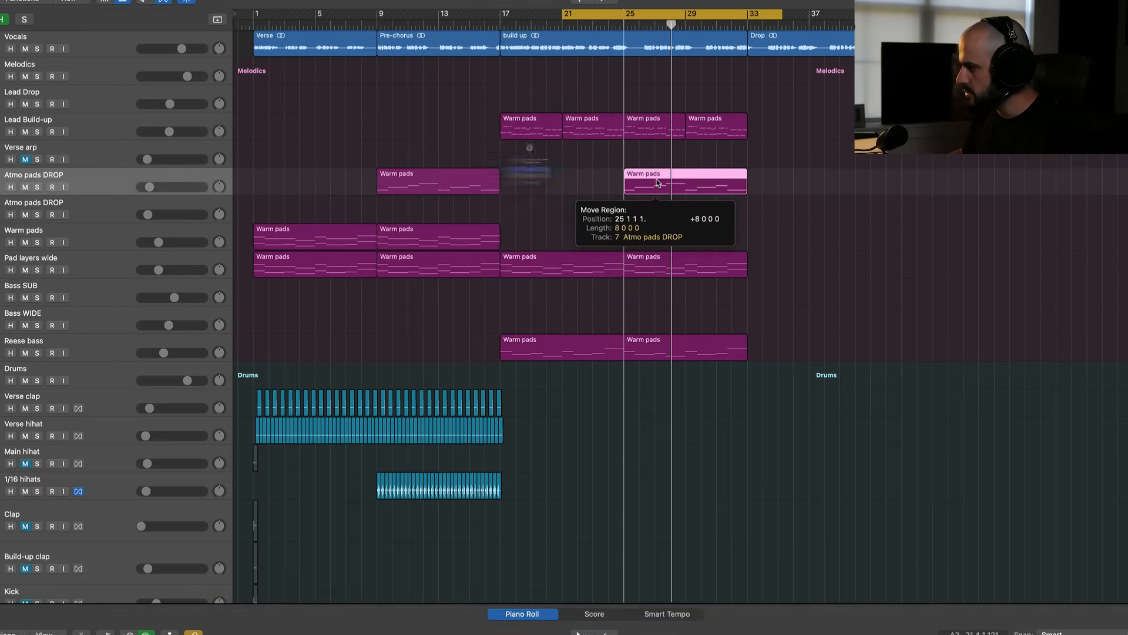
# Add filter automation points on the Atmo pads DROP track just before bar 25, raising the cutoff to 480 Hz.
pyautogui.click(476, 168)
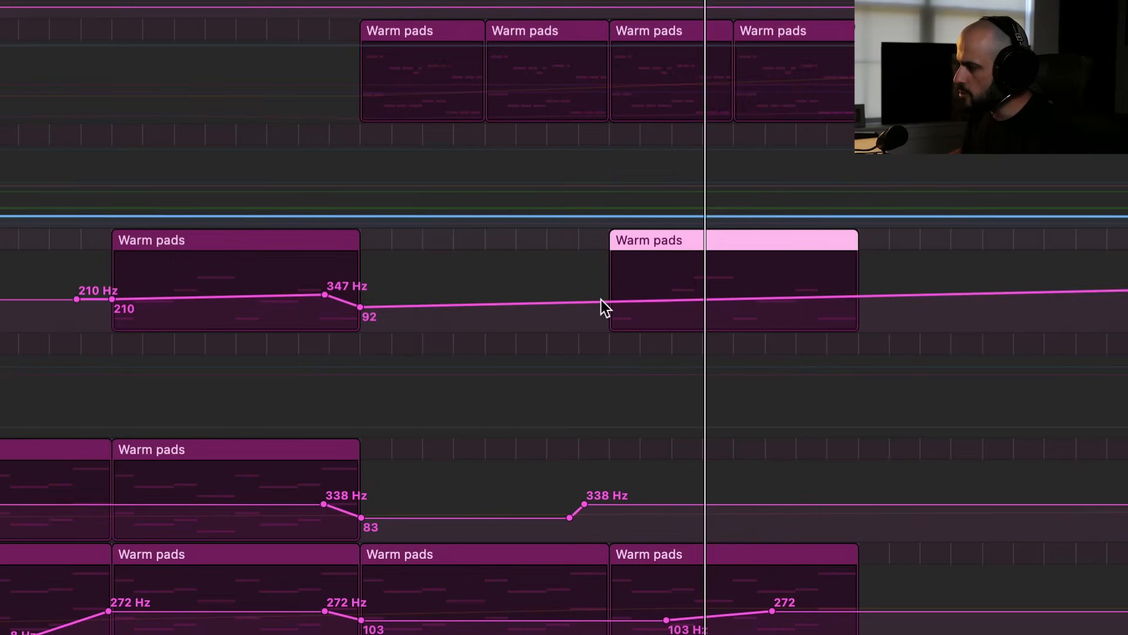
pyautogui.click(586, 303)
pyautogui.moveTo(613, 300); pyautogui.dragTo(601, 291)
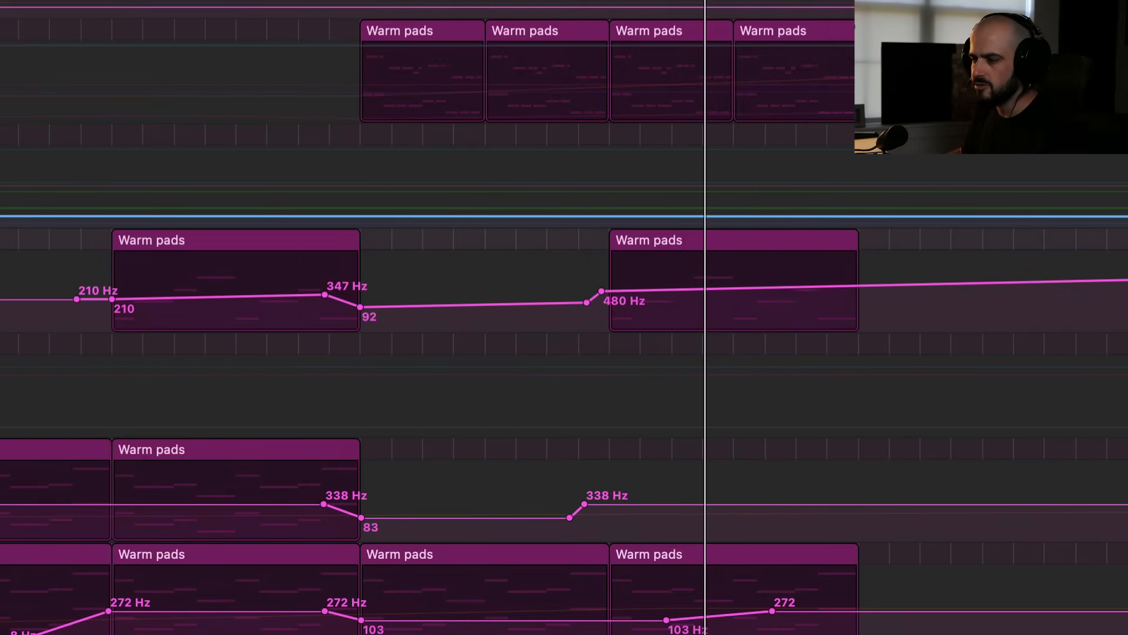
# Solo the Atmo pads DROP track, loop it from bar 9, and move all the region's notes up one octave.
pyautogui.press('s')
pyautogui.press('space')
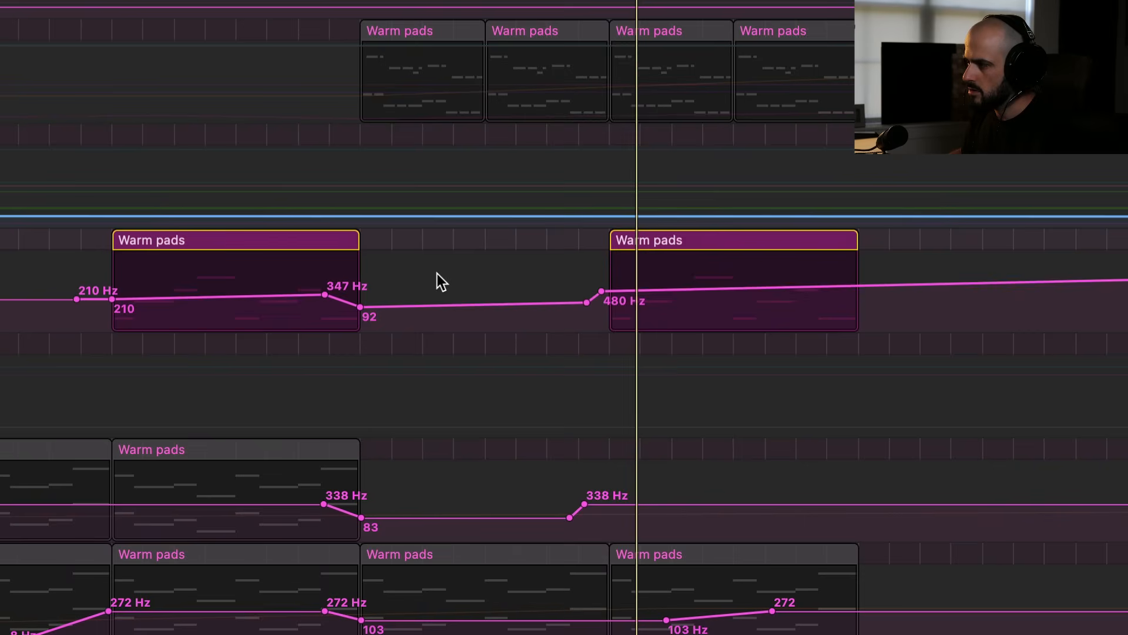
pyautogui.press('space')
pyautogui.moveTo(113, 1); pyautogui.dragTo(298, 1)
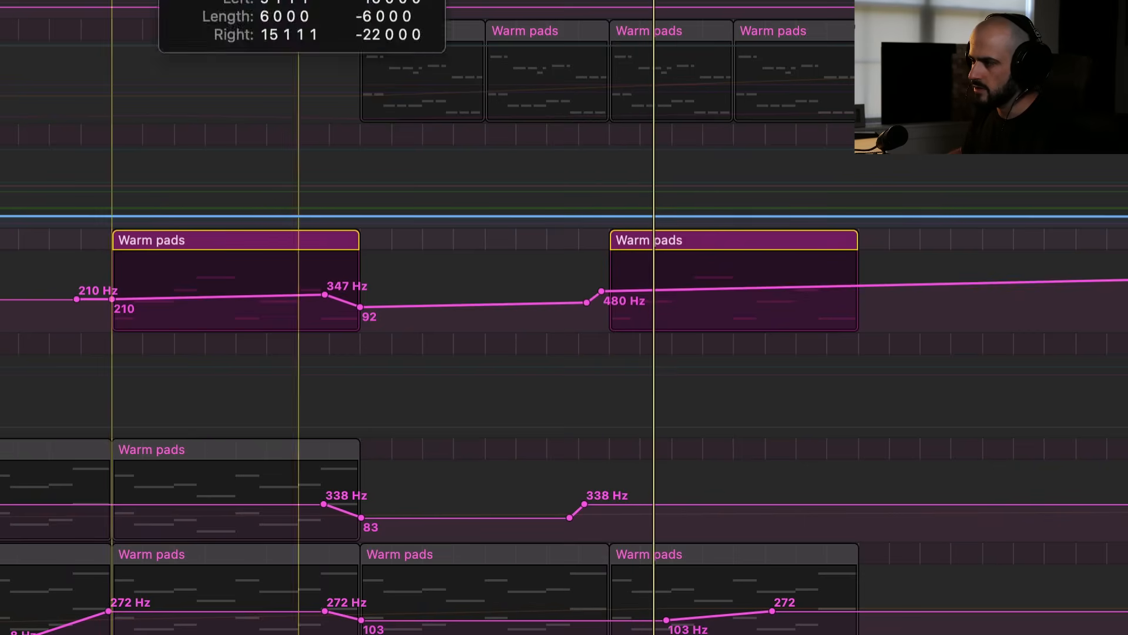
pyautogui.press('space')
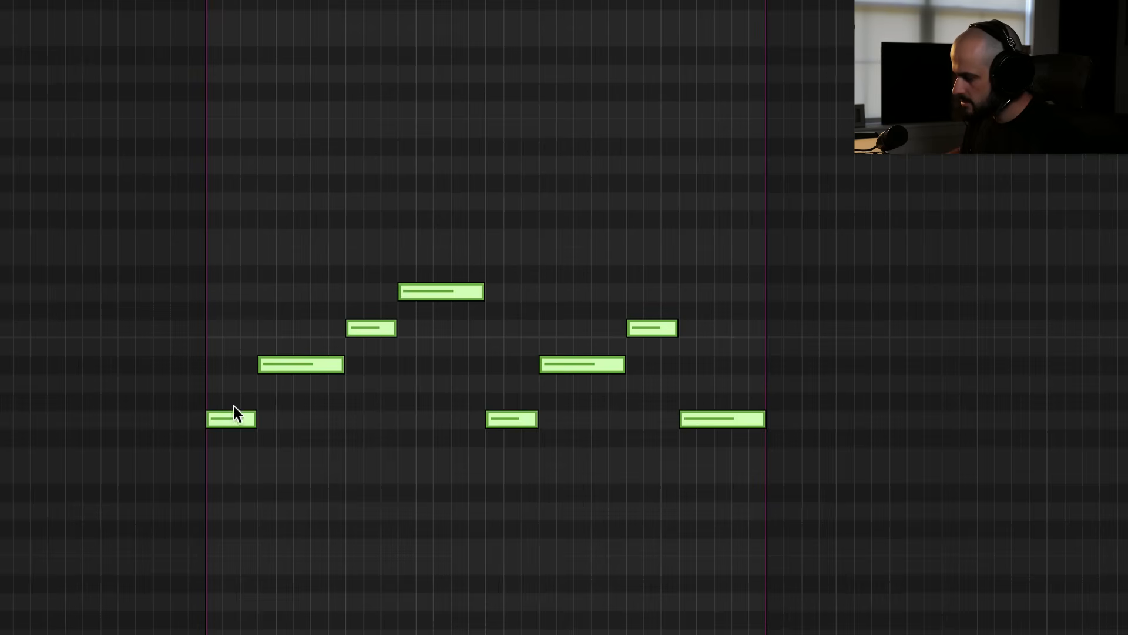
pyautogui.moveTo(234, 413); pyautogui.dragTo(234, 195)
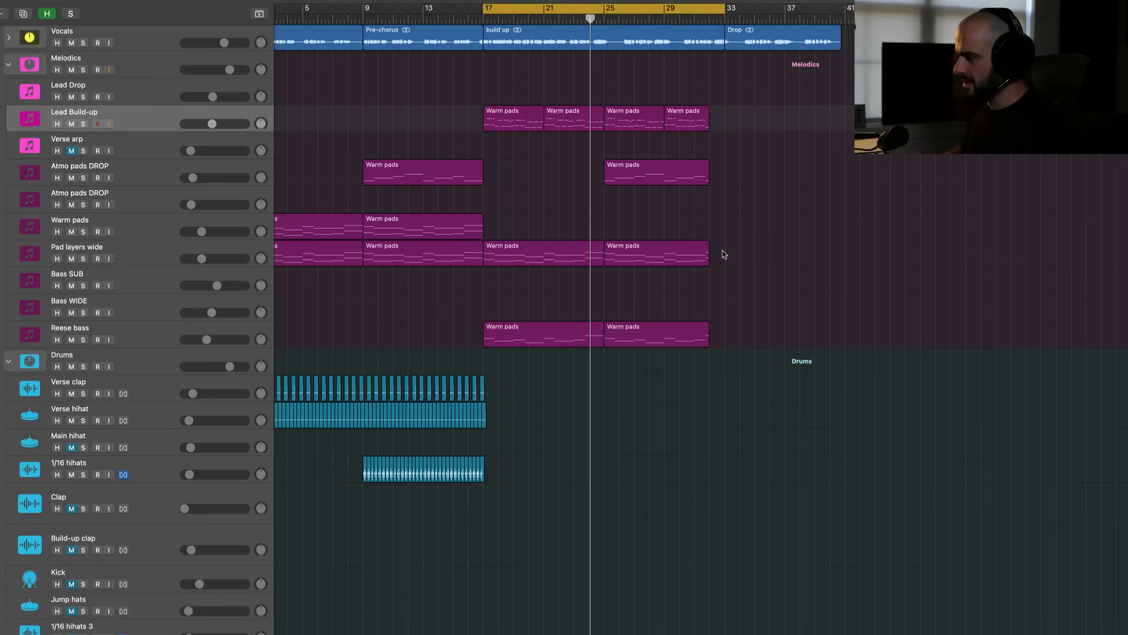
# Play the build-up from bar 17, review its melodic, drum and FX tracks, and switch off the cycle range.
pyautogui.press('space')
pyautogui.scroll(-6, 741, 269)
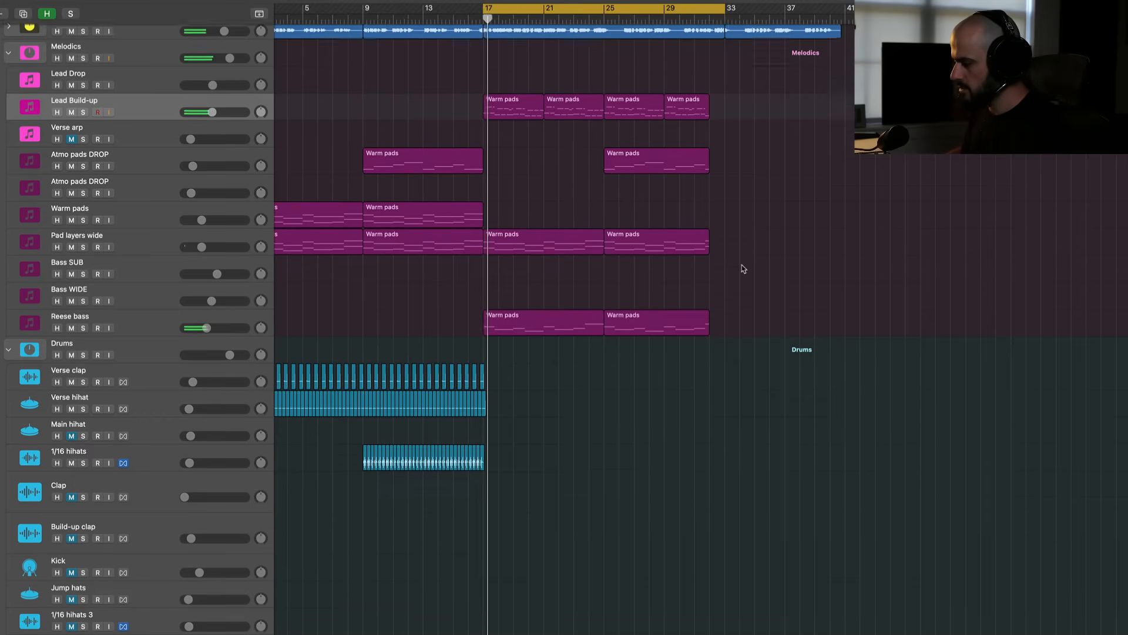
pyautogui.scroll(-3, 742, 268)
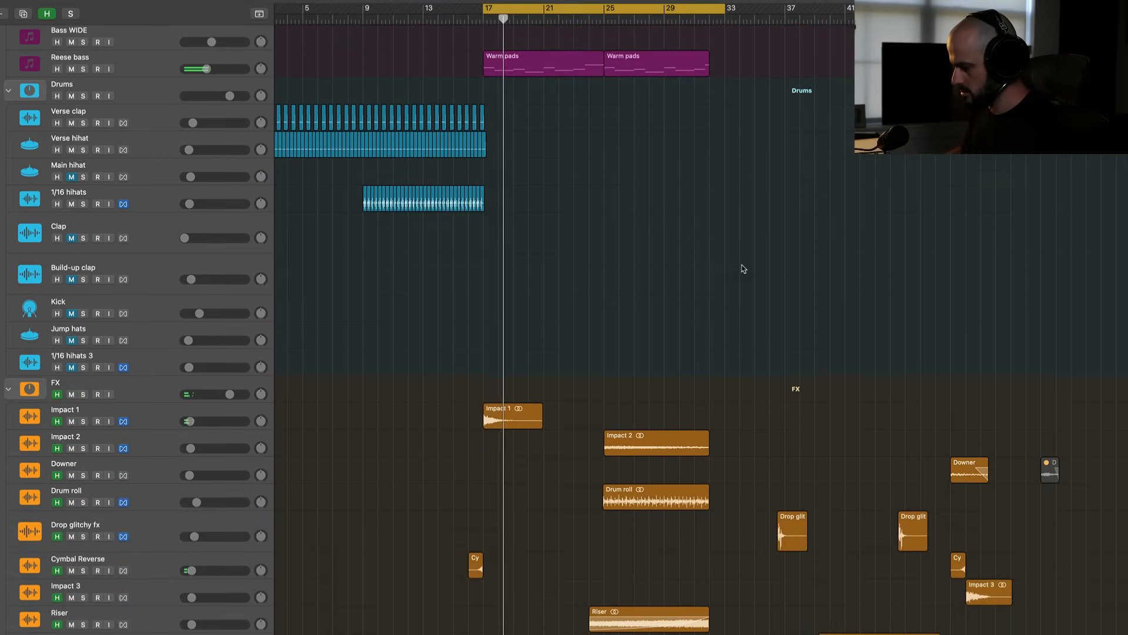
pyautogui.scroll(8, 743, 269)
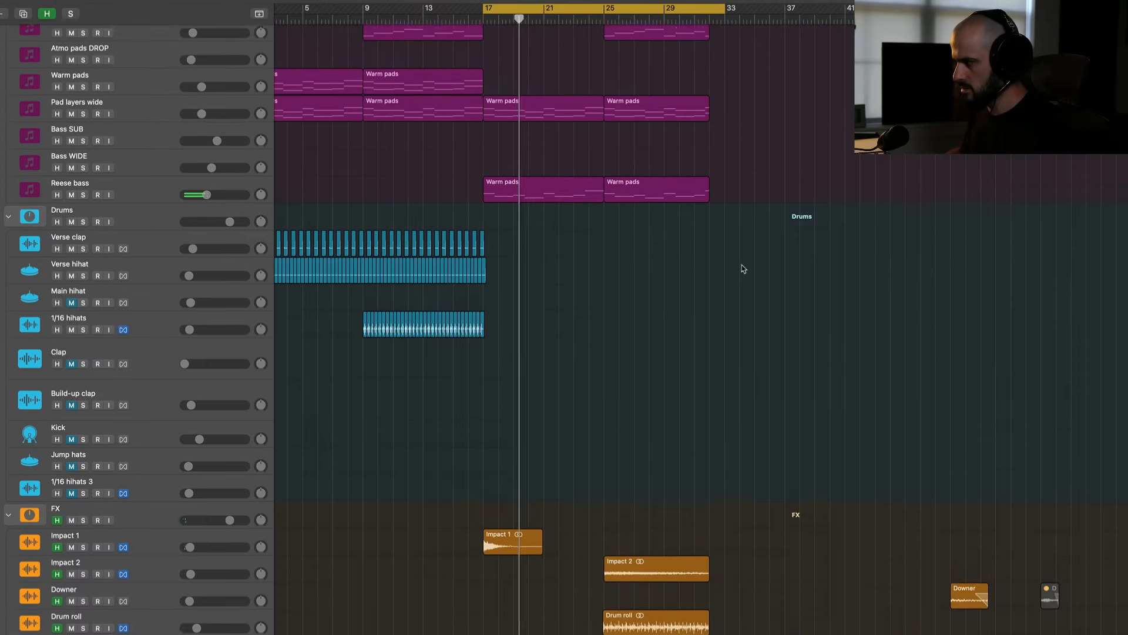
pyautogui.scroll(-1, 741, 269)
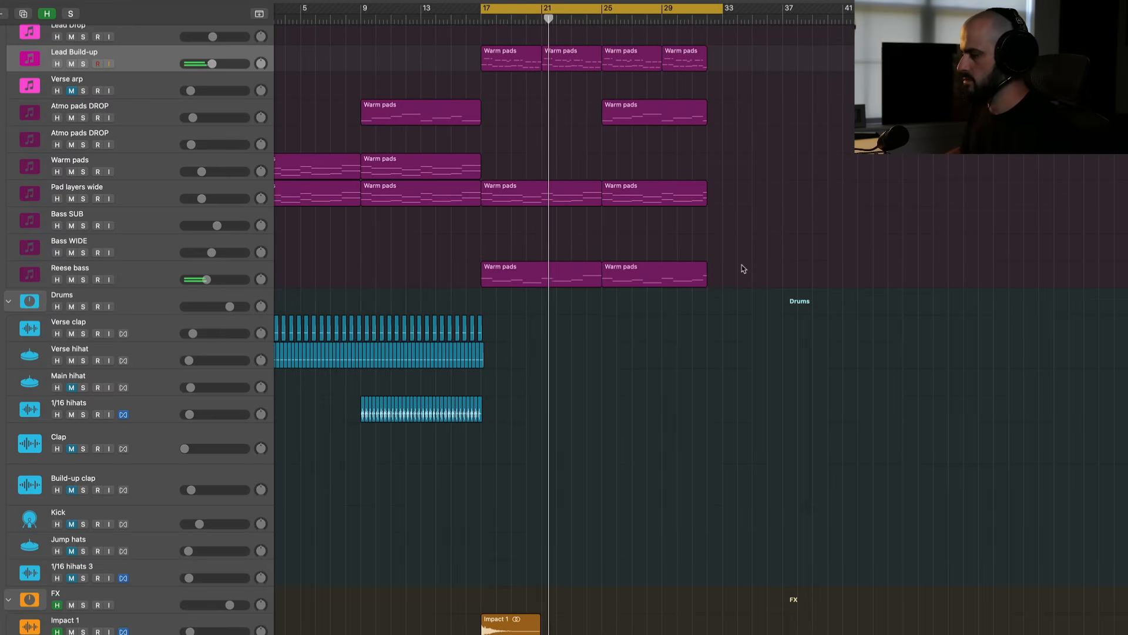
pyautogui.scroll(3, 742, 269)
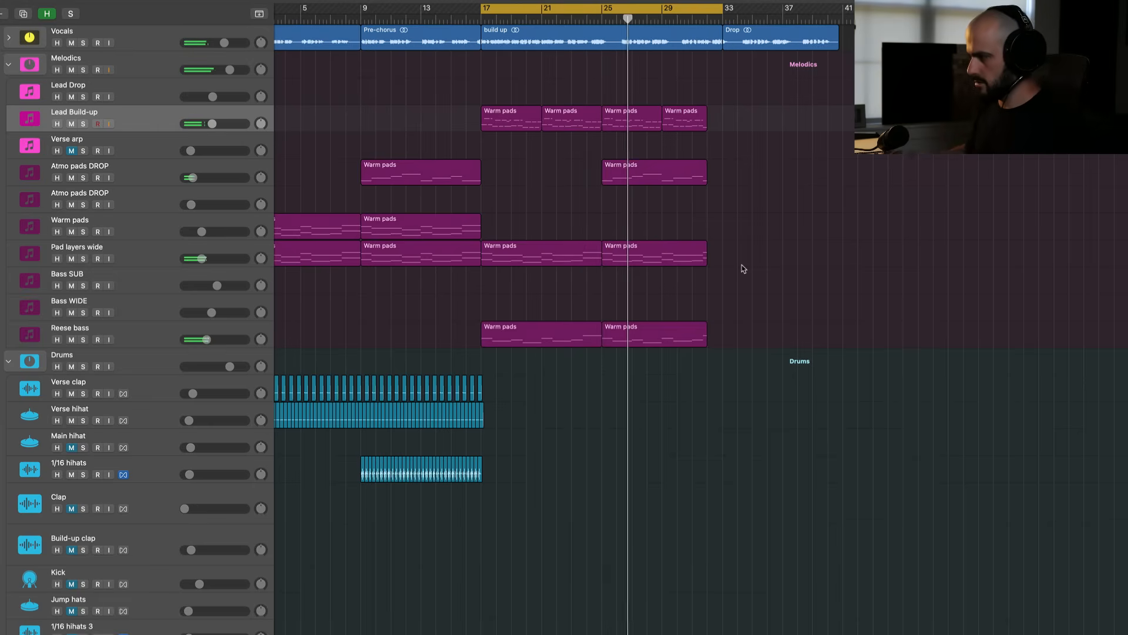
pyautogui.click(701, 8)
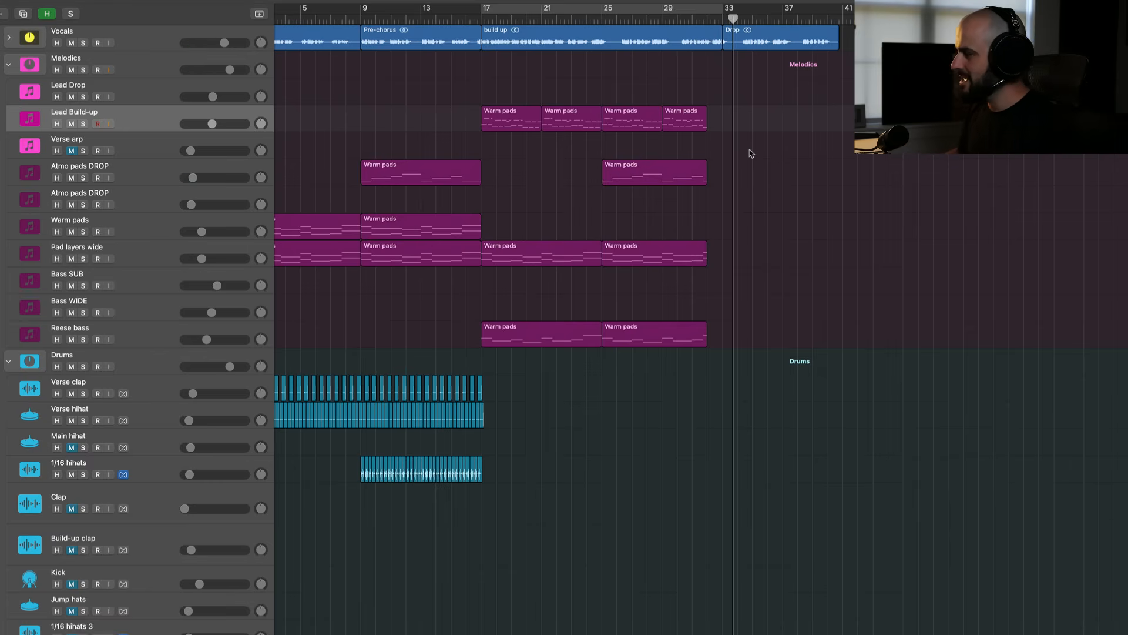
# Place the kick sample at bar 33, duplicate it onto every beat of the bar, and repeat the four kicks.
pyautogui.moveTo(89, 293); pyautogui.dragTo(608, 325)
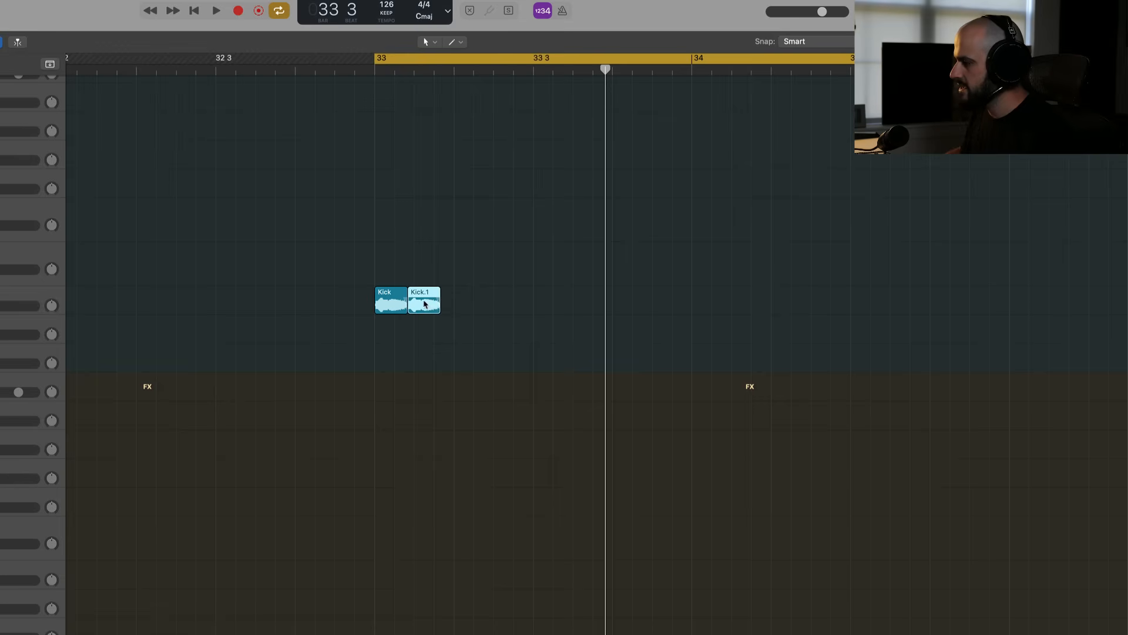
pyautogui.moveTo(427, 303); pyautogui.dragTo(554, 307)
pyautogui.press('super+r')
pyautogui.press('super+Left')
pyautogui.press('super+r')
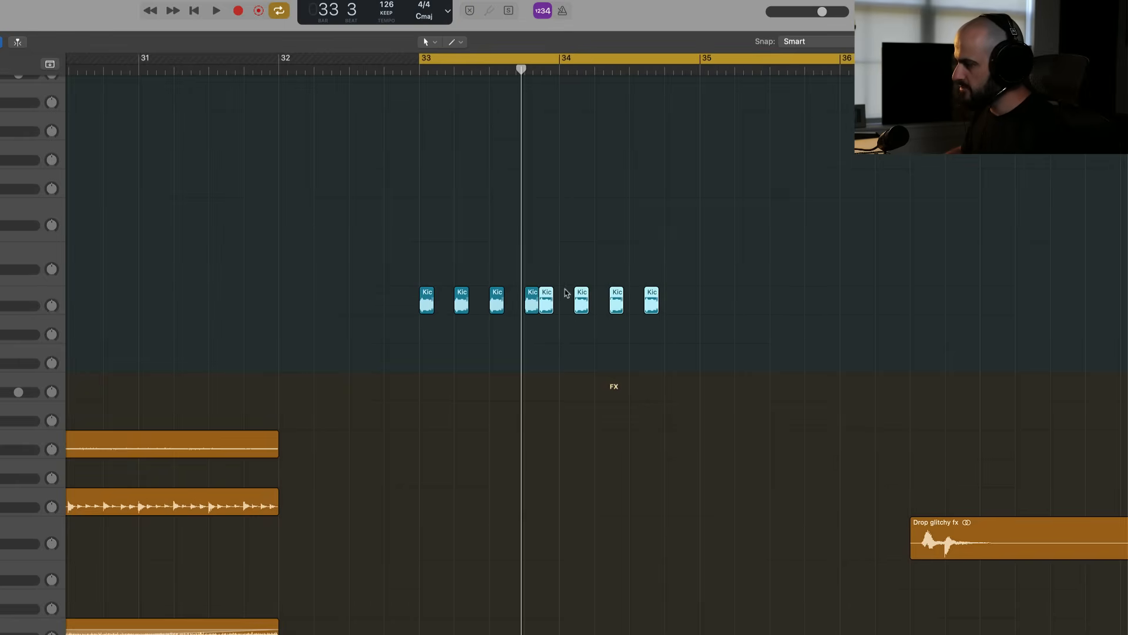
# Align the repeated kicks with bar 34 and extend the one-per-beat kick pattern to bar 41.
pyautogui.moveTo(547, 308); pyautogui.dragTo(558, 316)
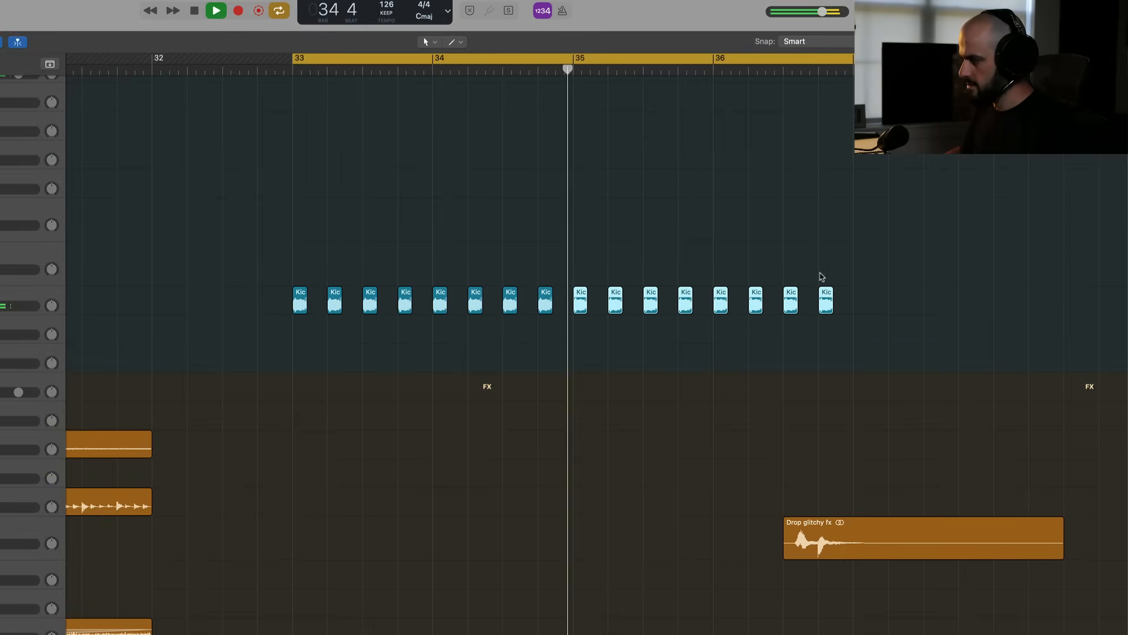
pyautogui.press('space')
pyautogui.press('z')
pyautogui.moveTo(810, 488); pyautogui.dragTo(487, 481)
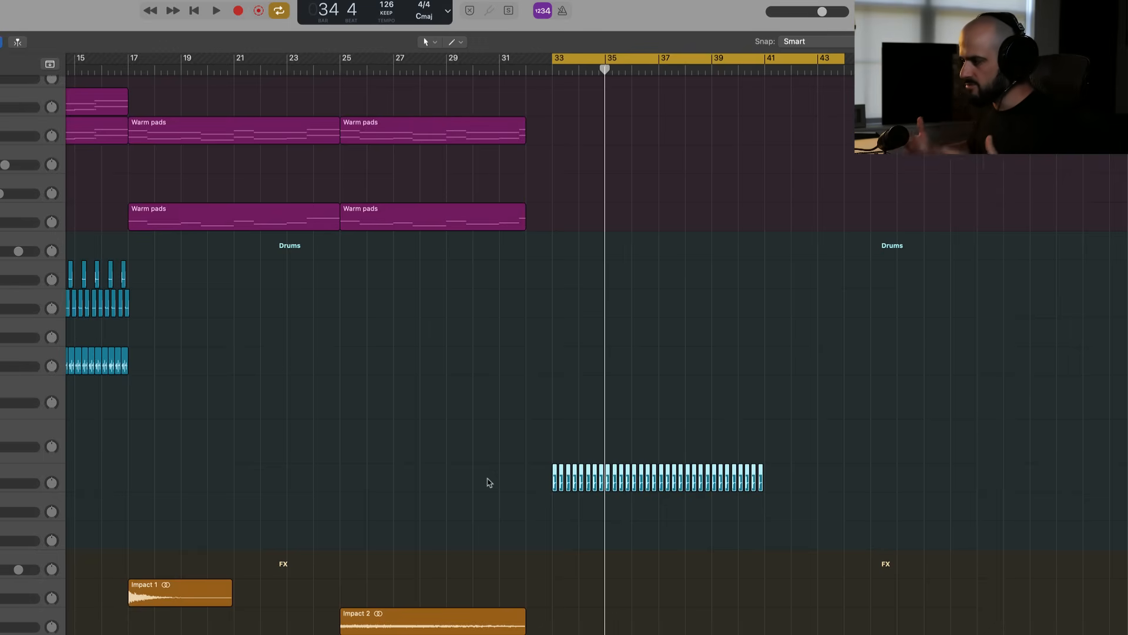
# Copy the four Lead Build-up regions to the Lead Drop track at bar 33 without copying the automation data.
pyautogui.scroll(5, 654, 395)
pyautogui.moveTo(641, 231); pyautogui.dragTo(458, 179)
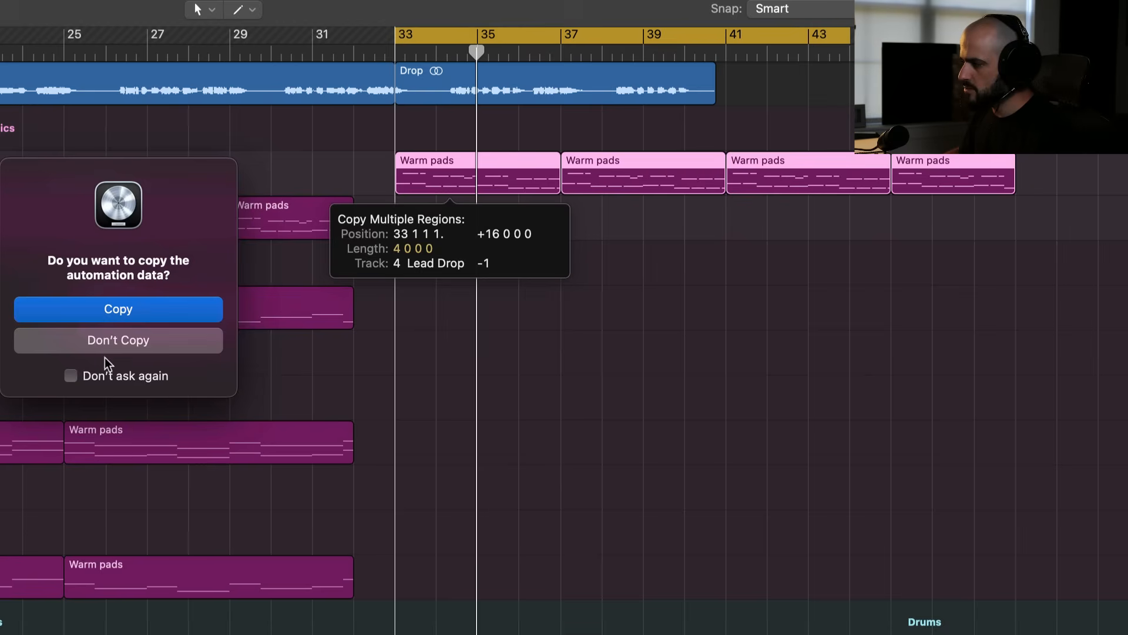
pyautogui.click(117, 347)
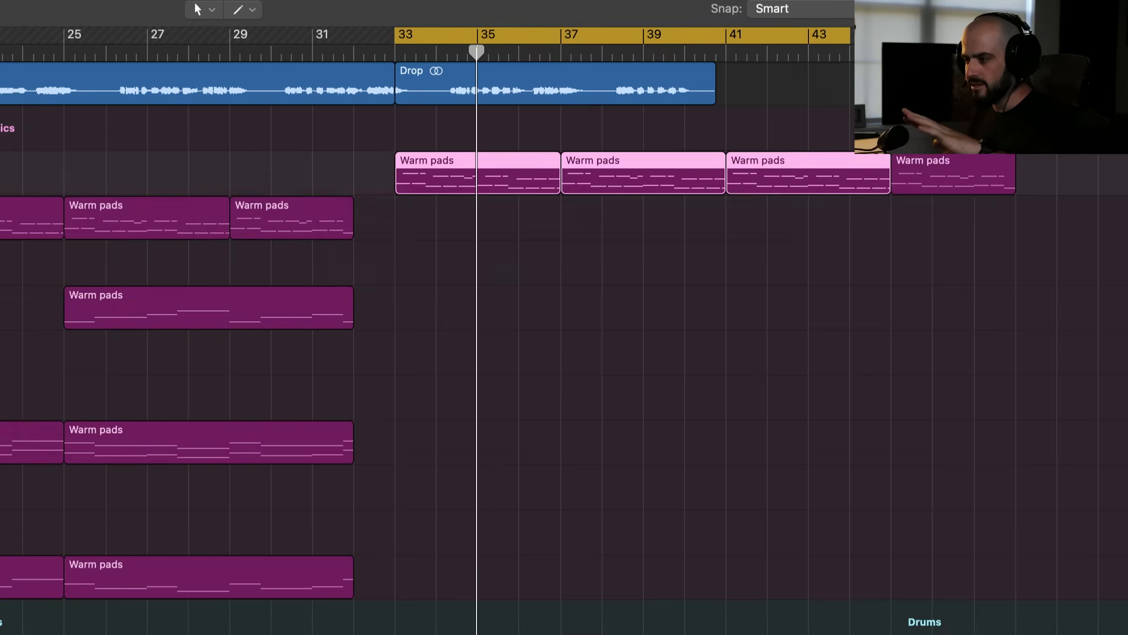
# Solo the Lead Drop and Lead Build-up tracks in turn and play the build-up from bar 17 to compare their sounds.
pyautogui.click(0, 182)
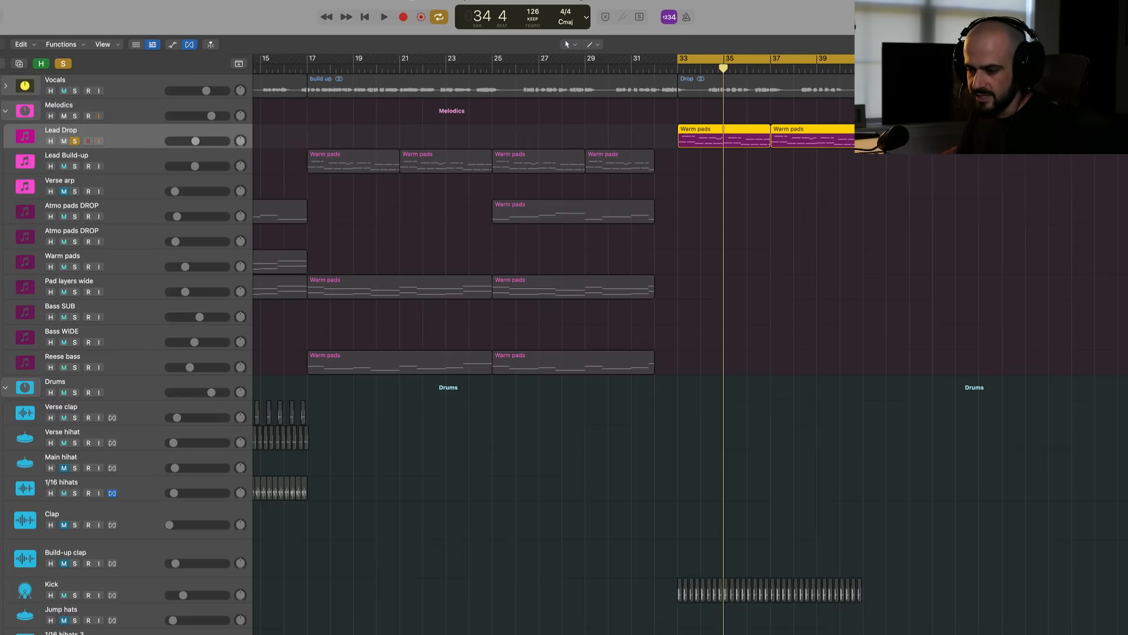
pyautogui.click(0, 258)
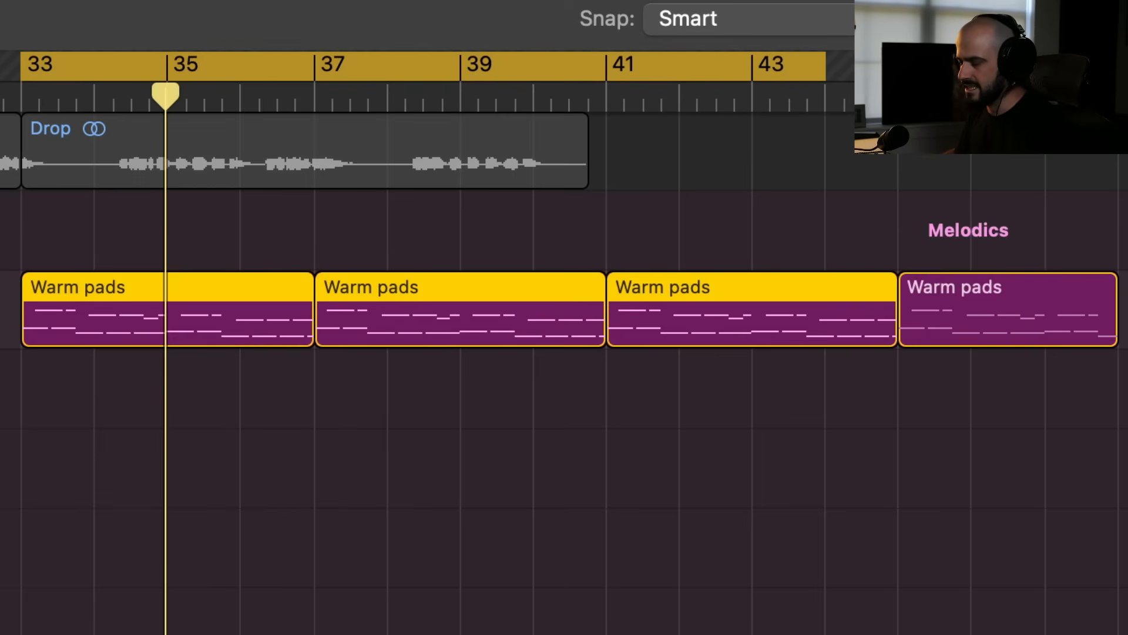
pyautogui.press('space')
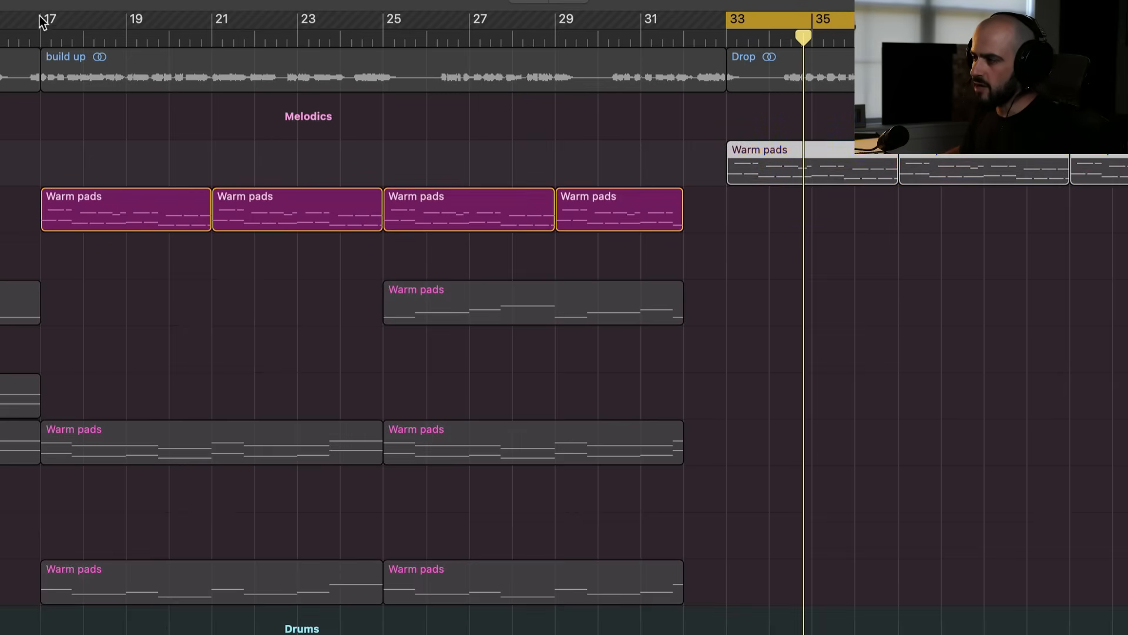
pyautogui.moveTo(40, 17); pyautogui.dragTo(640, 19)
pyautogui.press('space')
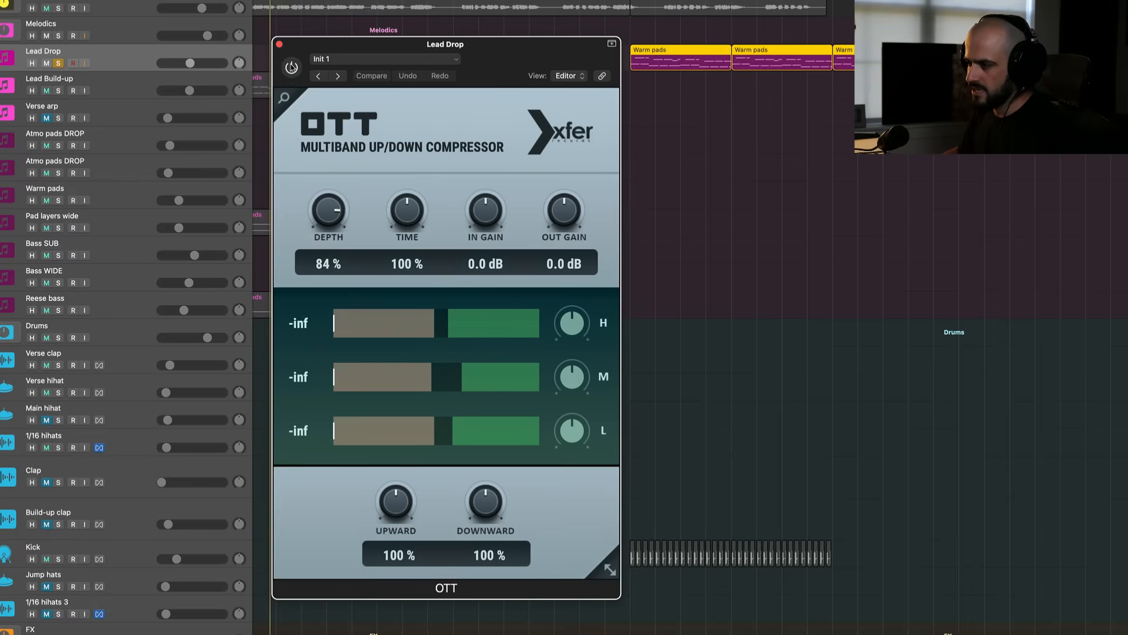
# Turn on the OTT compressor on the Lead Drop track and play the drop lead with the Kickstart 2 sidechain effect.
pyautogui.click(291, 67)
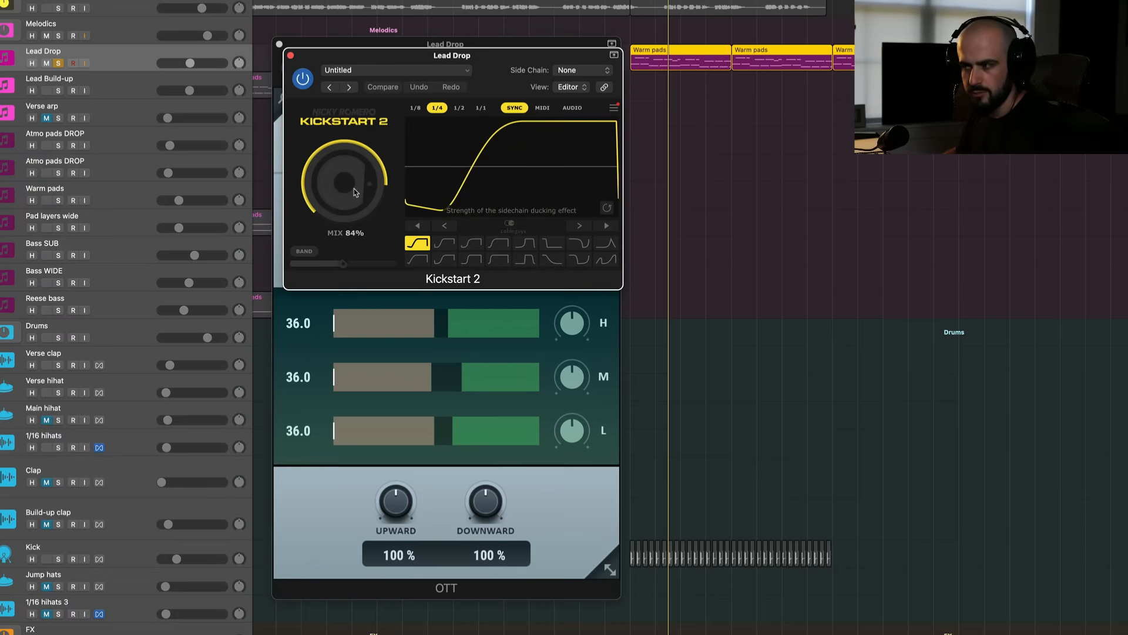
pyautogui.press('space')
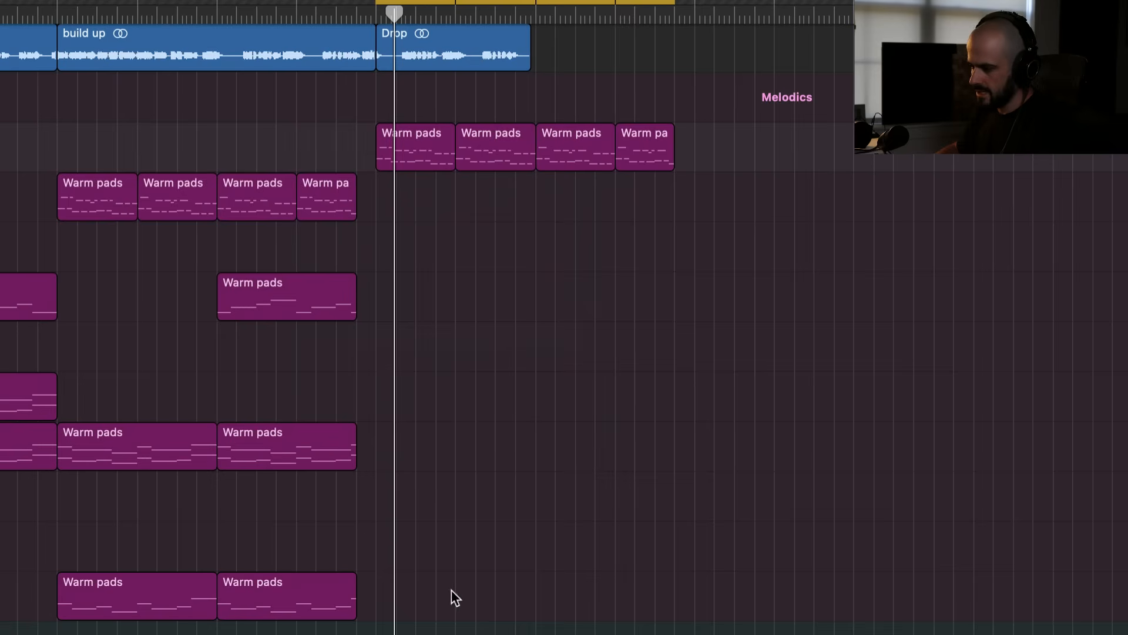
# Copy the two Reese bass regions to bar 33 without the automation data and play the drop.
pyautogui.moveTo(451, 591)
pyautogui.mouseDown()
pyautogui.moveTo(115, 590)
pyautogui.moveTo(435, 596)
pyautogui.mouseUp()
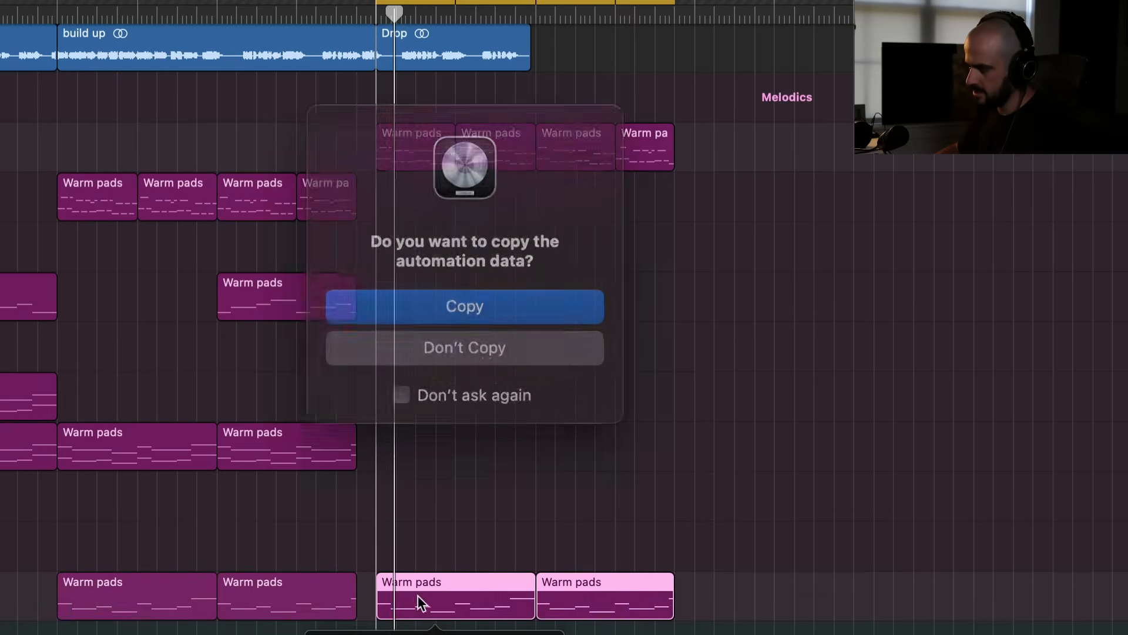
pyautogui.click(533, 323)
pyautogui.click(598, 348)
pyautogui.press('space')
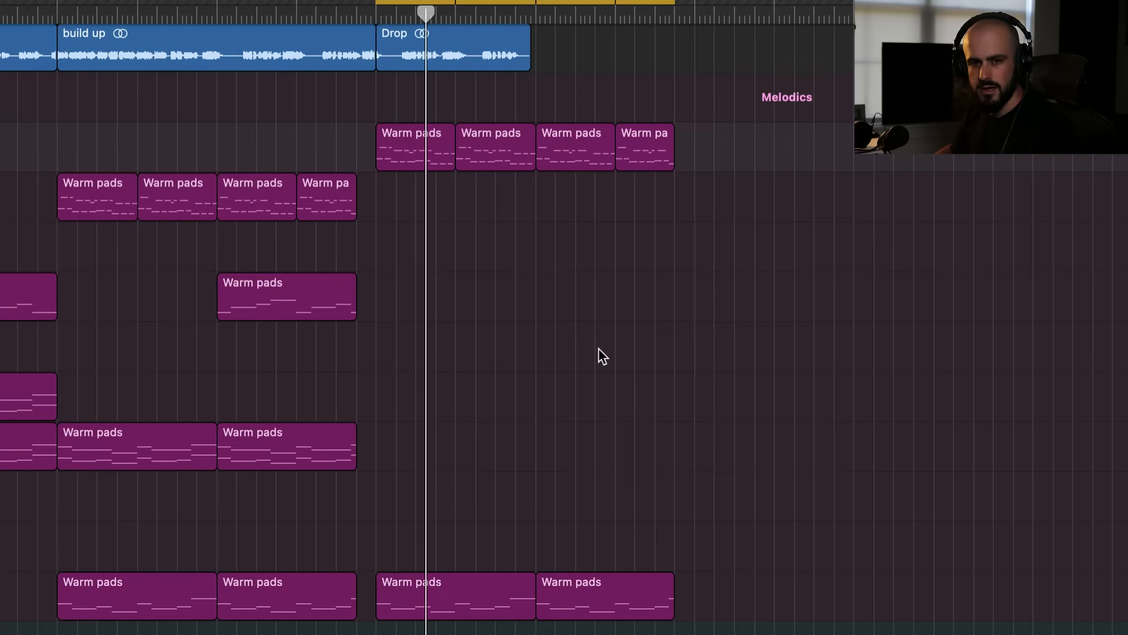
# Move the two drop bass regions to the Bass SUB track without the automation data and align the first to bar 33.
pyautogui.moveTo(673, 632); pyautogui.dragTo(491, 619)
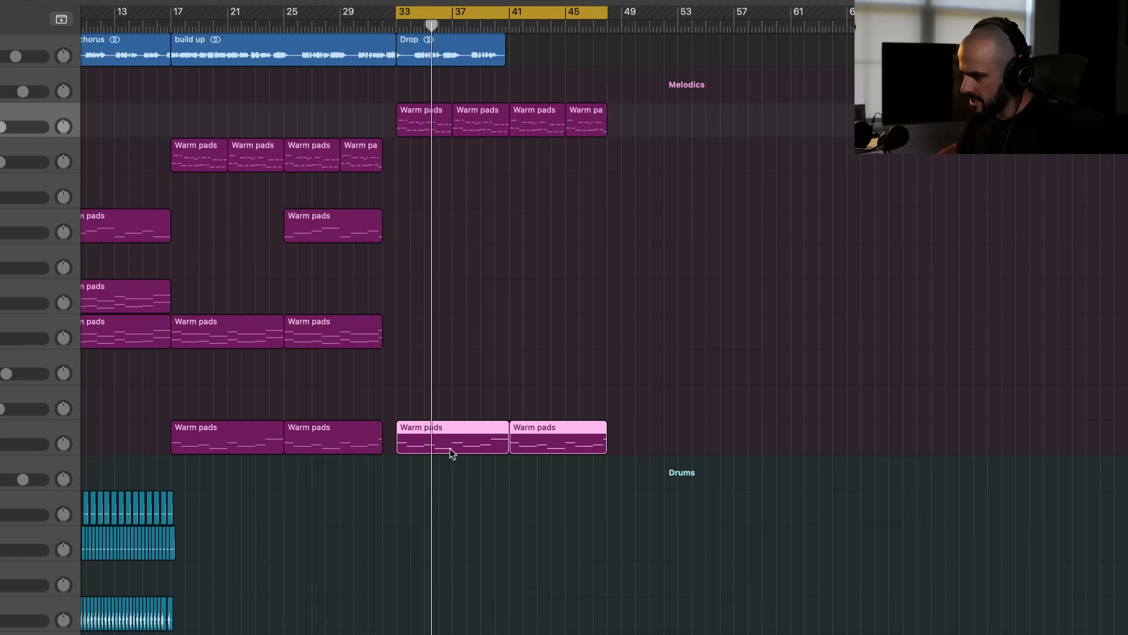
pyautogui.moveTo(452, 425); pyautogui.dragTo(455, 370)
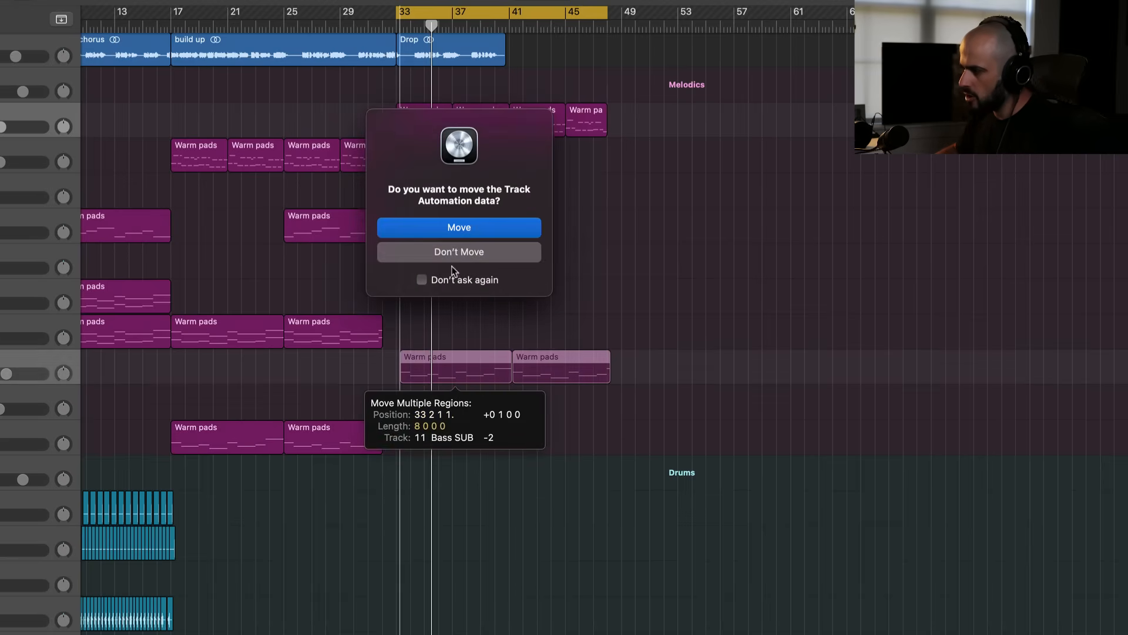
pyautogui.click(462, 260)
pyautogui.click(462, 260)
pyautogui.press('super+Right')
pyautogui.press('super+Right')
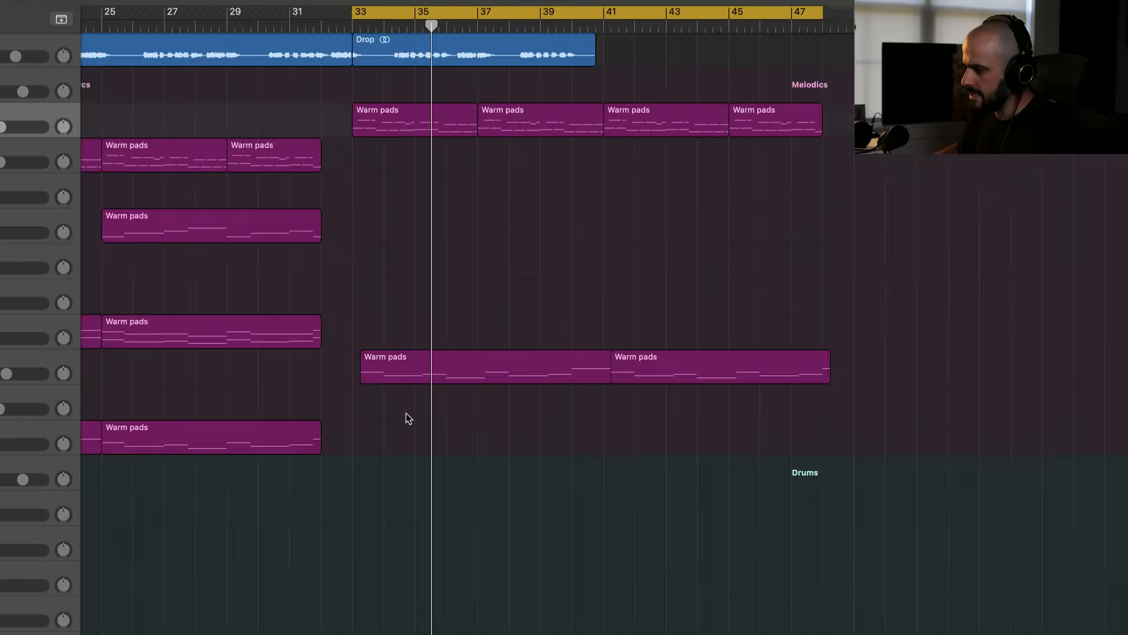
pyautogui.moveTo(481, 376); pyautogui.dragTo(461, 376)
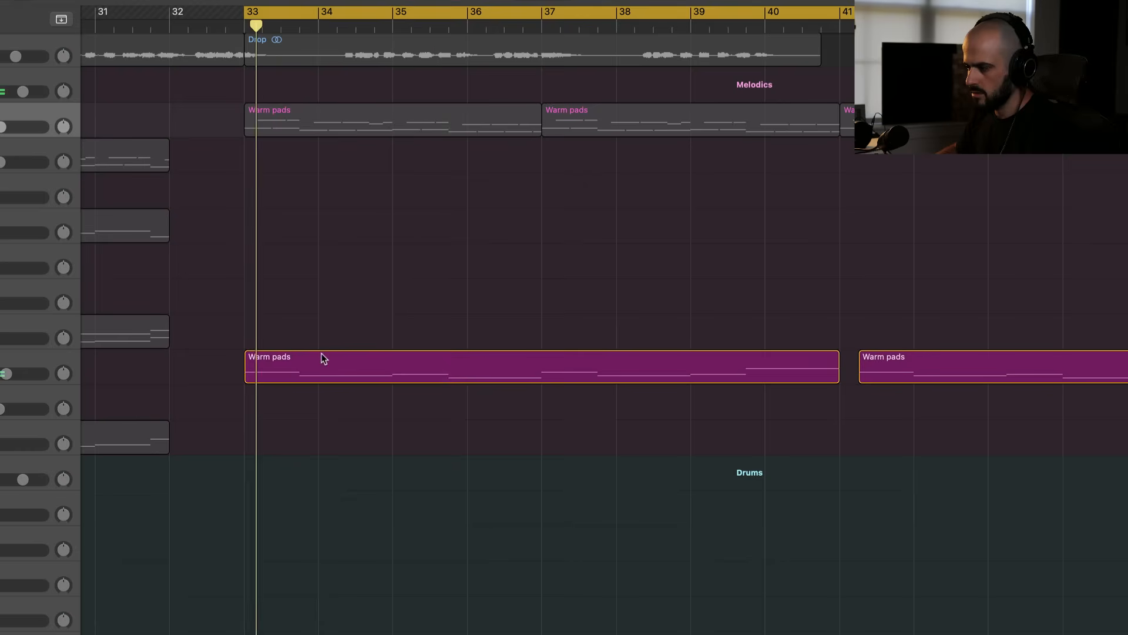
# In the first Bass SUB region, split the opening note at bar 33 into four short notes and play it back.
pyautogui.doubleClick(322, 358)
pyautogui.press('super+Right')
pyautogui.press('super+Right')
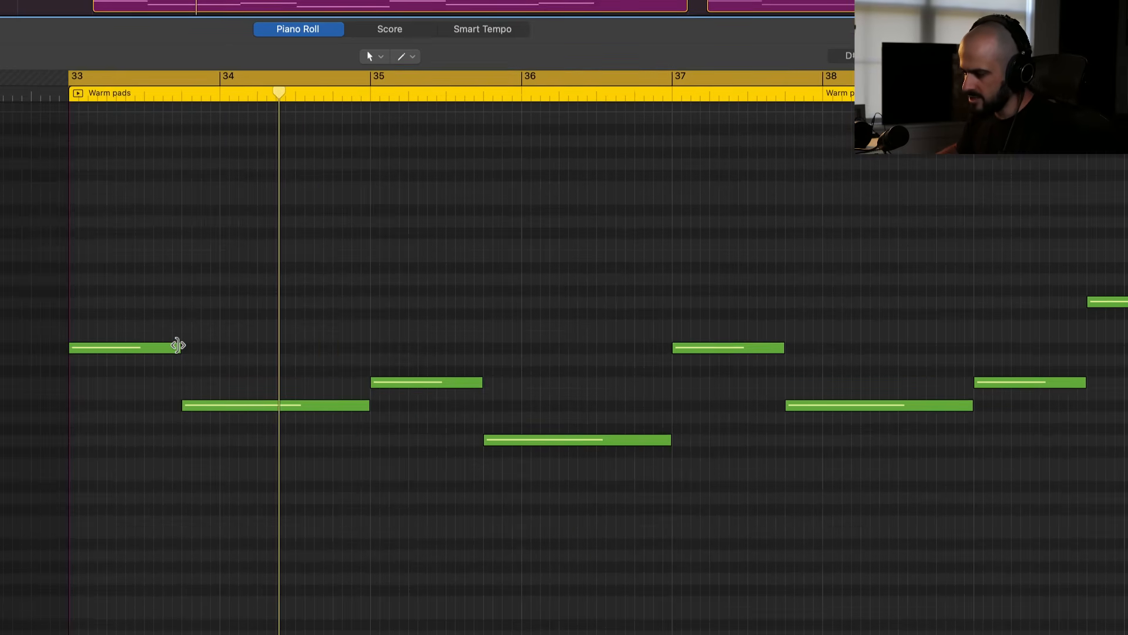
pyautogui.moveTo(177, 346); pyautogui.dragTo(121, 353)
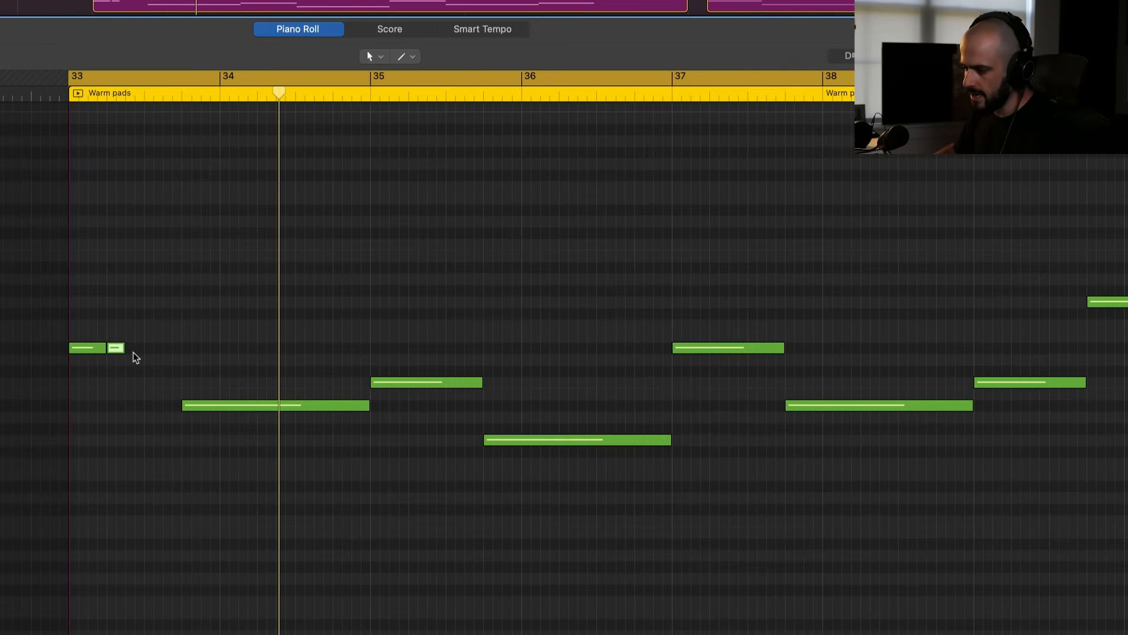
pyautogui.keyDown('super'); pyautogui.click(128, 349); pyautogui.keyUp('super')
pyautogui.moveTo(139, 349); pyautogui.dragTo(150, 349)
pyautogui.press('space')
pyautogui.press('space')
pyautogui.keyDown('super'); pyautogui.click(156, 348); pyautogui.keyUp('super')
pyautogui.press('space')
pyautogui.press('space')
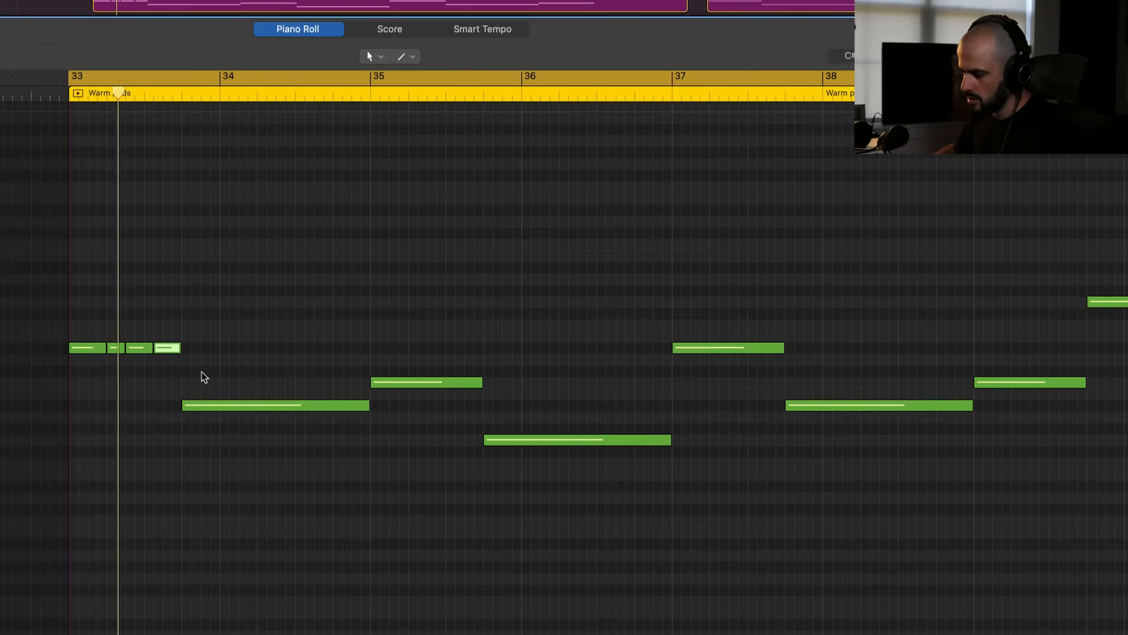
# Split the region's second note into six short notes and repeat the rhythmic pattern on the notes that follow.
pyautogui.moveTo(368, 407); pyautogui.dragTo(237, 416)
pyautogui.keyDown('super'); pyautogui.click(245, 406); pyautogui.keyUp('super')
pyautogui.keyDown('super'); pyautogui.click(273, 406); pyautogui.keyUp('super')
pyautogui.keyDown('super'); pyautogui.click(300, 406); pyautogui.keyUp('super')
pyautogui.keyDown('super'); pyautogui.click(329, 406); pyautogui.keyUp('super')
pyautogui.keyDown('super'); pyautogui.click(357, 406); pyautogui.keyUp('super')
pyautogui.press('space')
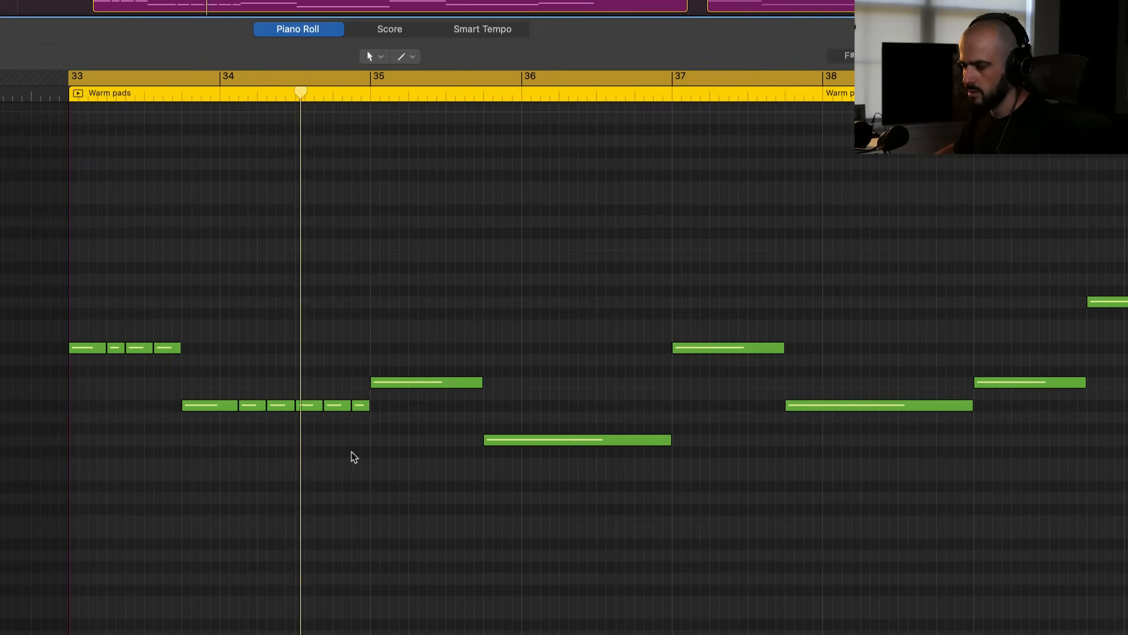
pyautogui.press('space')
pyautogui.hscroll(5, 353, 456)
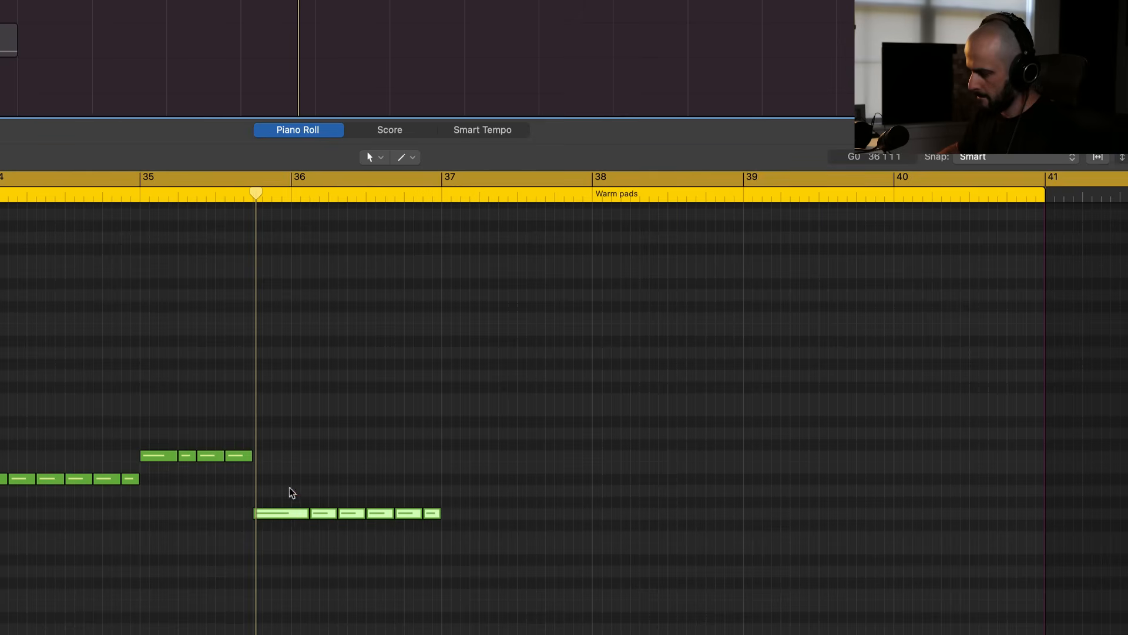
pyautogui.moveTo(291, 513); pyautogui.dragTo(291, 379)
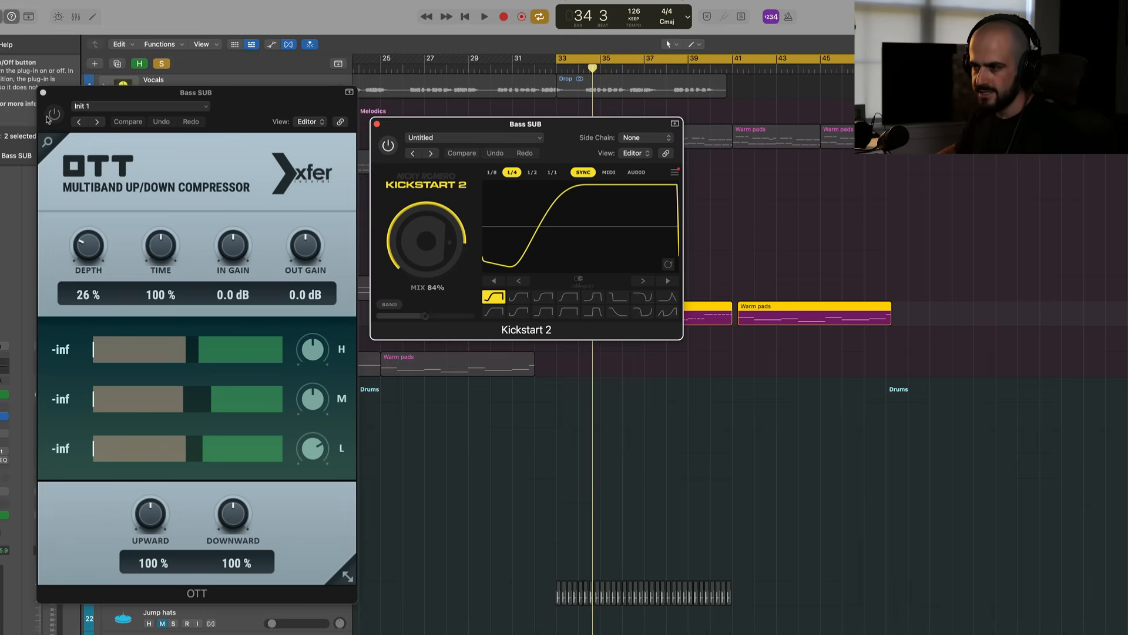
# Turn on the OTT compressor and Kickstart 2 on the Bass SUB track, play the bass and close both plug-ins.
pyautogui.click(49, 116)
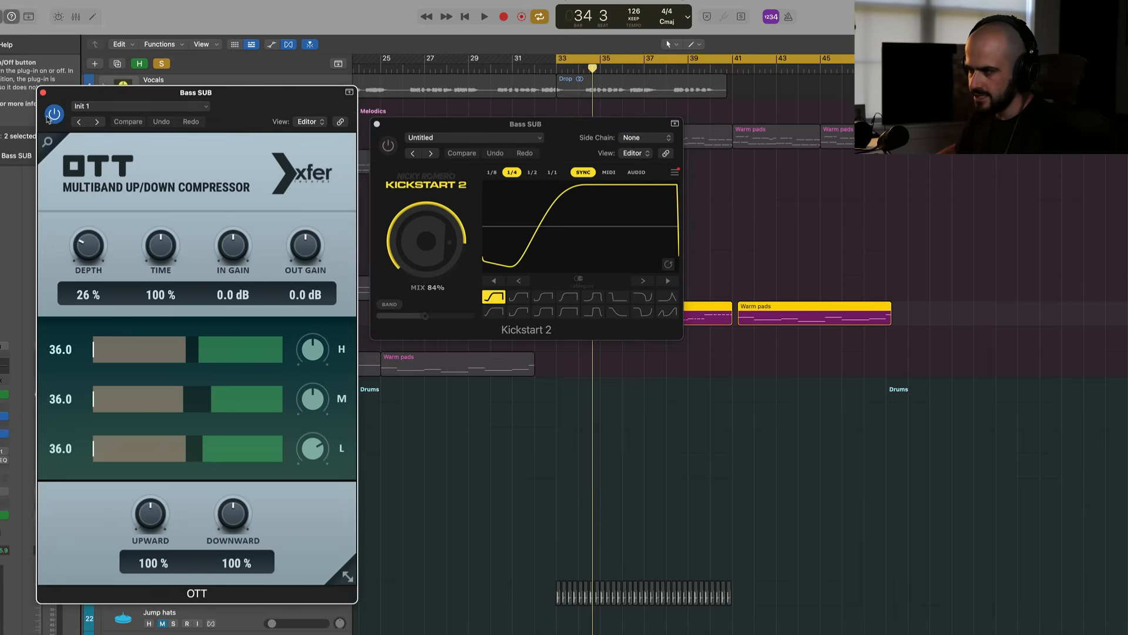
pyautogui.click(388, 144)
pyautogui.press('space')
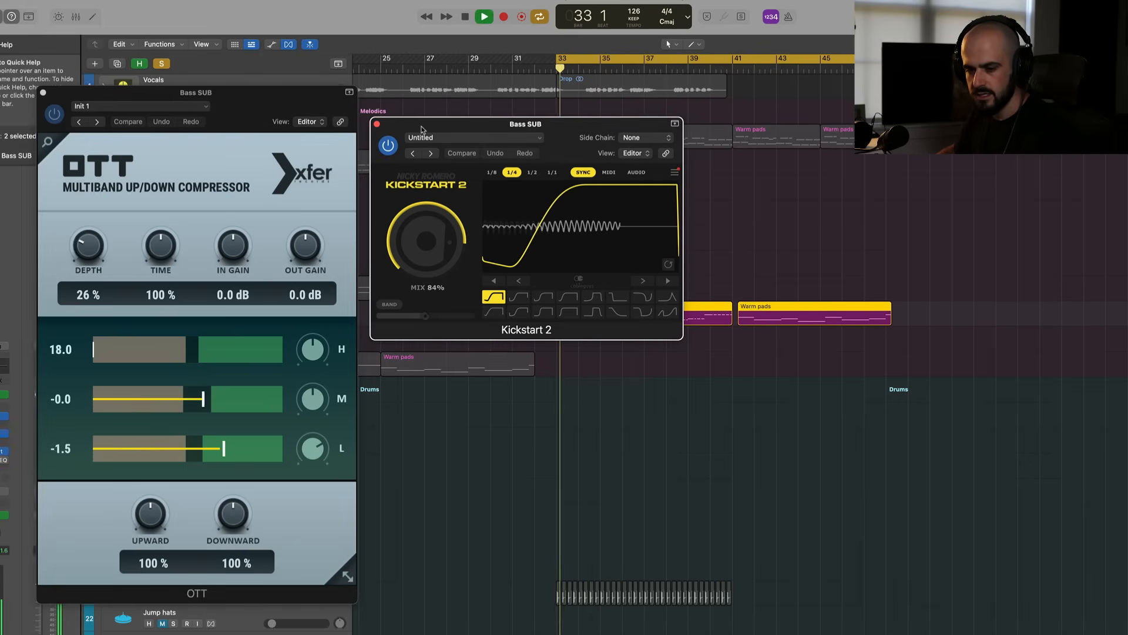
pyautogui.press('space')
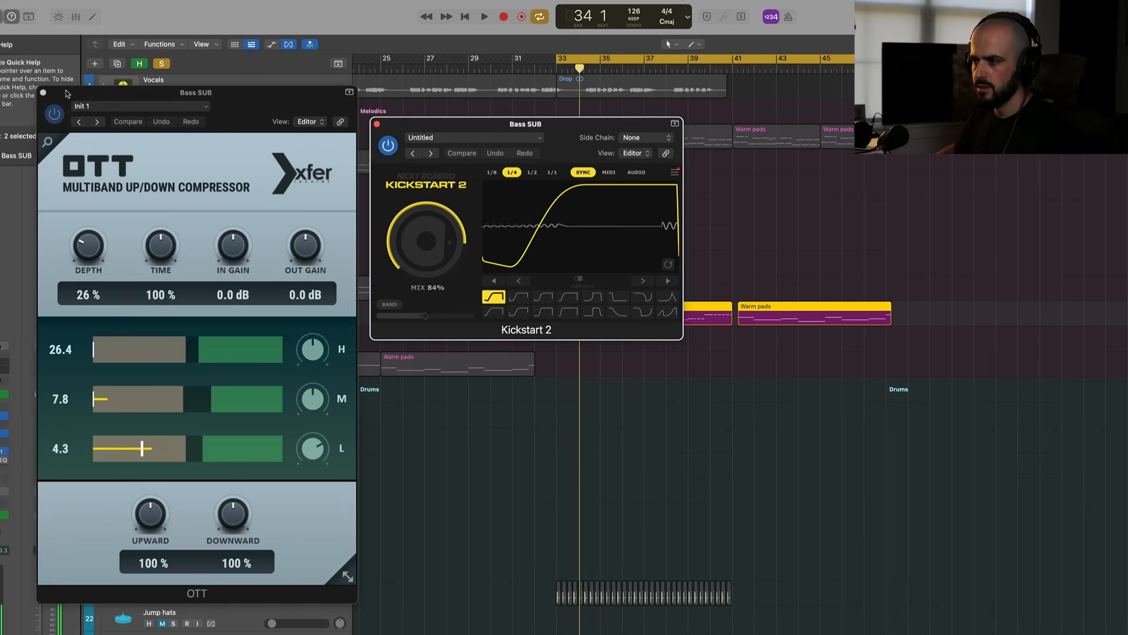
pyautogui.click(44, 92)
pyautogui.click(377, 123)
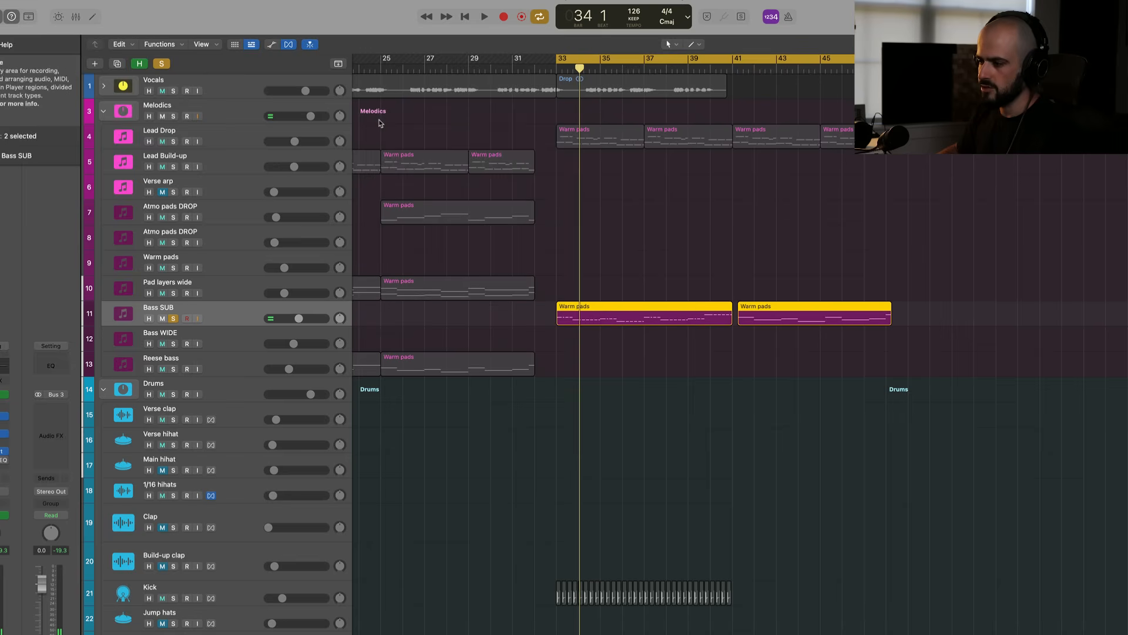
# Unsolo the Bass SUB track and play the drop together with the Lead Drop track.
pyautogui.click(173, 319)
pyautogui.click(629, 421)
pyautogui.press('space')
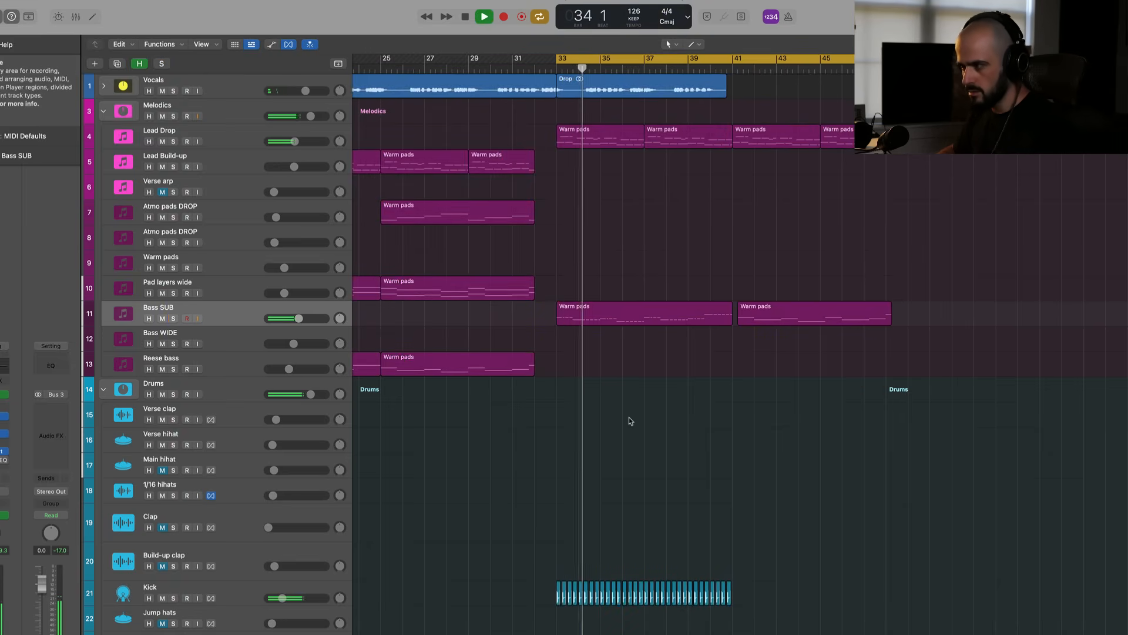
pyautogui.click(238, 145)
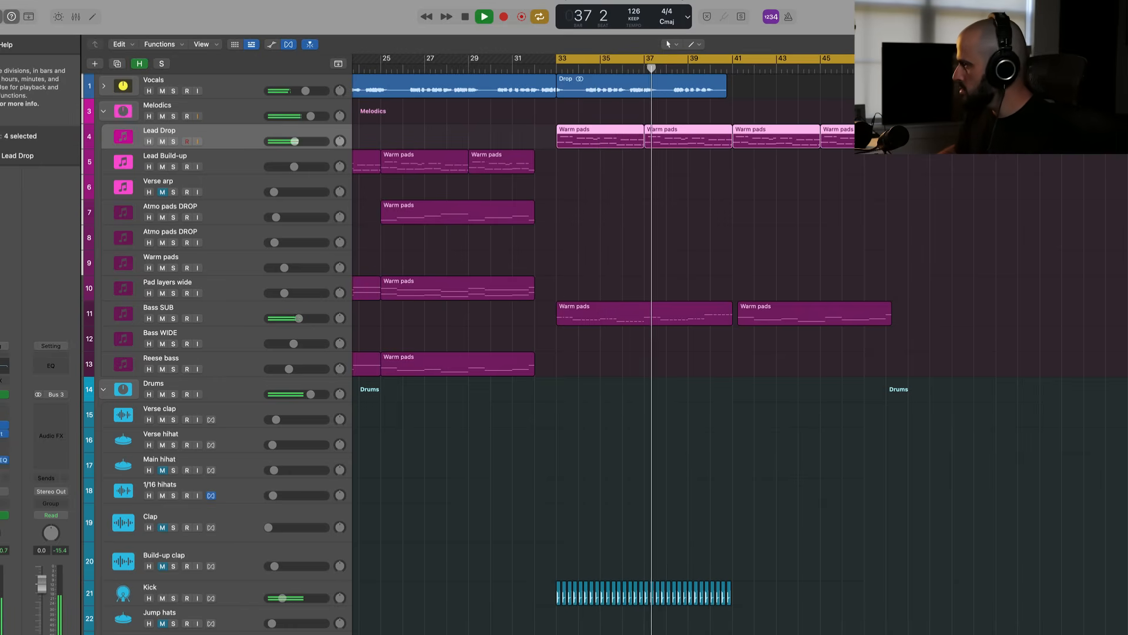
pyautogui.press('space')
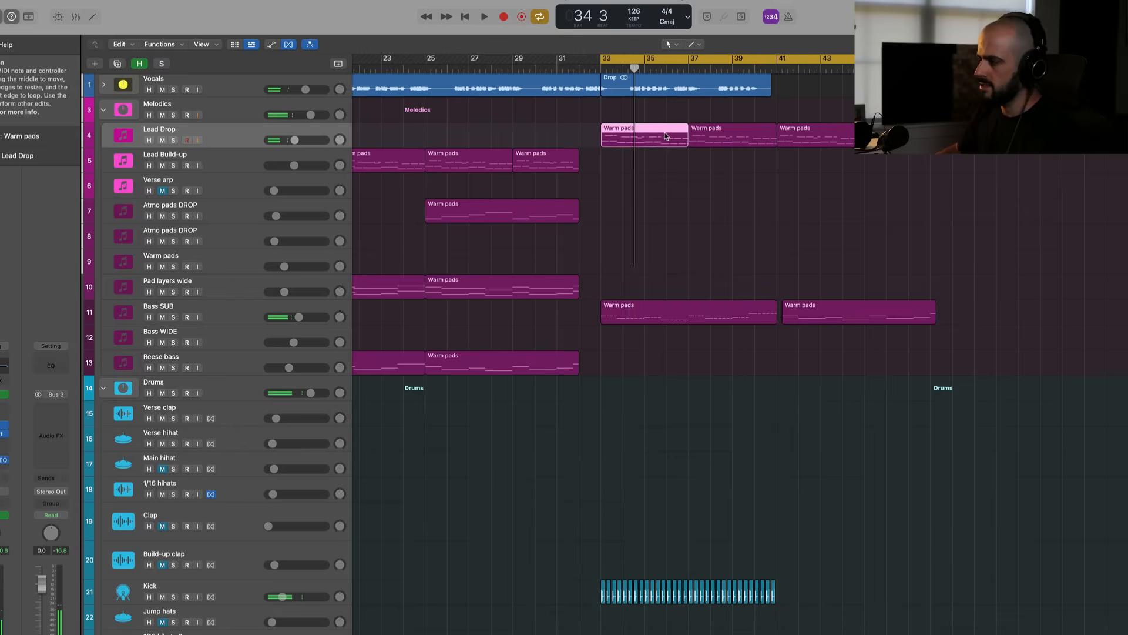
# Transpose all notes in the first Lead Drop region up one octave and play the drop.
pyautogui.doubleClick(666, 137)
pyautogui.moveTo(779, 617); pyautogui.dragTo(268, 350)
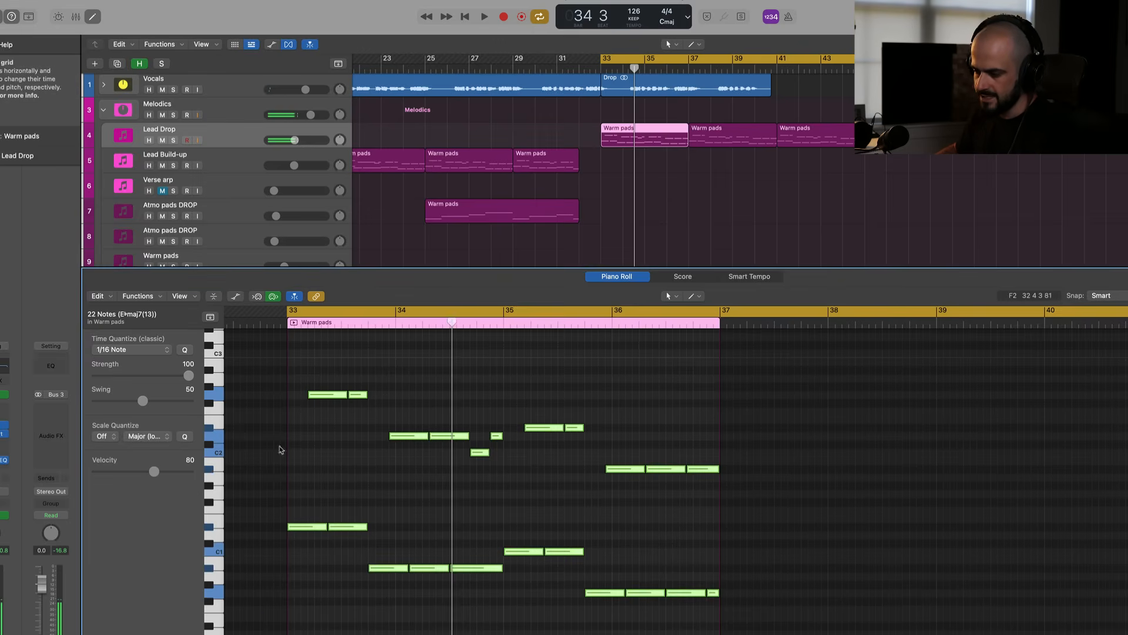
pyautogui.moveTo(299, 529); pyautogui.dragTo(298, 429)
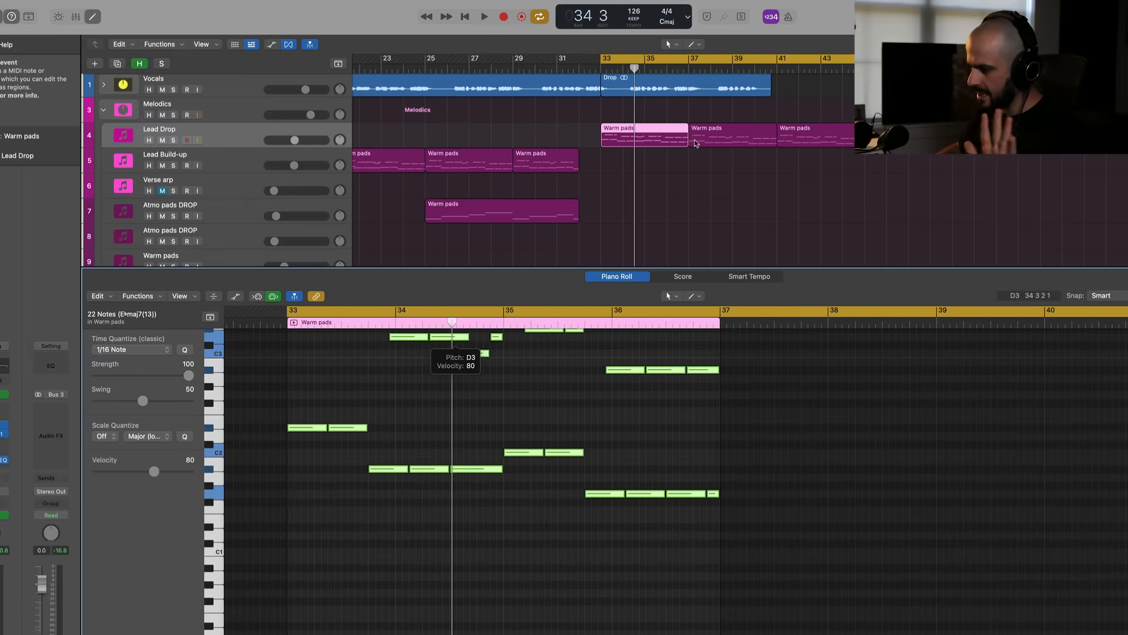
pyautogui.scroll(5, 692, 419)
pyautogui.click(692, 419)
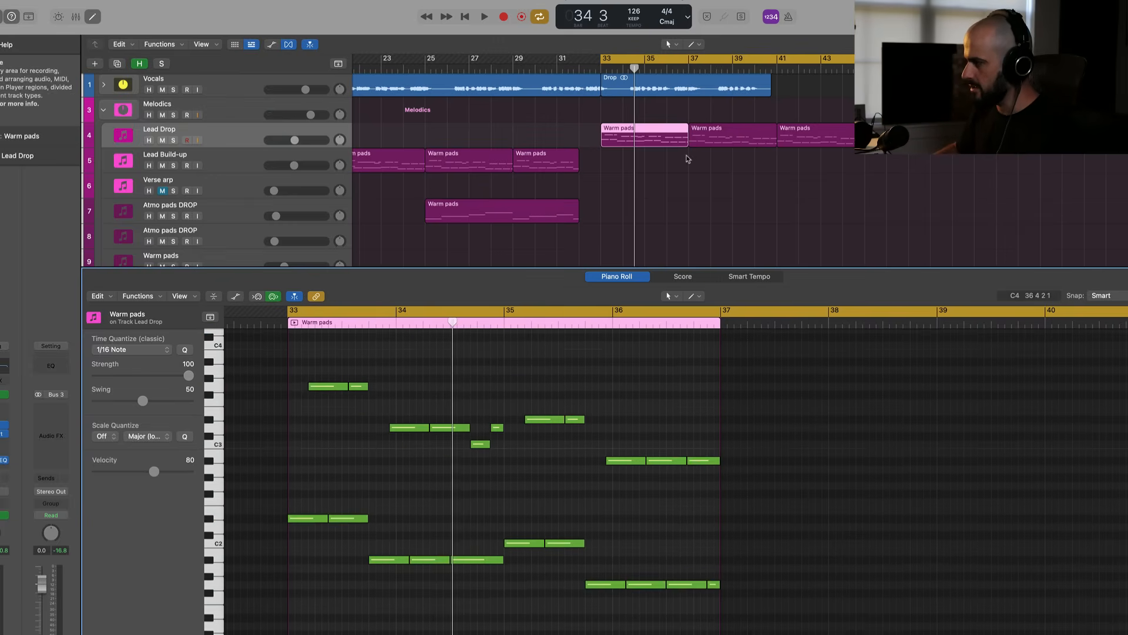
pyautogui.click(703, 167)
pyautogui.press('space')
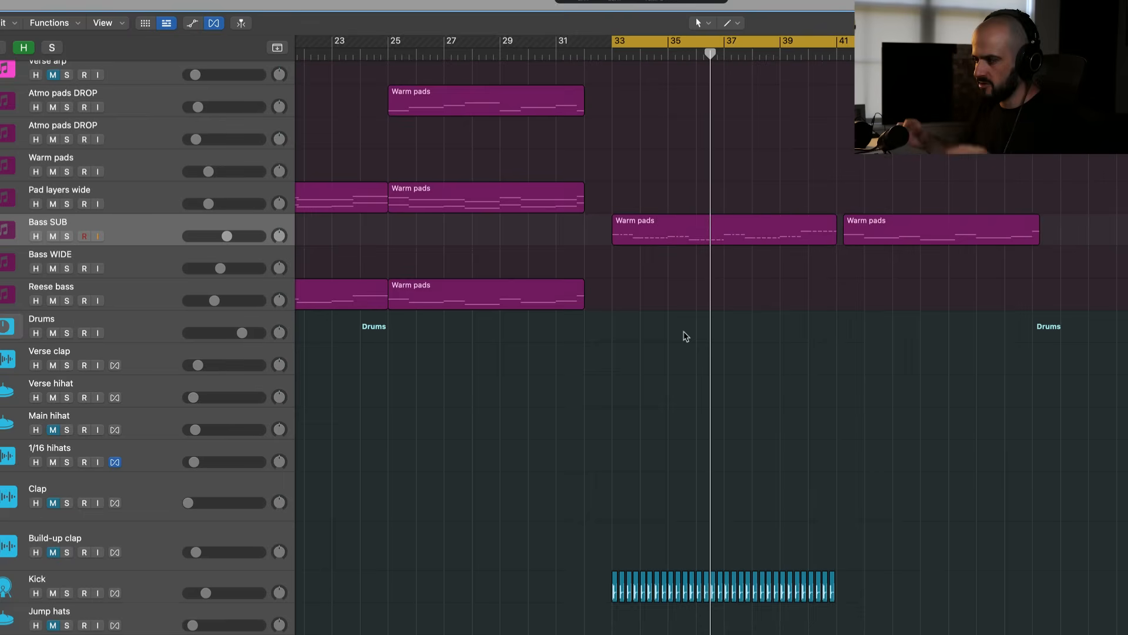
# Solo the Bass SUB track and check its stereo width in Ozone Imager 2 during playback.
pyautogui.click(666, 228)
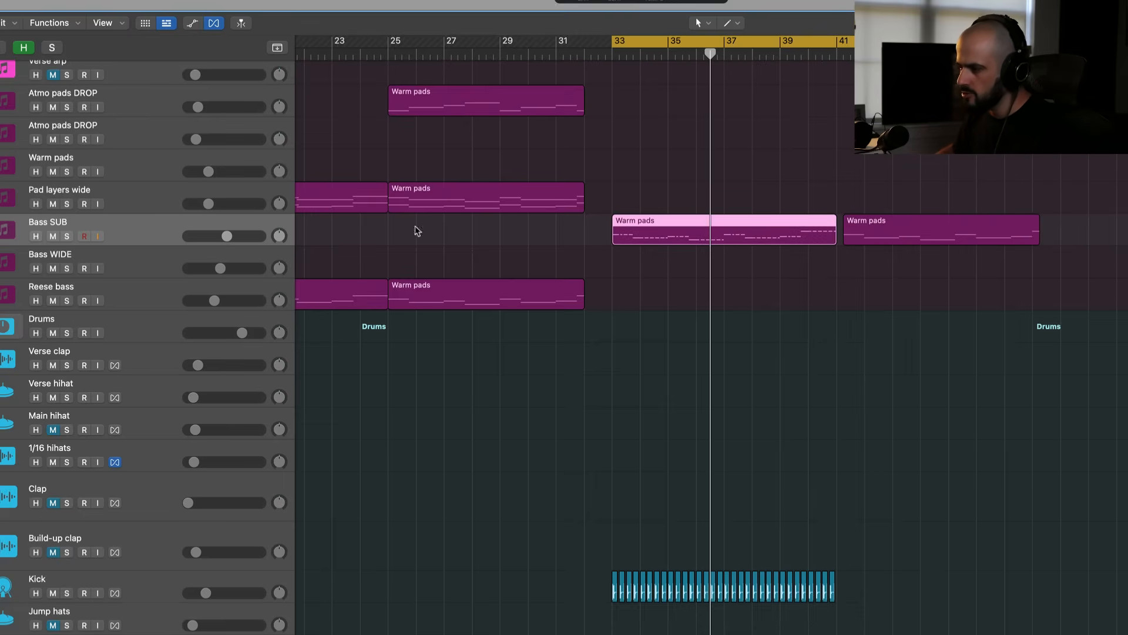
pyautogui.click(66, 236)
pyautogui.click(1, 353)
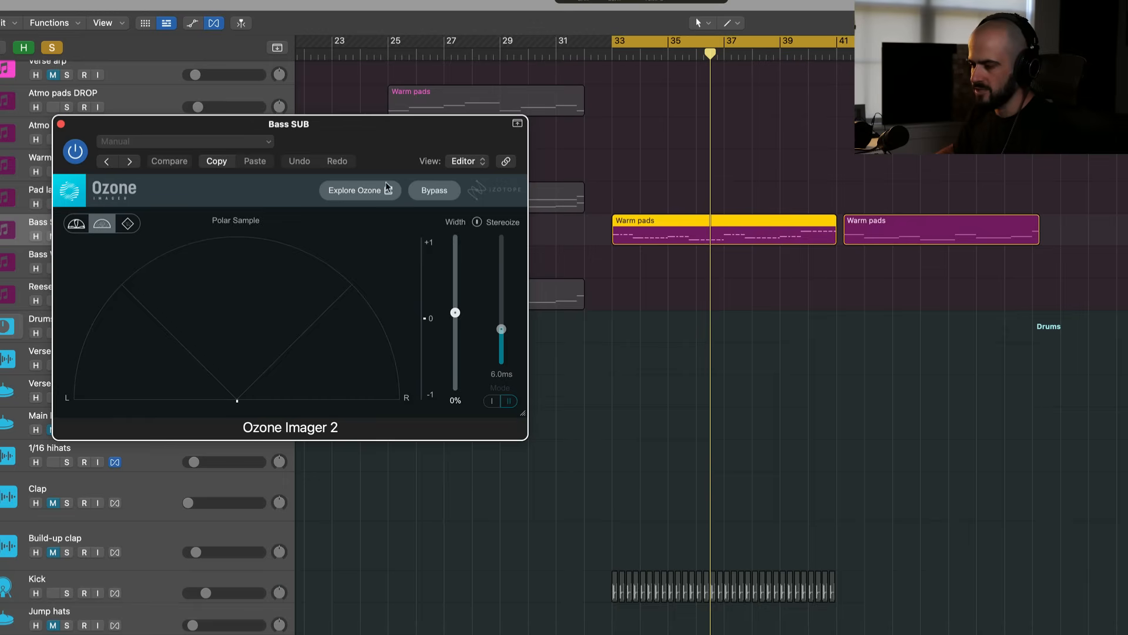
pyautogui.press('space')
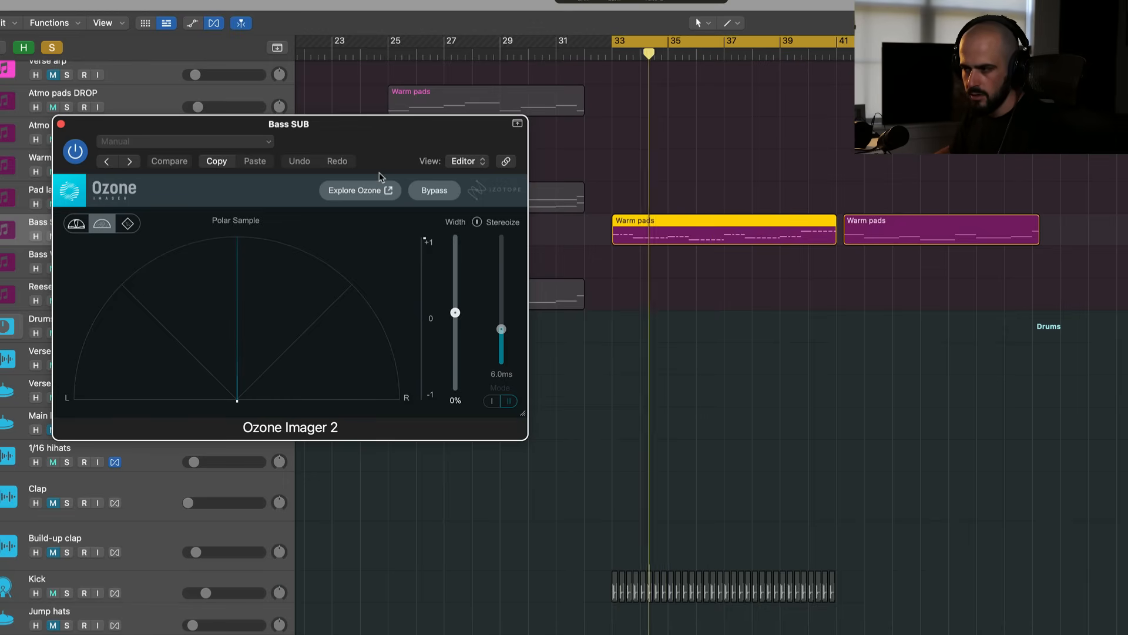
pyautogui.click(61, 124)
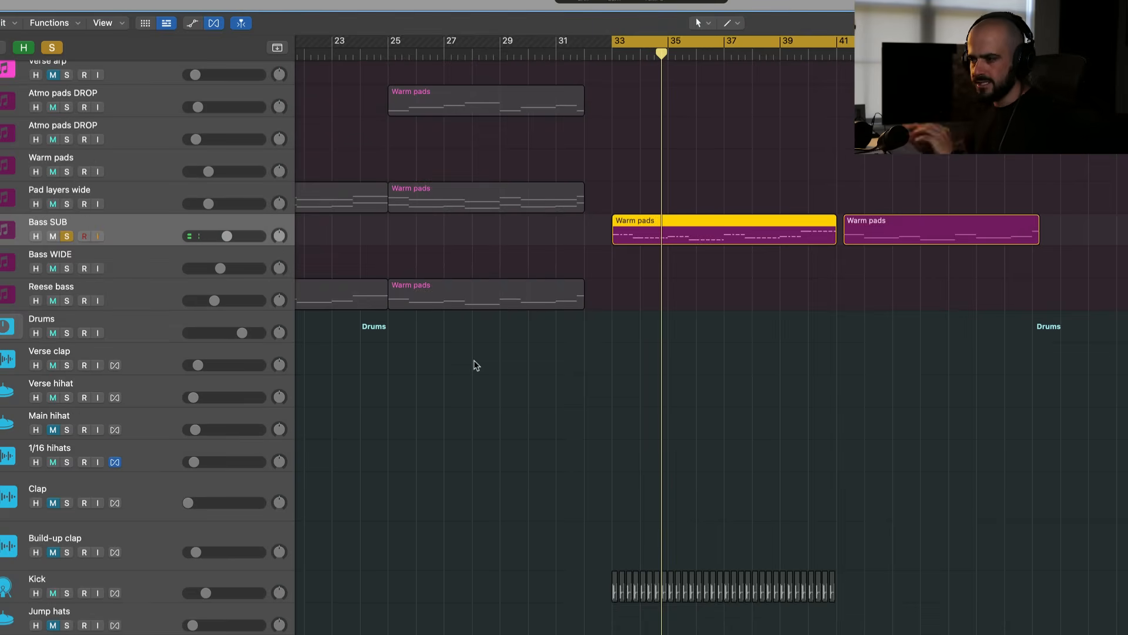
pyautogui.click(66, 237)
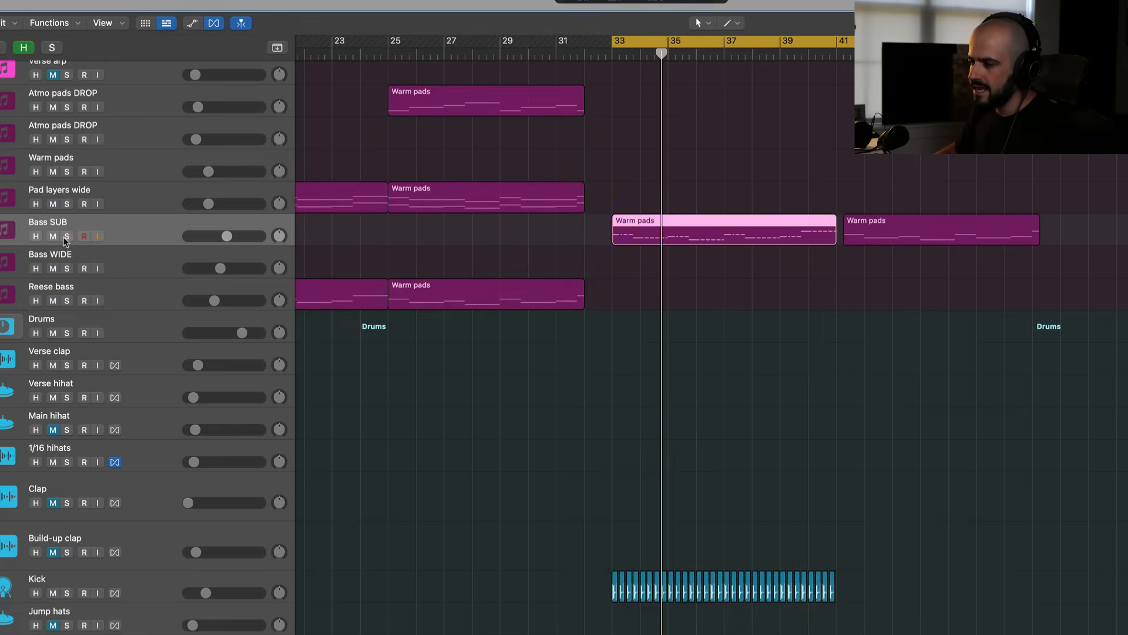
# Copy the first Bass SUB region to the Bass WIDE track at bar 33.
pyautogui.click(724, 284)
pyautogui.click(724, 229)
pyautogui.moveTo(726, 230); pyautogui.dragTo(727, 262)
pyautogui.press('Return')
pyautogui.click(98, 258)
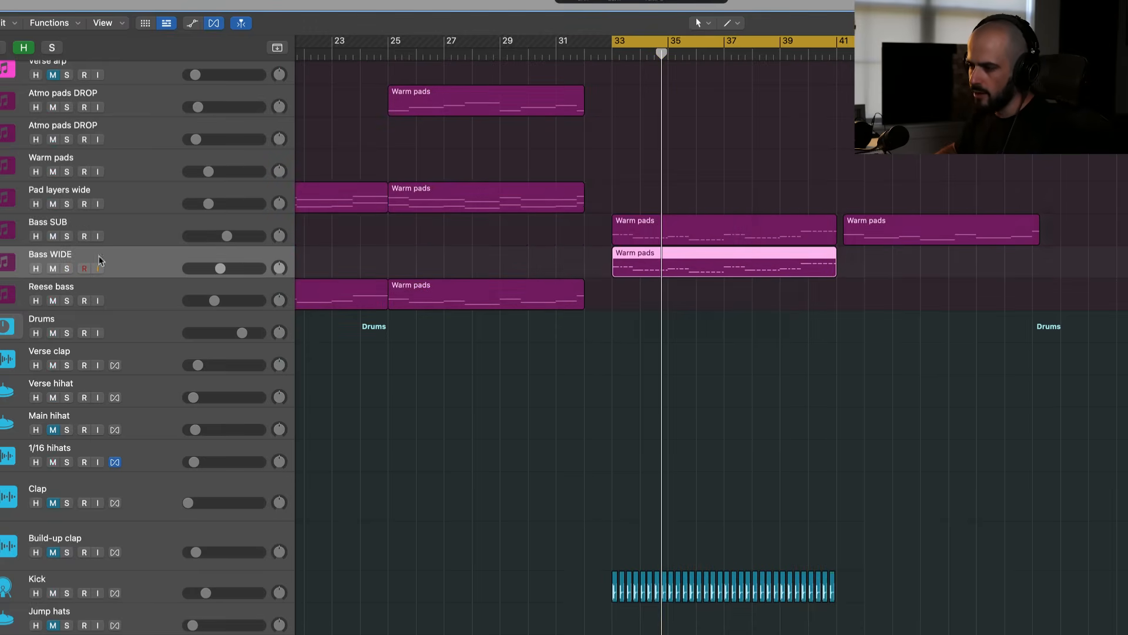
# Solo the Bass WIDE track and check its stereo width in Ozone Imager 2 during playback.
pyautogui.click(67, 269)
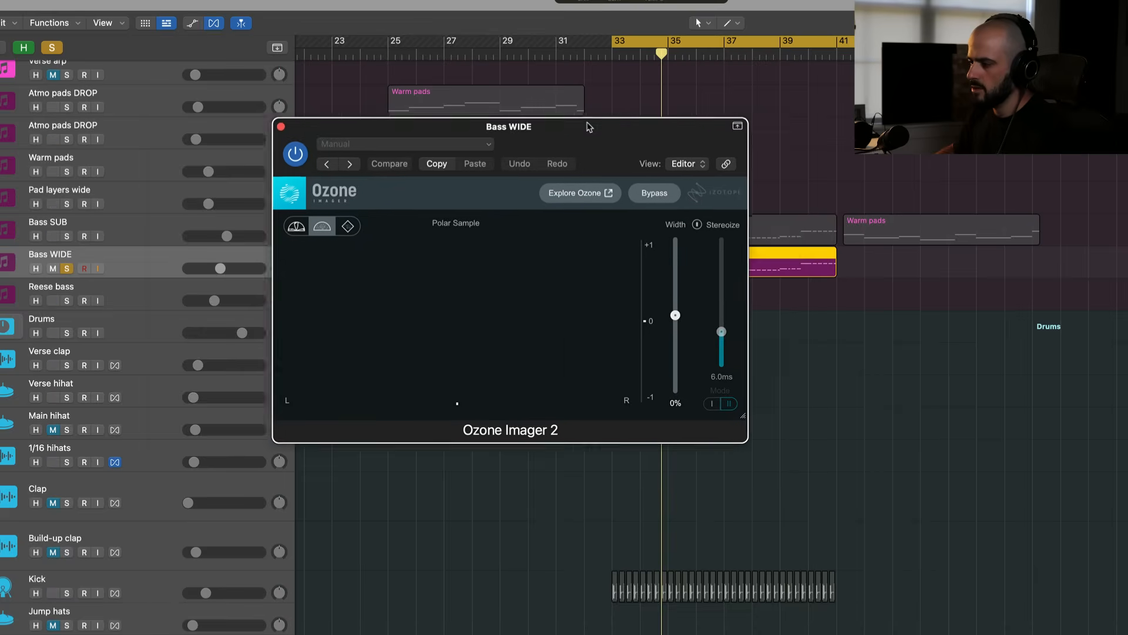
pyautogui.moveTo(587, 125); pyautogui.dragTo(382, 136)
pyautogui.hotkey('shift', 'space')
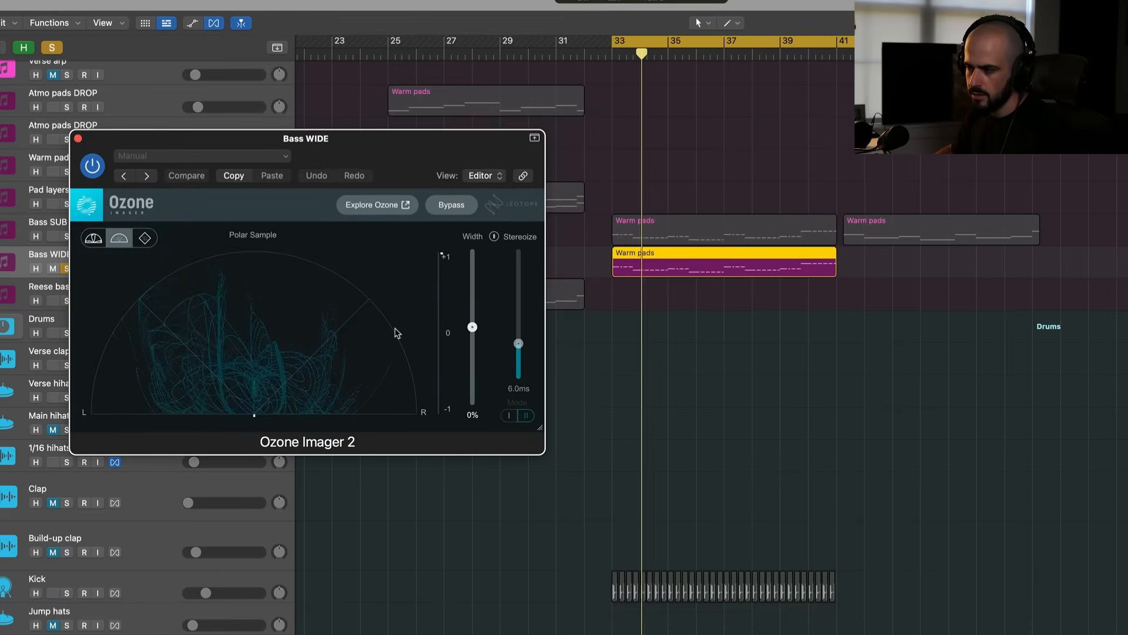
pyautogui.click(78, 139)
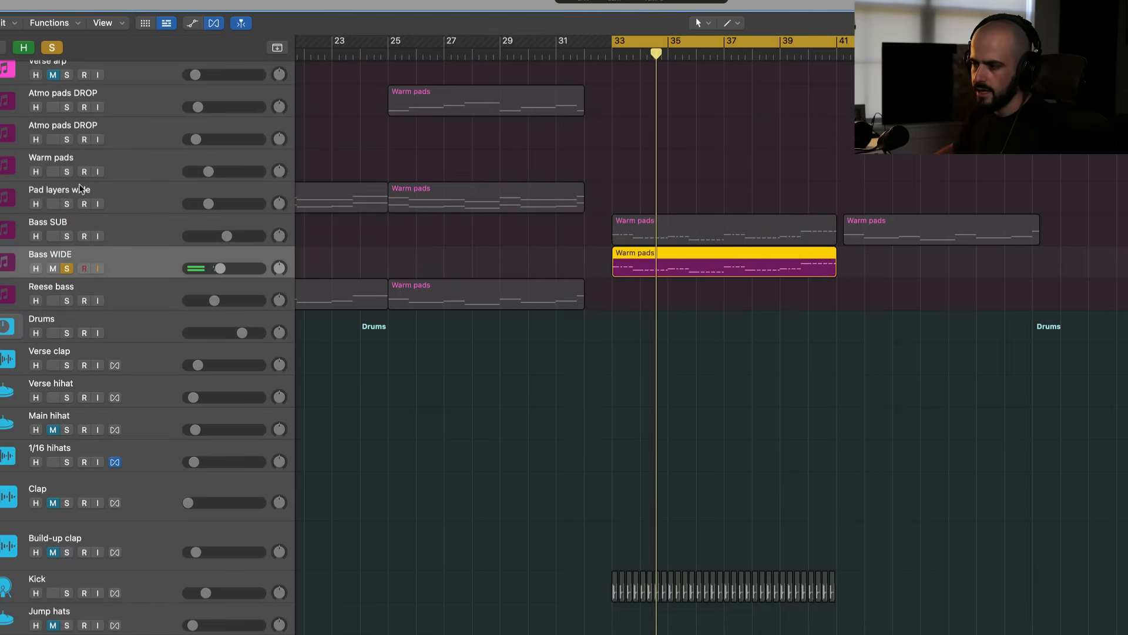
# Solo Bass SUB along with Bass WIDE to hear both layers together and unsolo both tracks.
pyautogui.click(66, 236)
pyautogui.hotkey('shift', 'space')
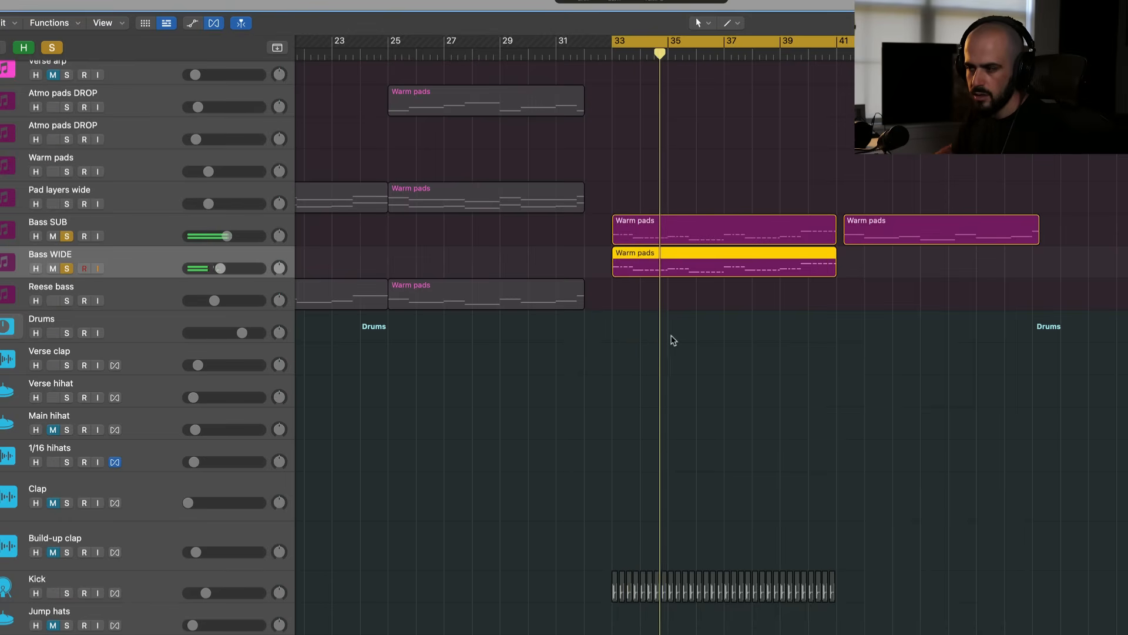
pyautogui.click(67, 269)
pyautogui.click(66, 236)
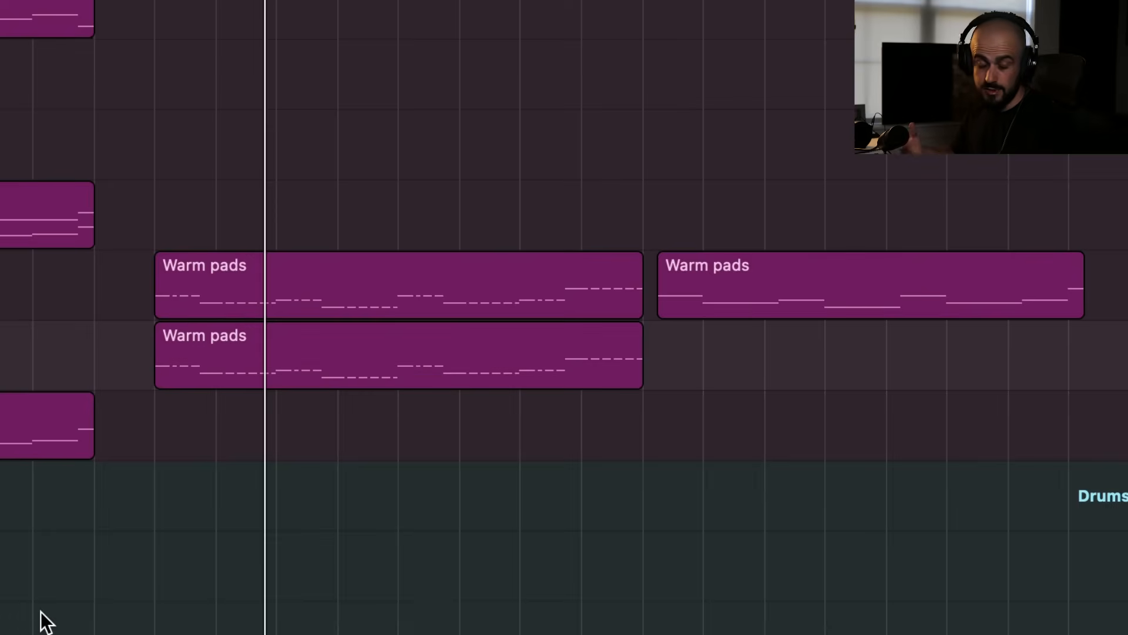
# Set the cycle range from bar 25 to about bar 45 and play the build-up leading into the drop.
pyautogui.press('space')
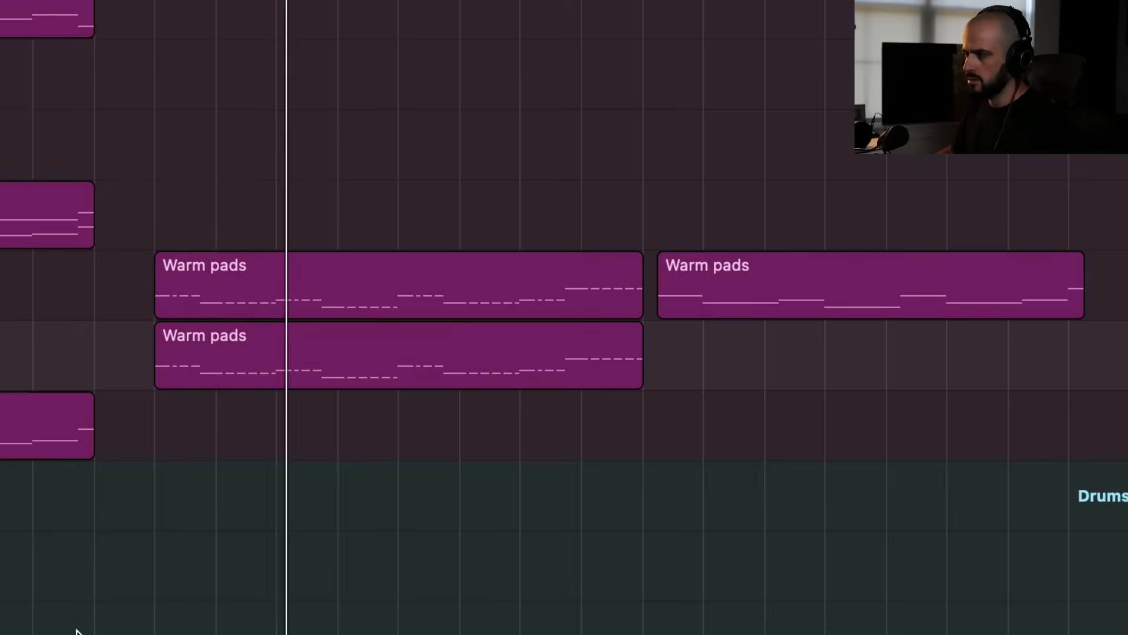
pyautogui.moveTo(227, 41); pyautogui.dragTo(790, 40)
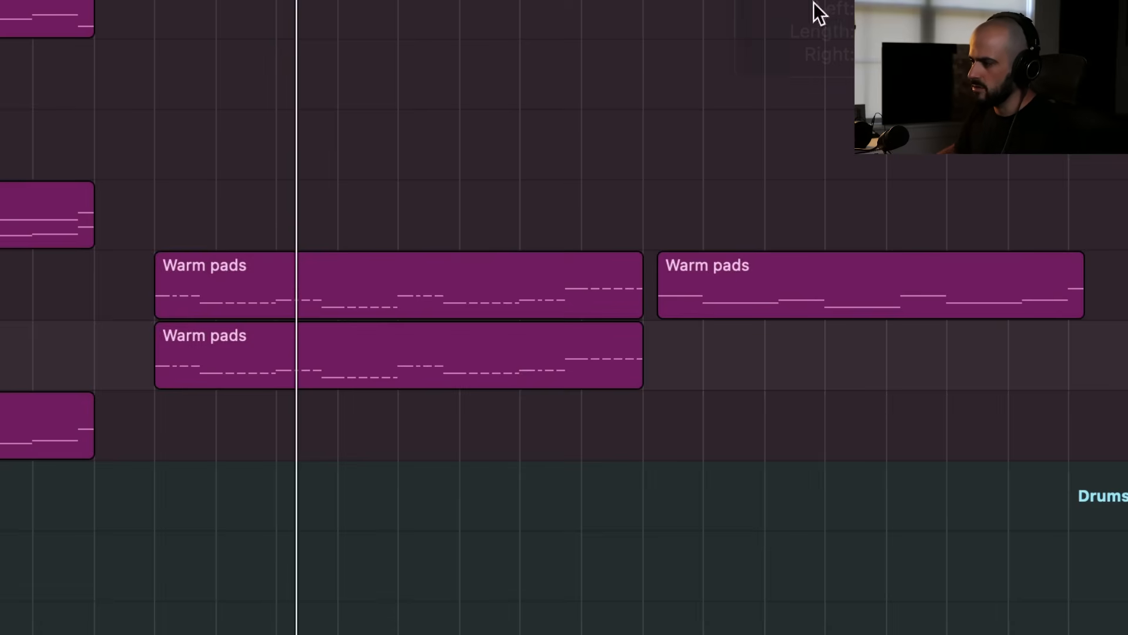
pyautogui.press('space')
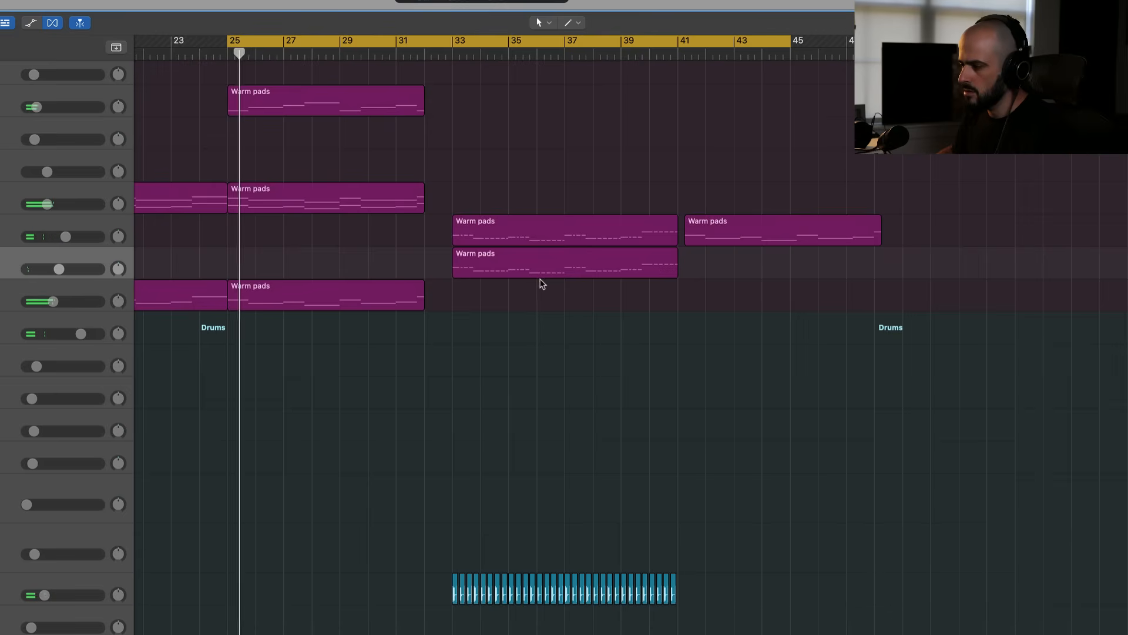
# Automate the frequency on the lowest melodic track to rise from its minimum at bar 25 to 195 Hz around bar 32.
pyautogui.click(10, 293)
pyautogui.click(32, 24)
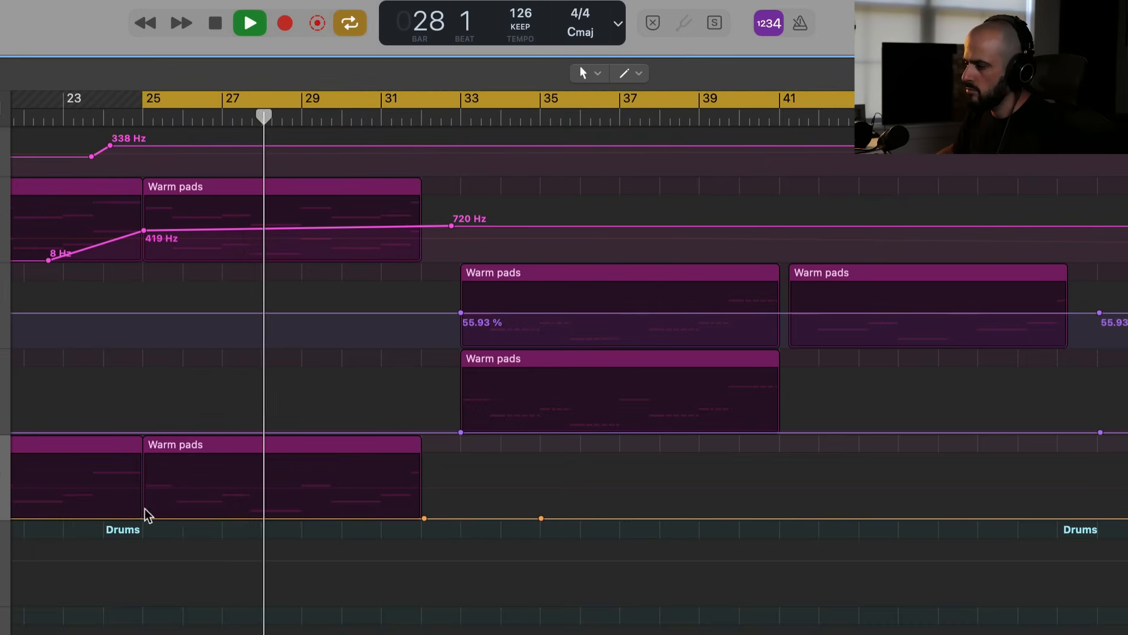
pyautogui.moveTo(435, 523); pyautogui.dragTo(436, 499)
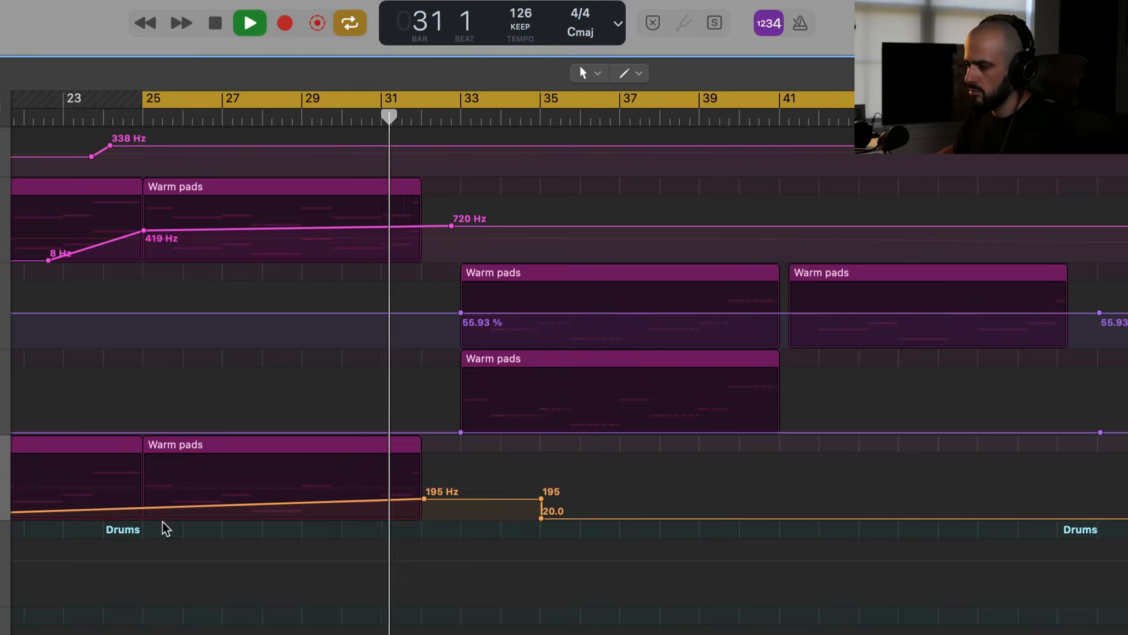
pyautogui.moveTo(142, 508); pyautogui.dragTo(143, 527)
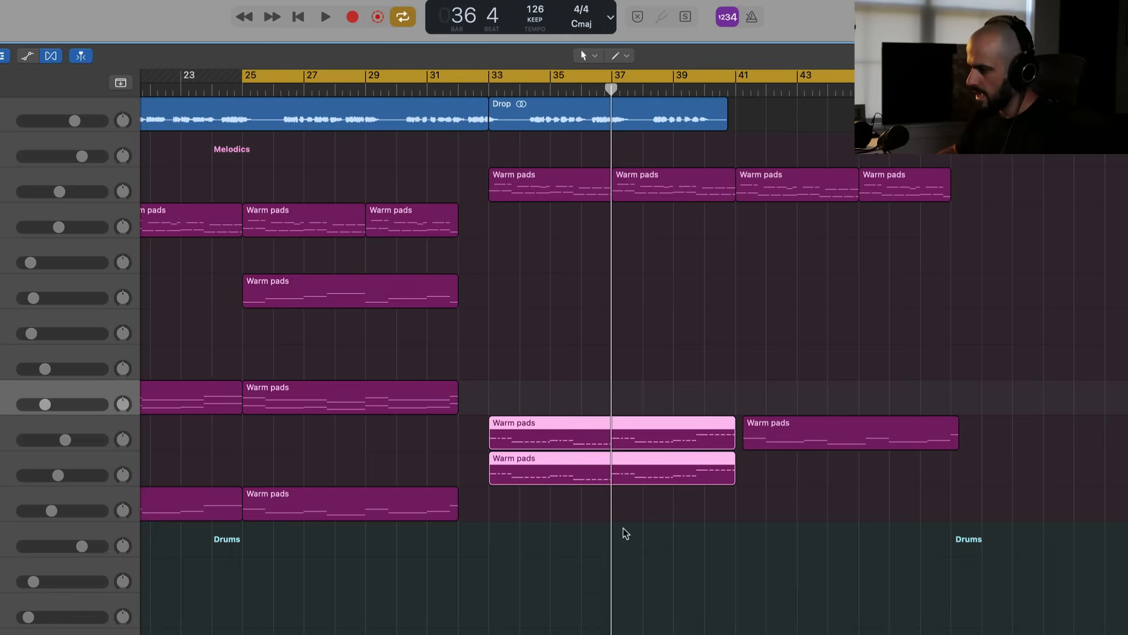
# Repeat the Bass SUB and Bass WIDE drop regions from bar 41 without copying their automation data.
pyautogui.press('super+r')
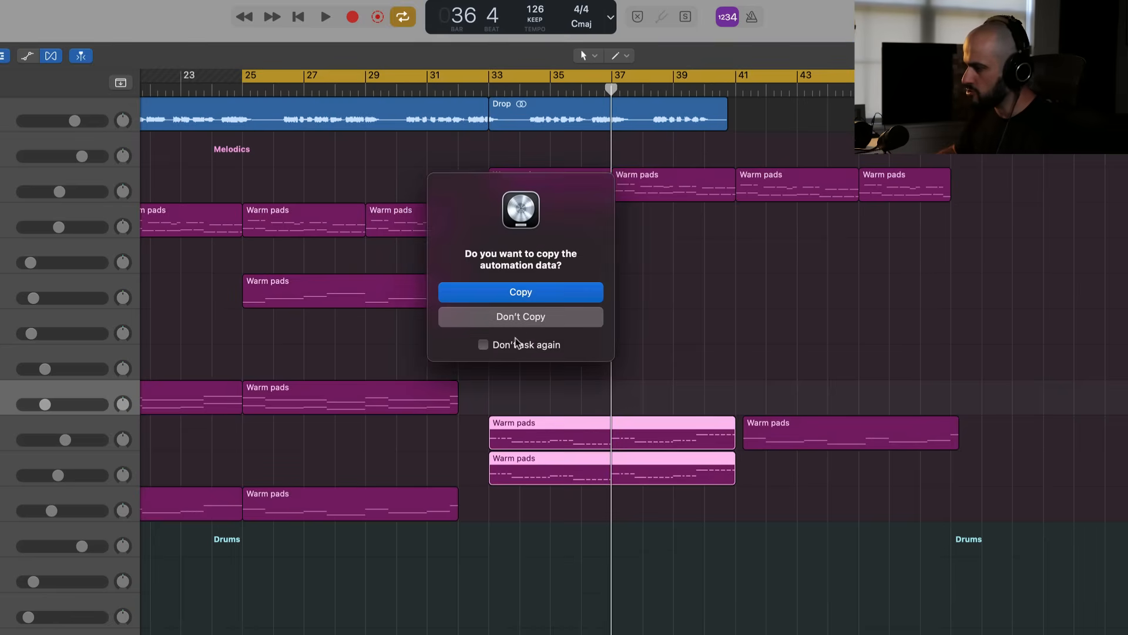
pyautogui.click(522, 321)
pyautogui.moveTo(735, 93); pyautogui.dragTo(736, 89)
pyautogui.press('super+Left')
pyautogui.press('super+Left')
pyautogui.press('super+Left')
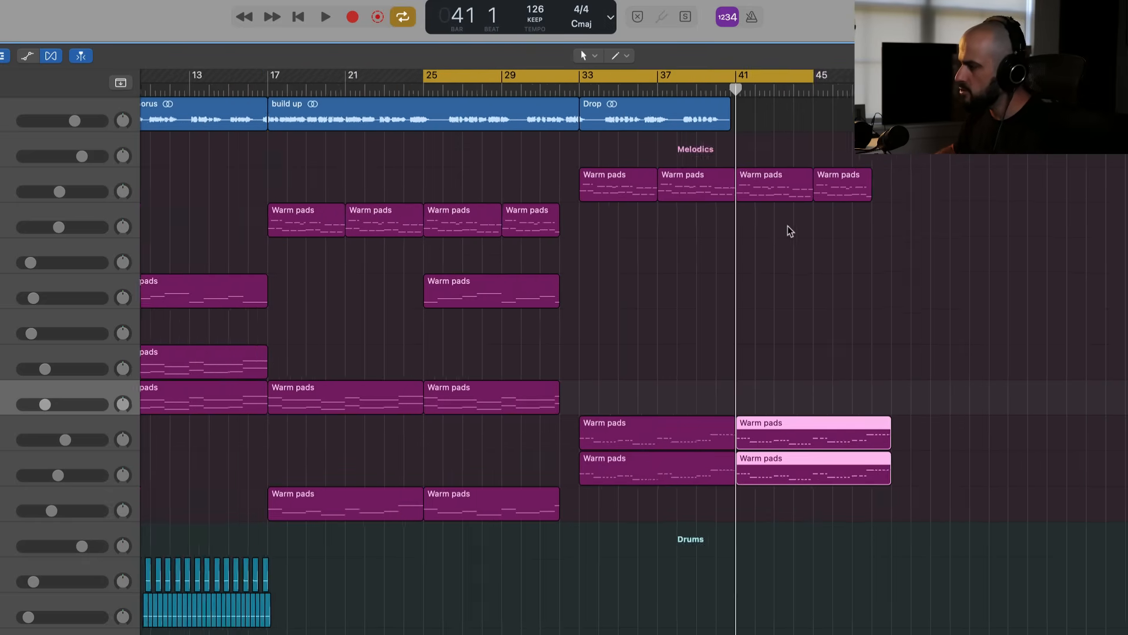
pyautogui.press('super+Right')
pyautogui.press('super+Right')
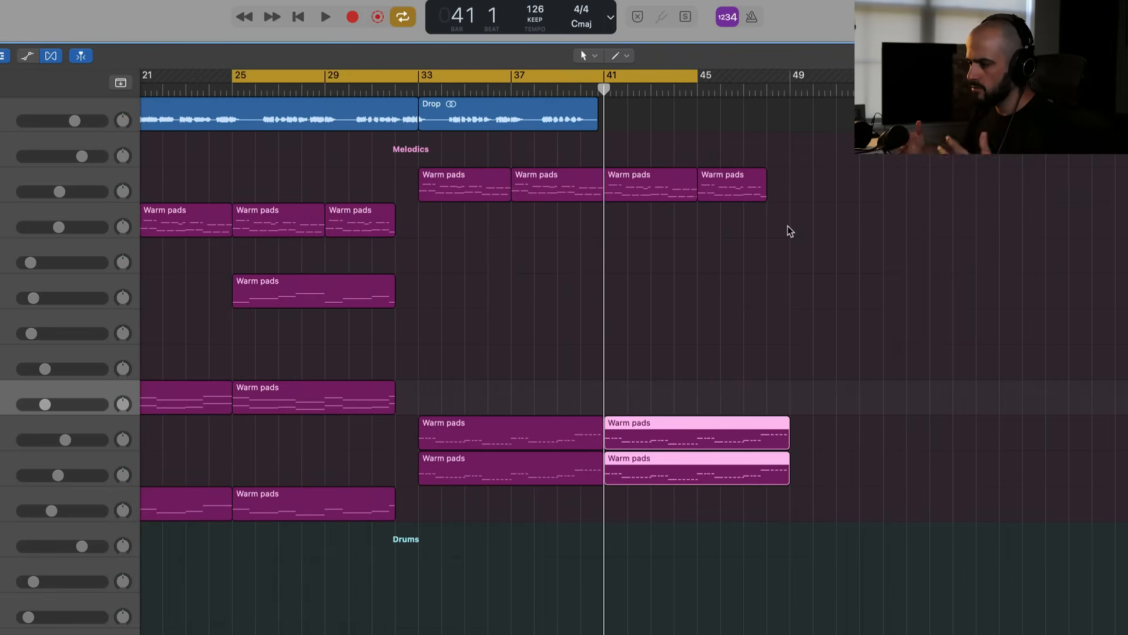
# Copy the build-up region on the Atmo pads DROP track to about bar 41 without its automation data.
pyautogui.click(314, 306)
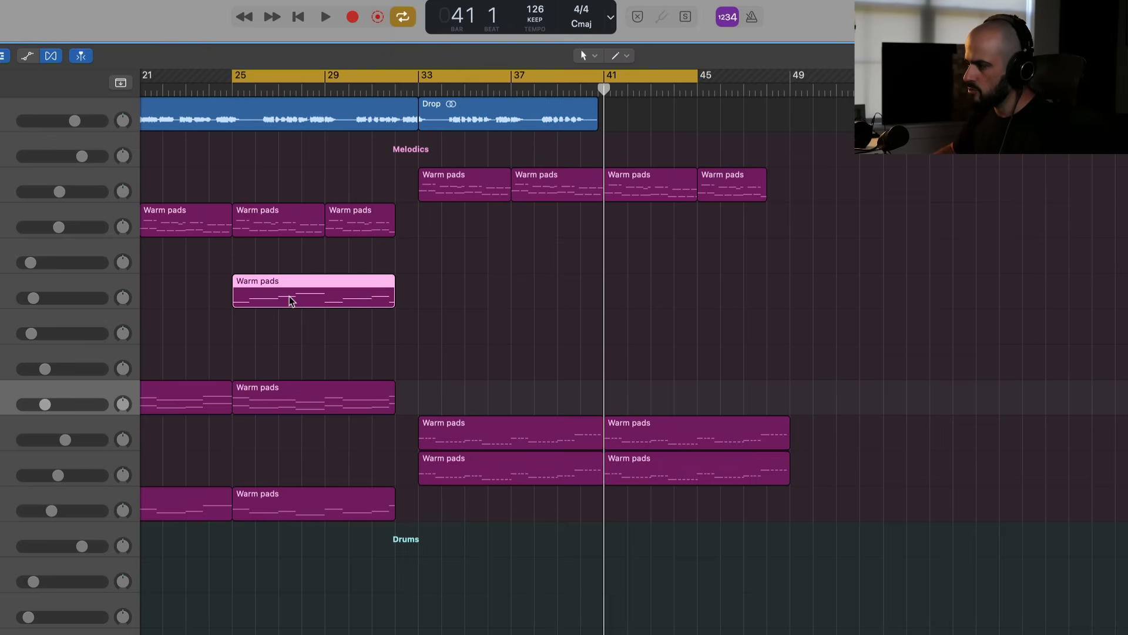
pyautogui.moveTo(287, 303); pyautogui.dragTo(671, 301)
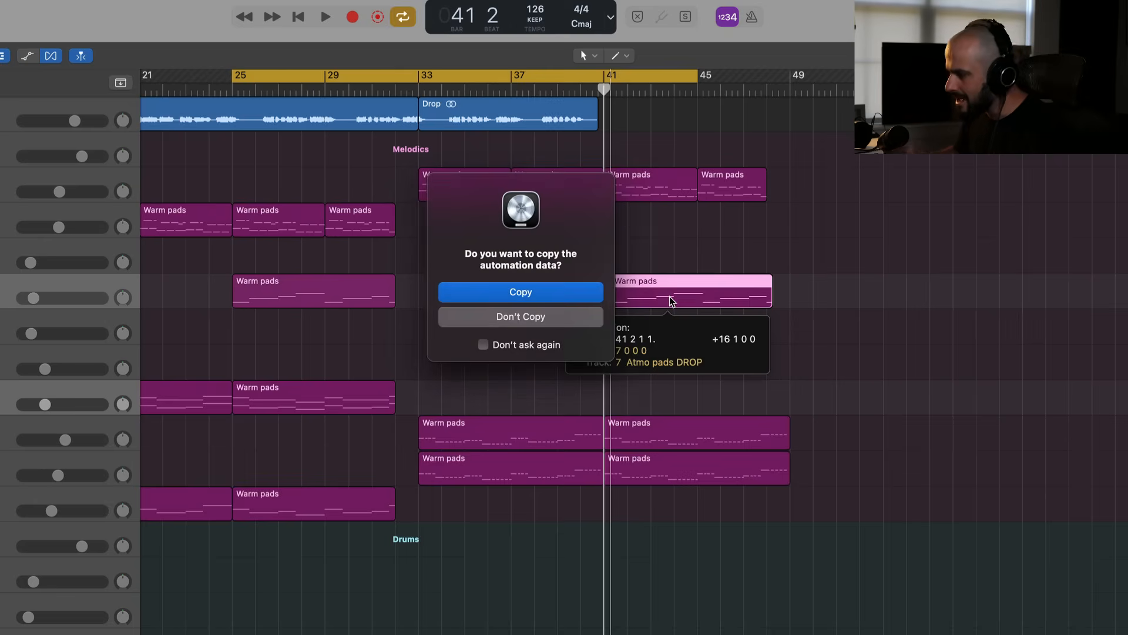
pyautogui.click(555, 327)
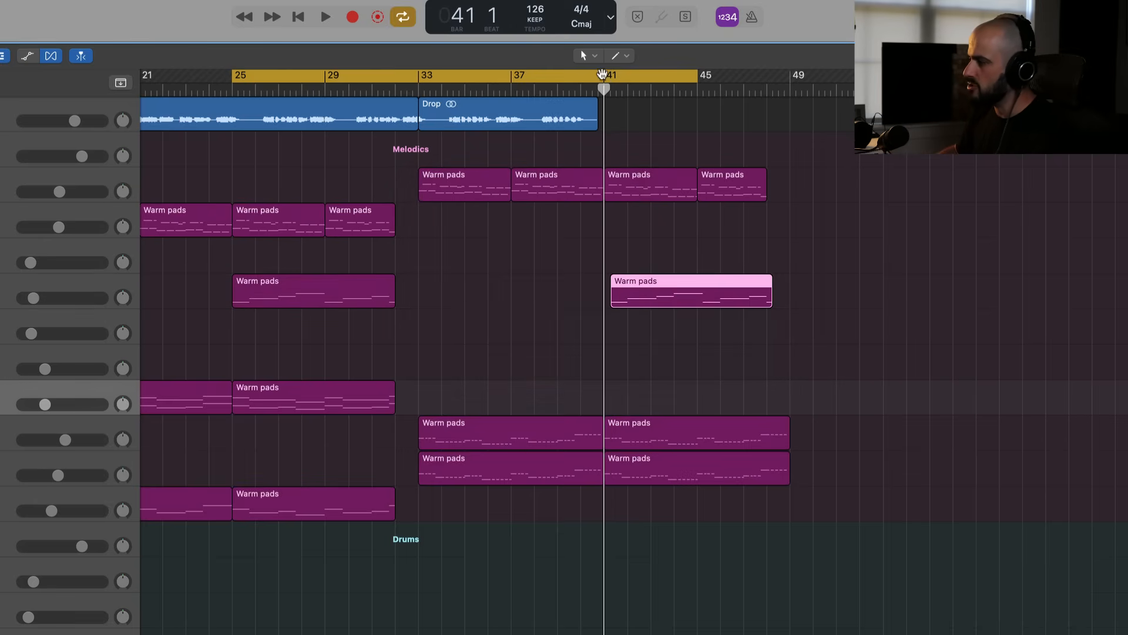
# Start the cycle range at bar 41, align the copied atmo pads region to that bar without moving automation, and play the section.
pyautogui.moveTo(602, 74); pyautogui.dragTo(973, 74)
pyautogui.press('space')
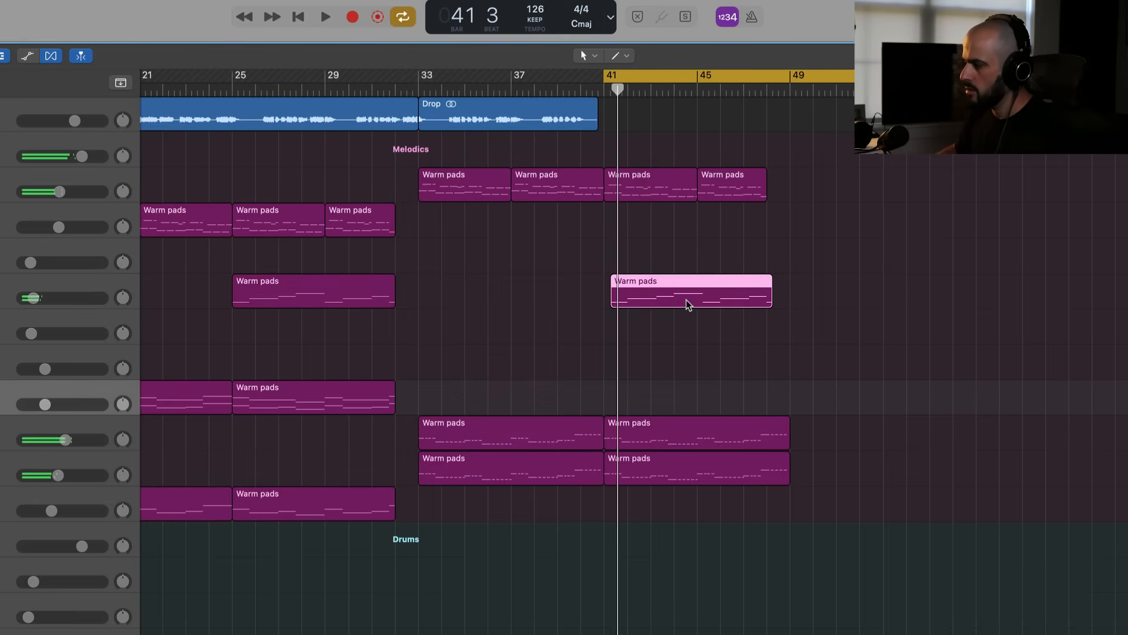
pyautogui.moveTo(686, 304); pyautogui.dragTo(682, 304)
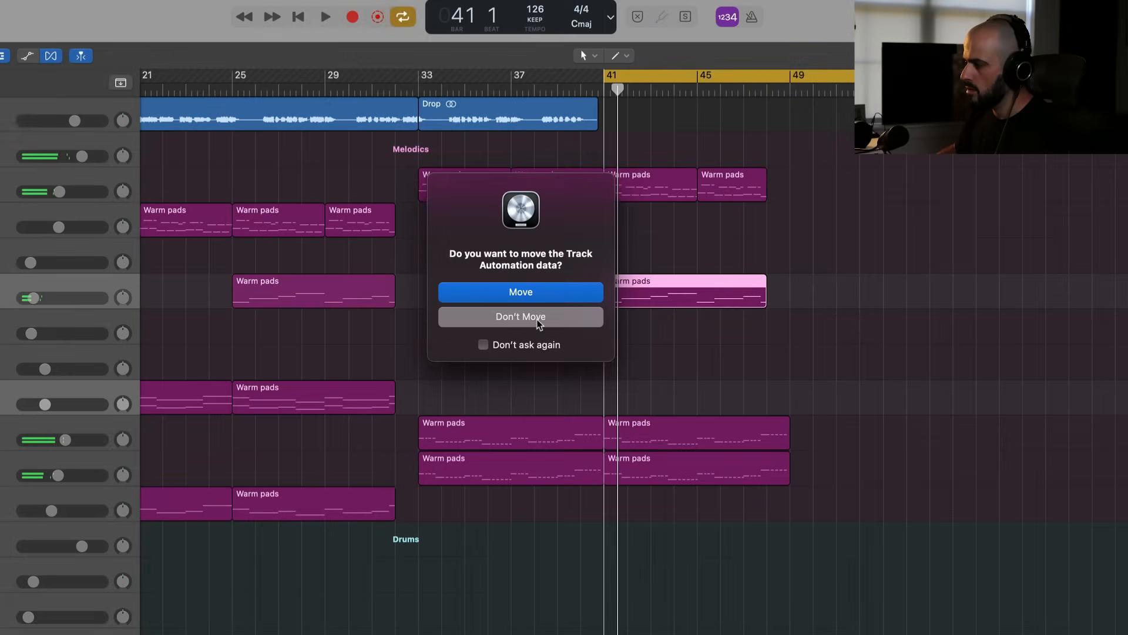
pyautogui.click(536, 320)
pyautogui.press('space')
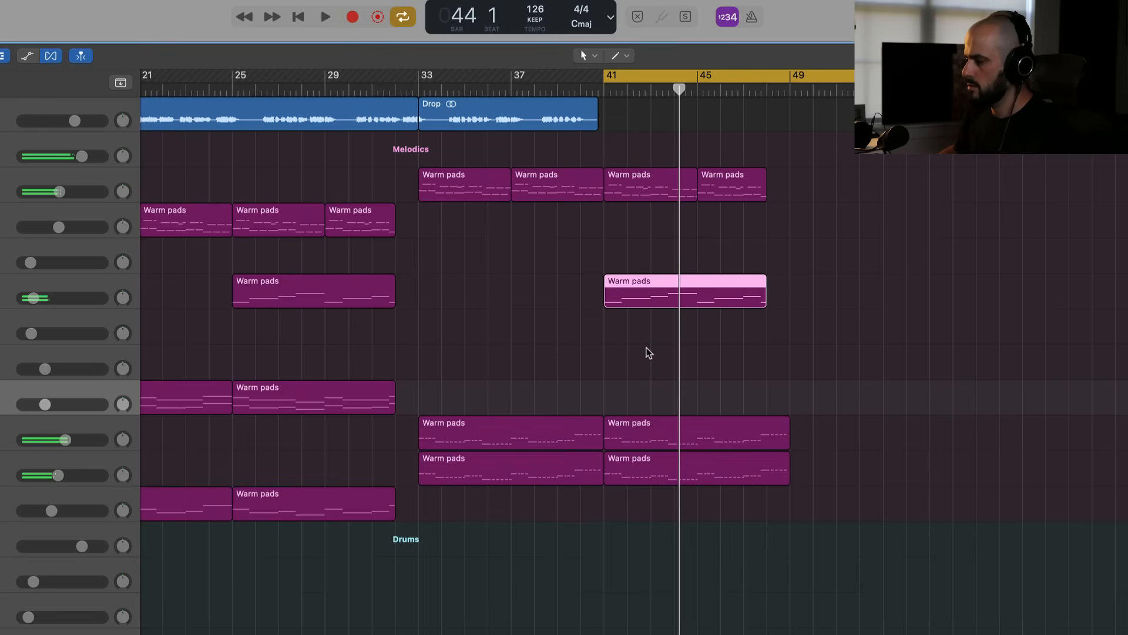
# Repeat the drop's kick regions for another eight bars and align the copies to start at bar 41.
pyautogui.scroll(-10, 649, 353)
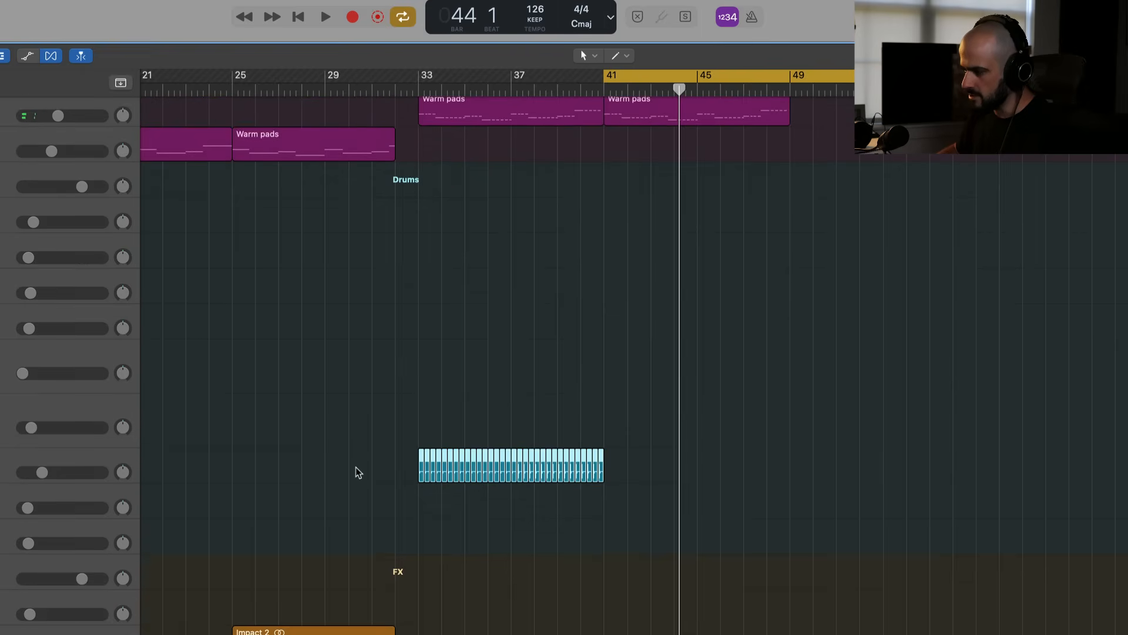
pyautogui.press('super+r')
pyautogui.press('super+Right')
pyautogui.press('super+Right')
pyautogui.press('super+Right')
pyautogui.press('super+Right')
pyautogui.press('super+Right')
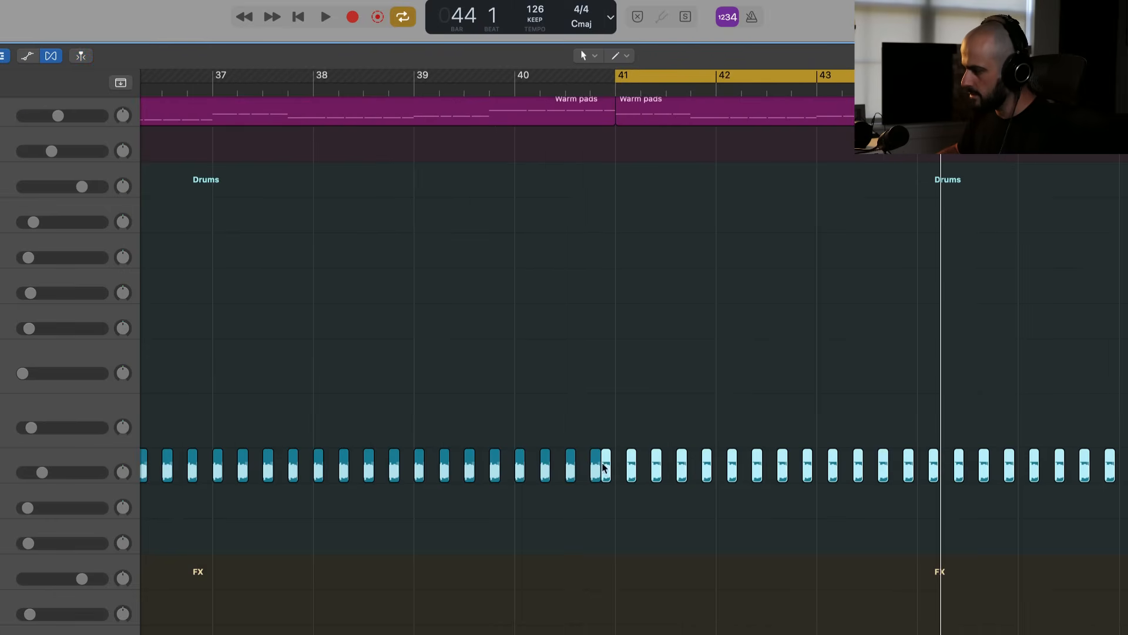
pyautogui.moveTo(605, 468); pyautogui.dragTo(620, 469)
pyautogui.press('super+Left')
pyautogui.press('super+Left')
pyautogui.press('super+Left')
pyautogui.press('super+Left')
pyautogui.press('super+Left')
# Copy the earlier series of 1/16 hi-hat regions and paste it on the same track at bar 41.
pyautogui.moveTo(390, 335); pyautogui.dragTo(216, 323)
pyautogui.click(79, 315)
pyautogui.press('super+Right')
pyautogui.press('super+Right')
pyautogui.press('super+Right')
pyautogui.press('super+Right')
pyautogui.press('super+Right')
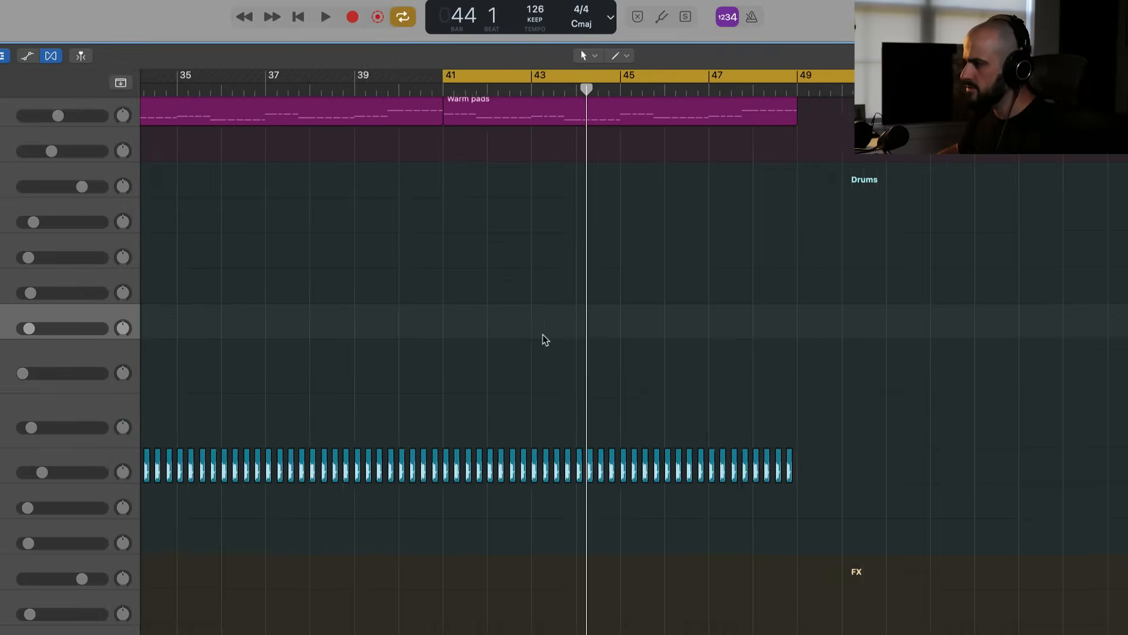
pyautogui.click(398, 87)
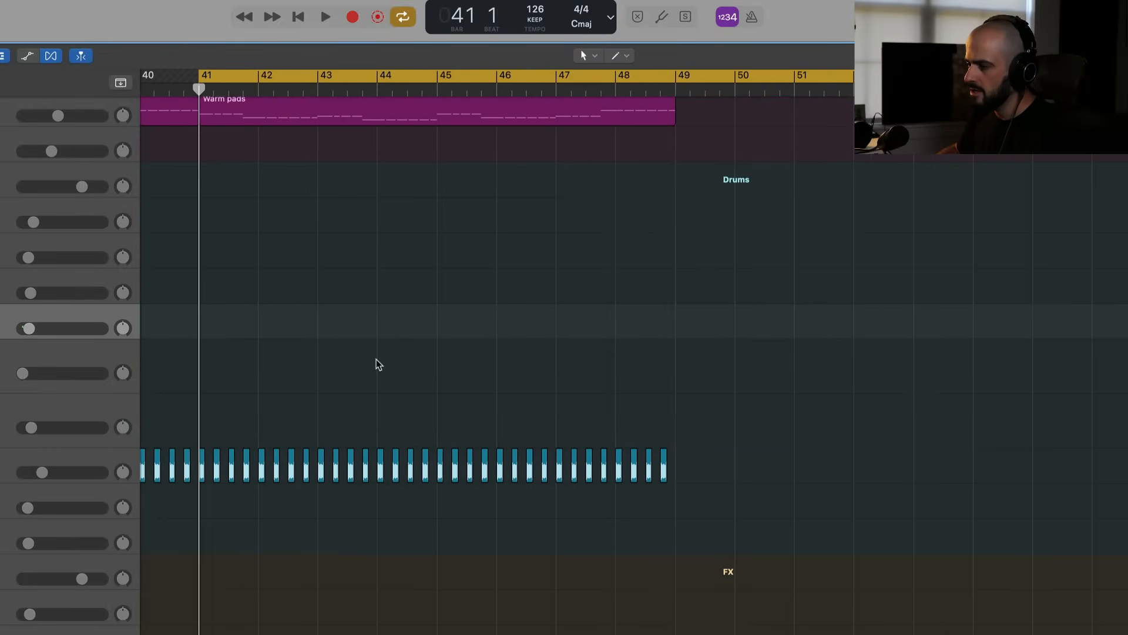
pyautogui.press('super+v')
pyautogui.press('super+Left')
pyautogui.press('super+Left')
pyautogui.press('super+Left')
pyautogui.press('super+Left')
pyautogui.press('super+Left')
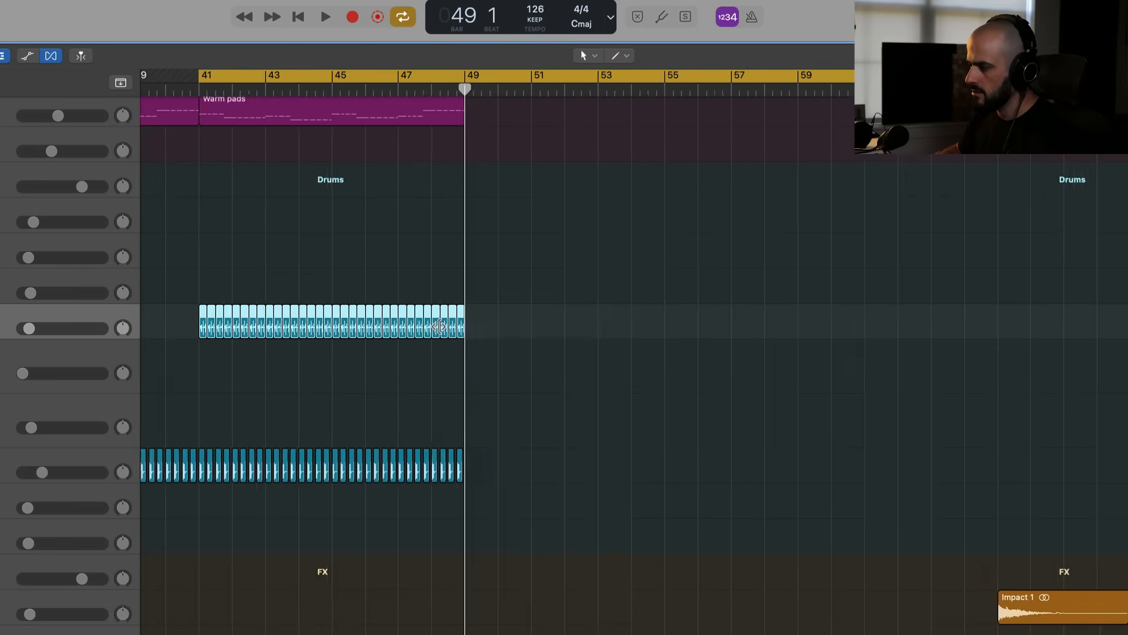
# Copy two short 1/16 hi-hat pieces from earlier in the arrangement to the lowest drum track at bar 41.
pyautogui.hscroll(-14, 439, 326)
pyautogui.hscroll(-10, 439, 327)
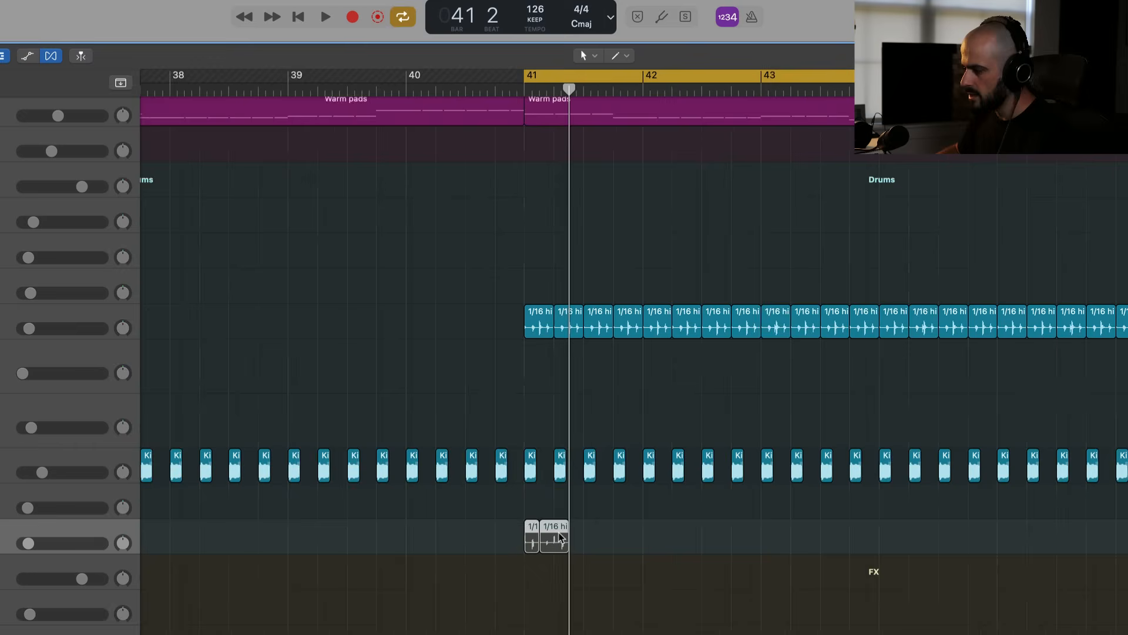